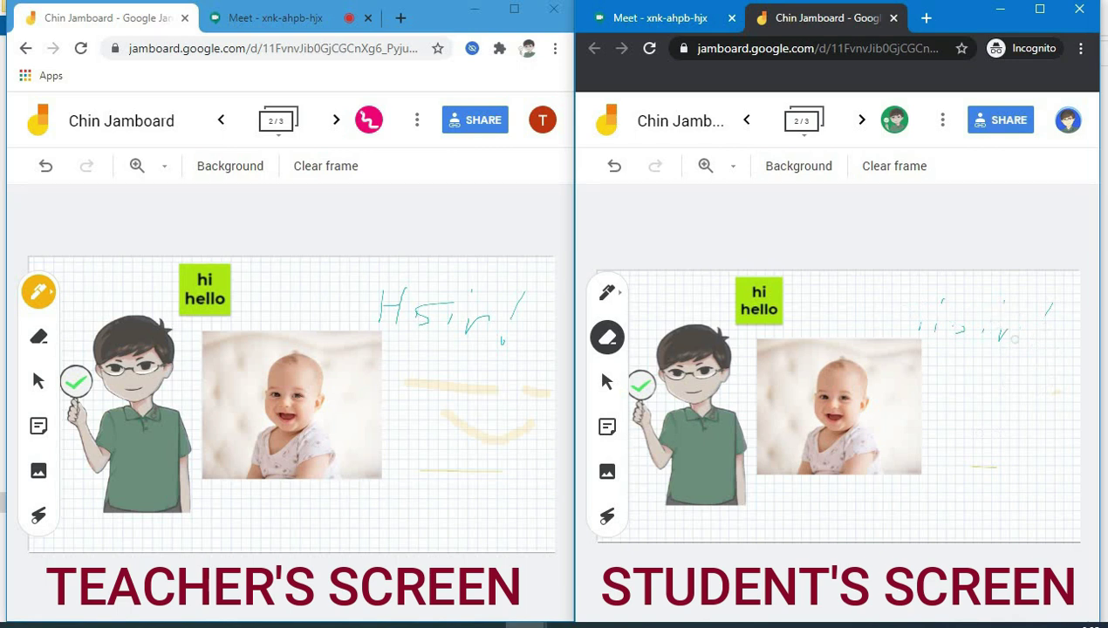
# - Rub out a stroke of the handwritten 'Hi sir!' greeting with the eraser
pyautogui.moveTo(1014, 341); pyautogui.dragTo(993, 332)
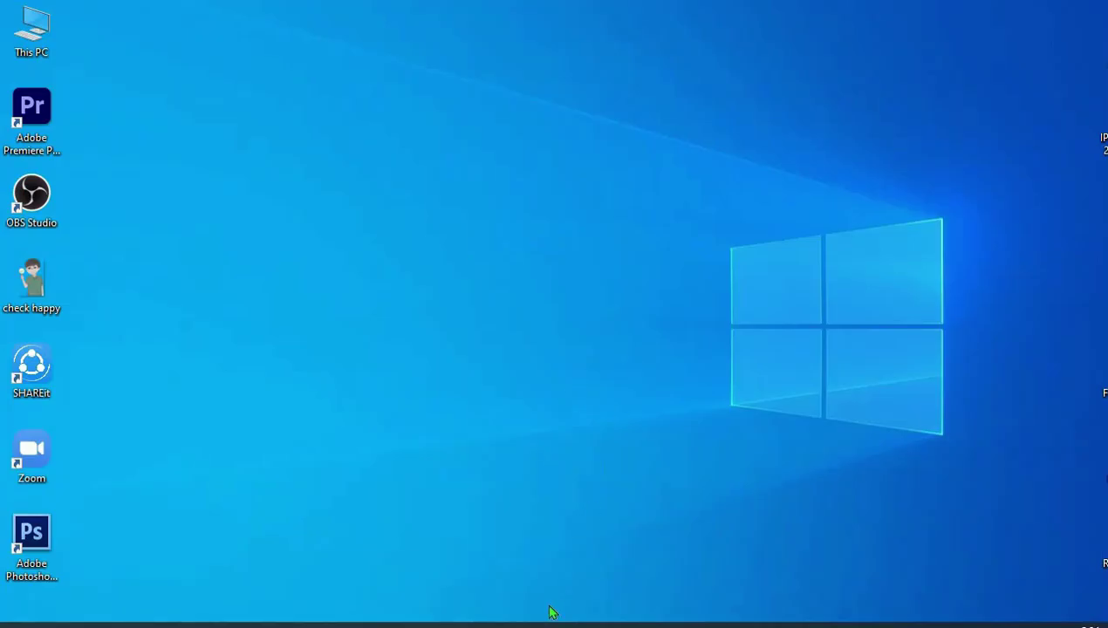
# - Open Chrome and sign in with the suggested account e-mail and its password
pyautogui.click(526, 625)
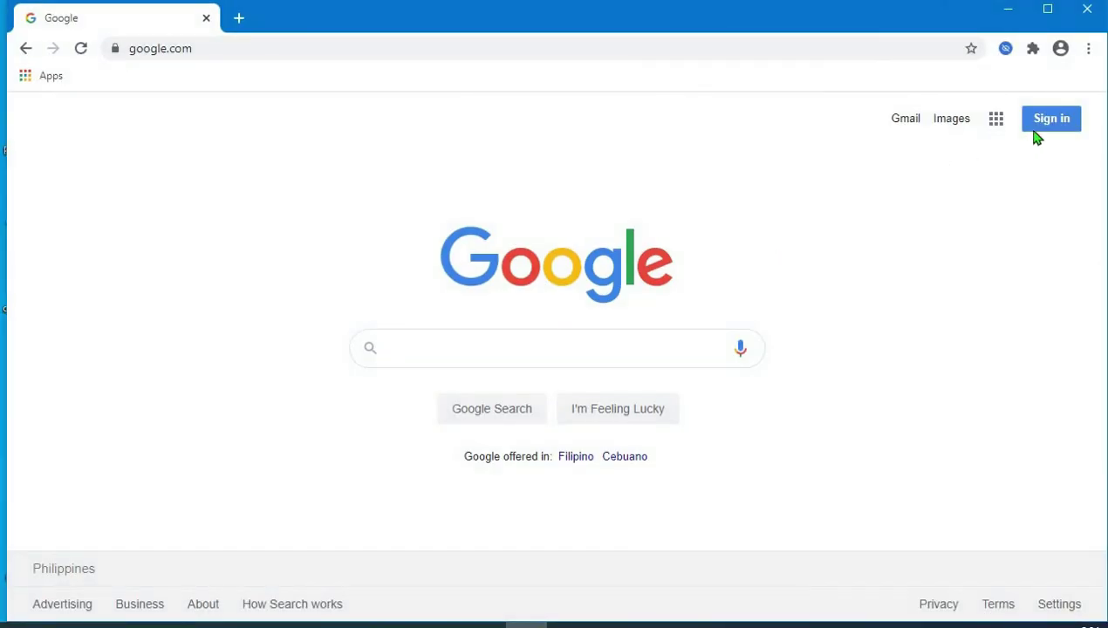
pyautogui.click(1048, 122)
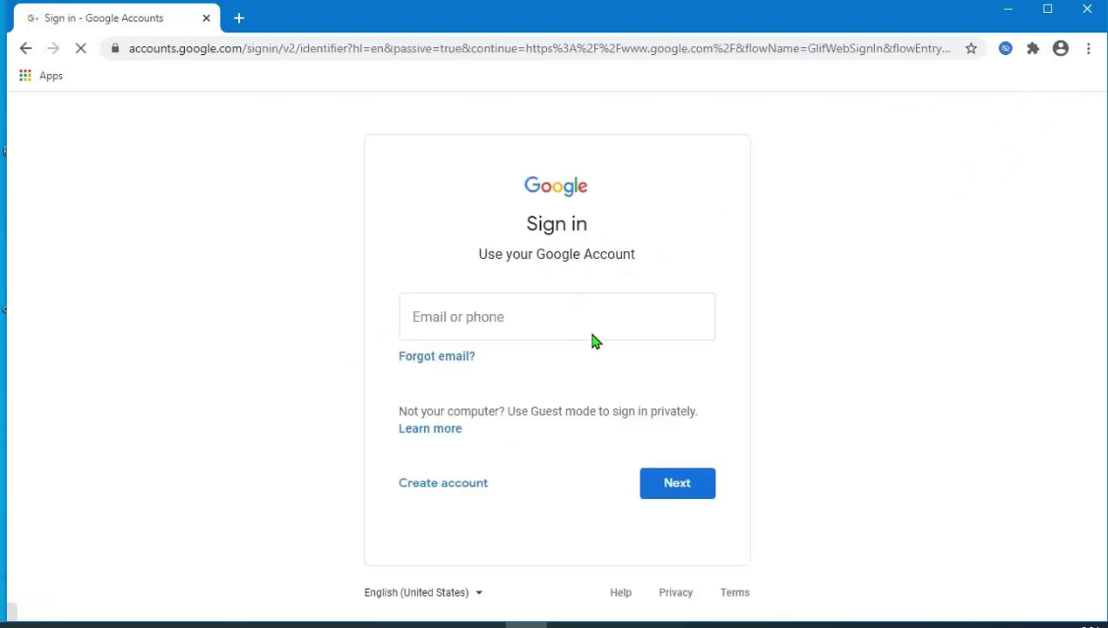
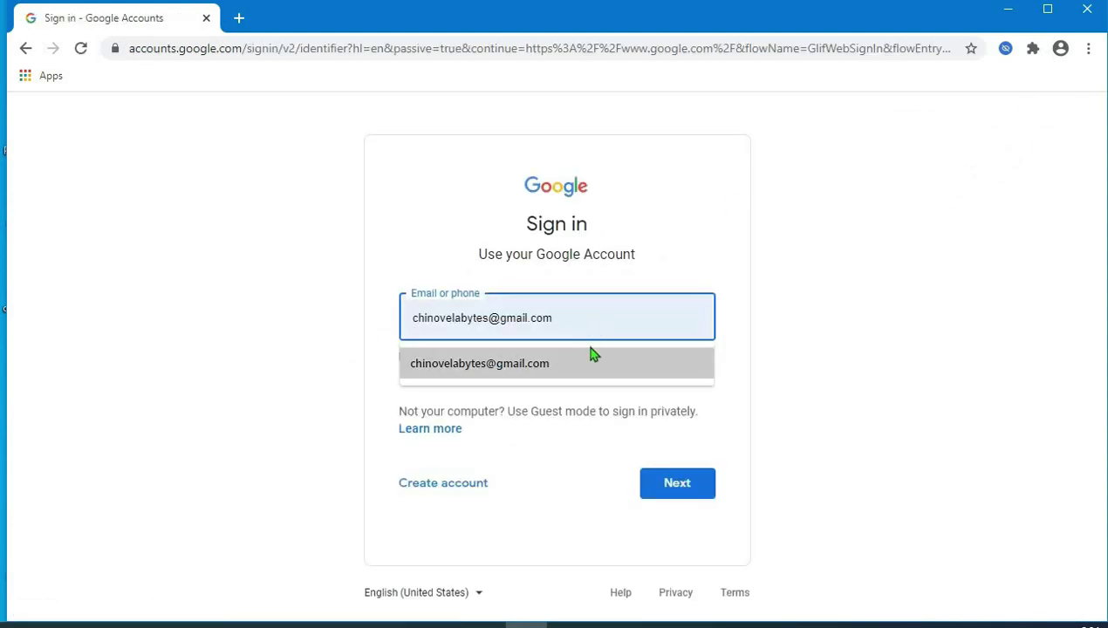
pyautogui.click(593, 357)
pyautogui.click(672, 485)
pyautogui.write('•')
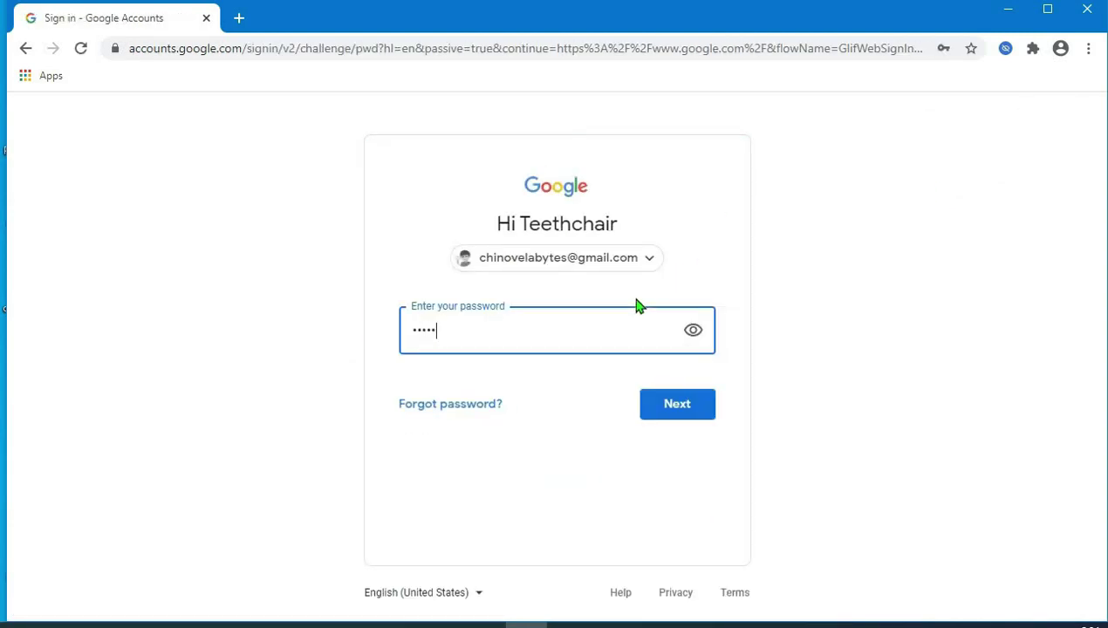
pyautogui.press('Return')
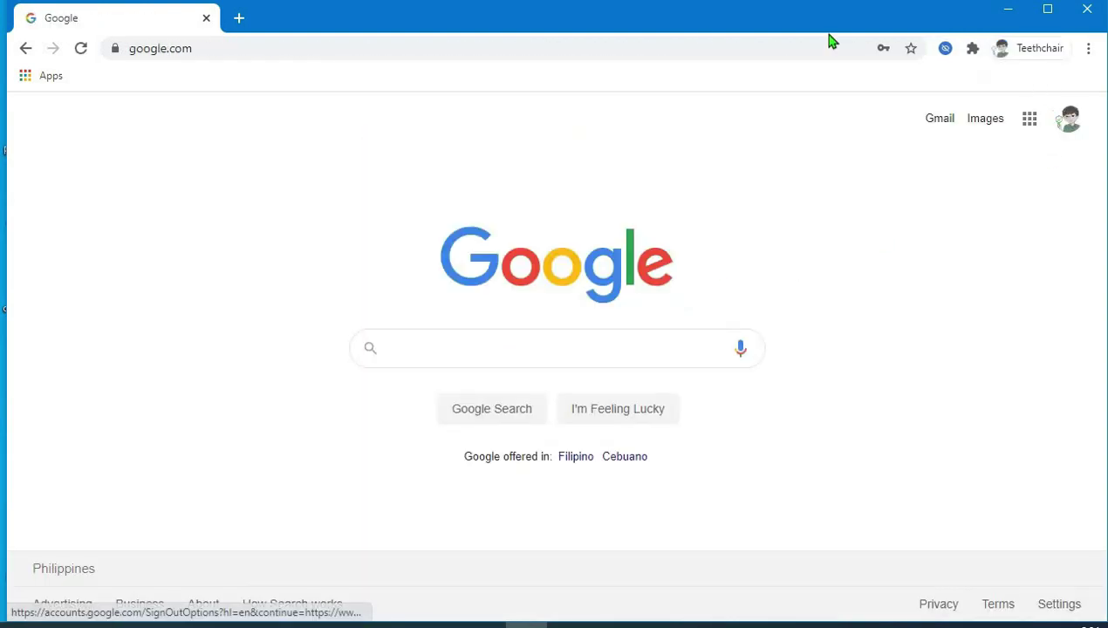
# - Launch Jamboard from the Google apps grid, scrolling down the panel to find it
pyautogui.click(1030, 127)
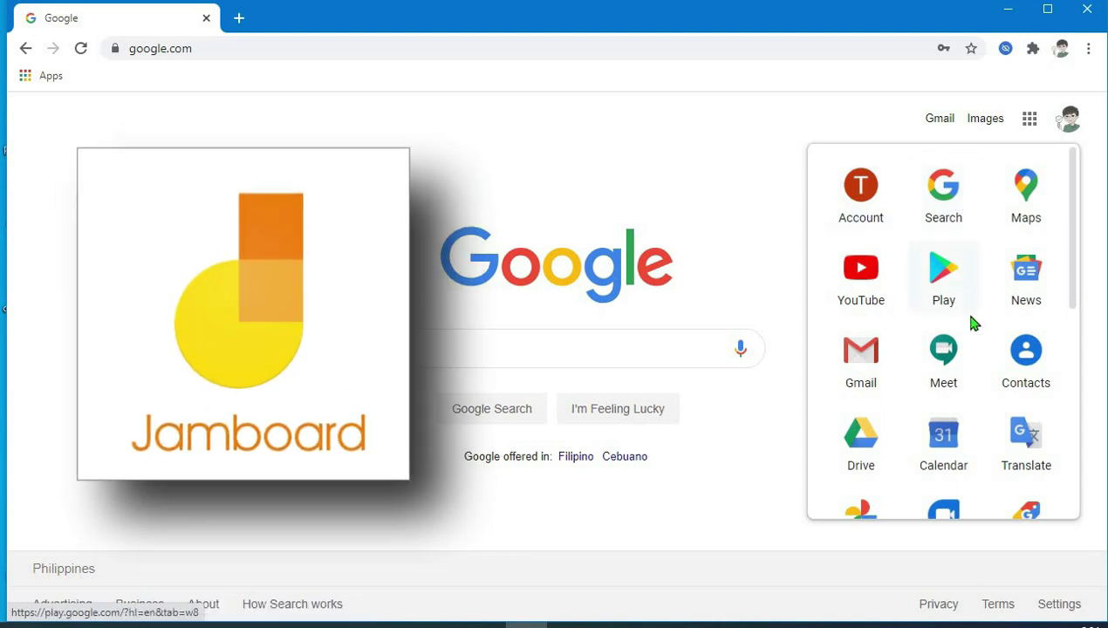
pyautogui.scroll(-3, 971, 336)
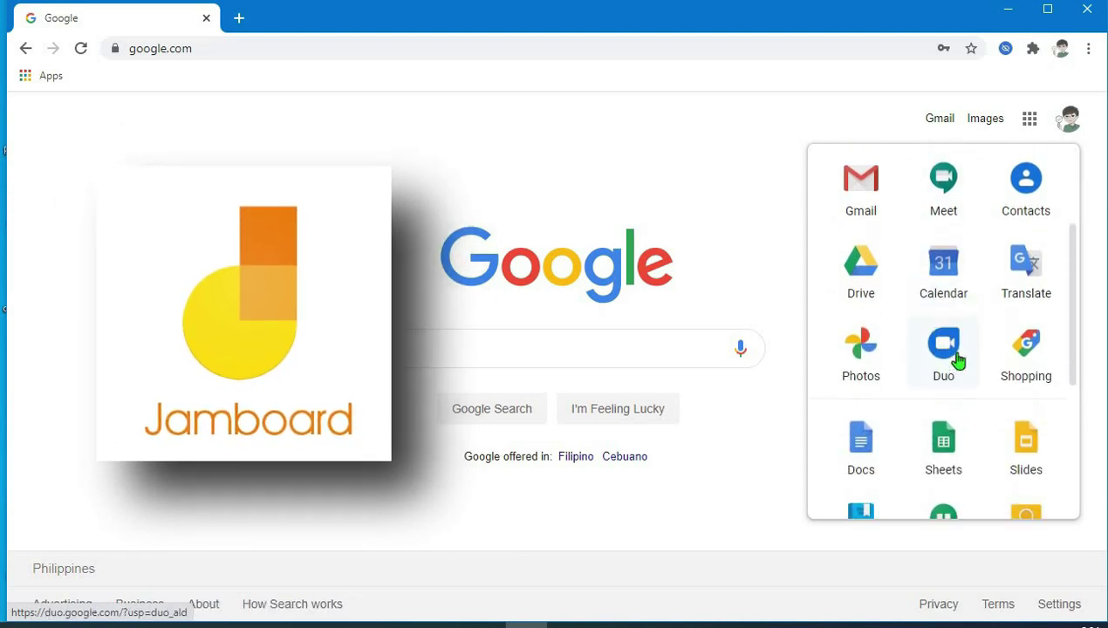
pyautogui.scroll(-4, 967, 349)
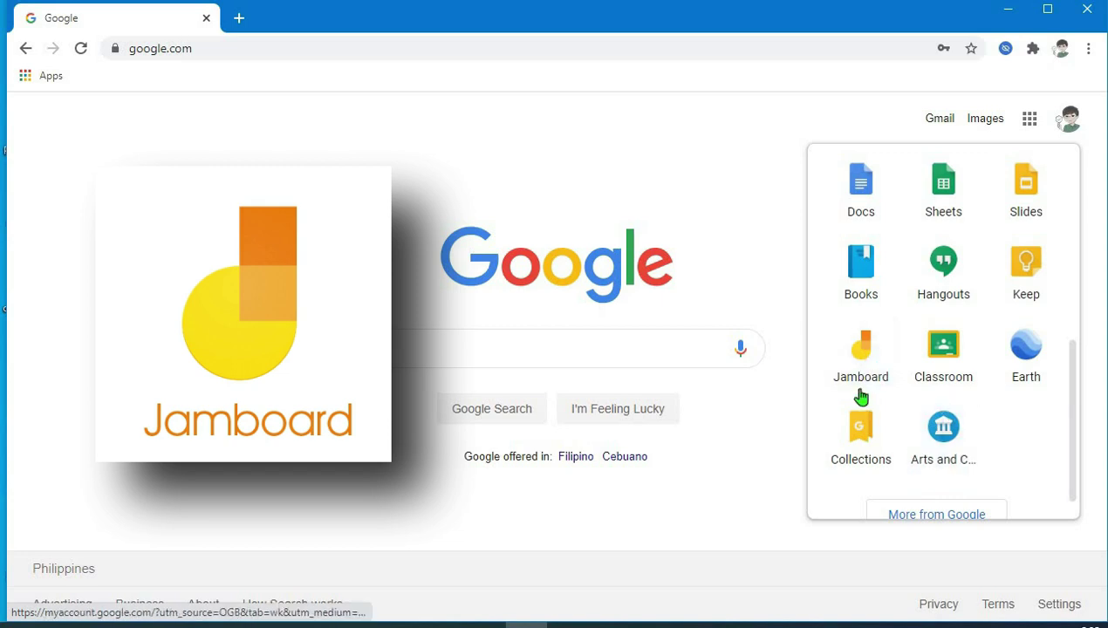
pyautogui.click(862, 362)
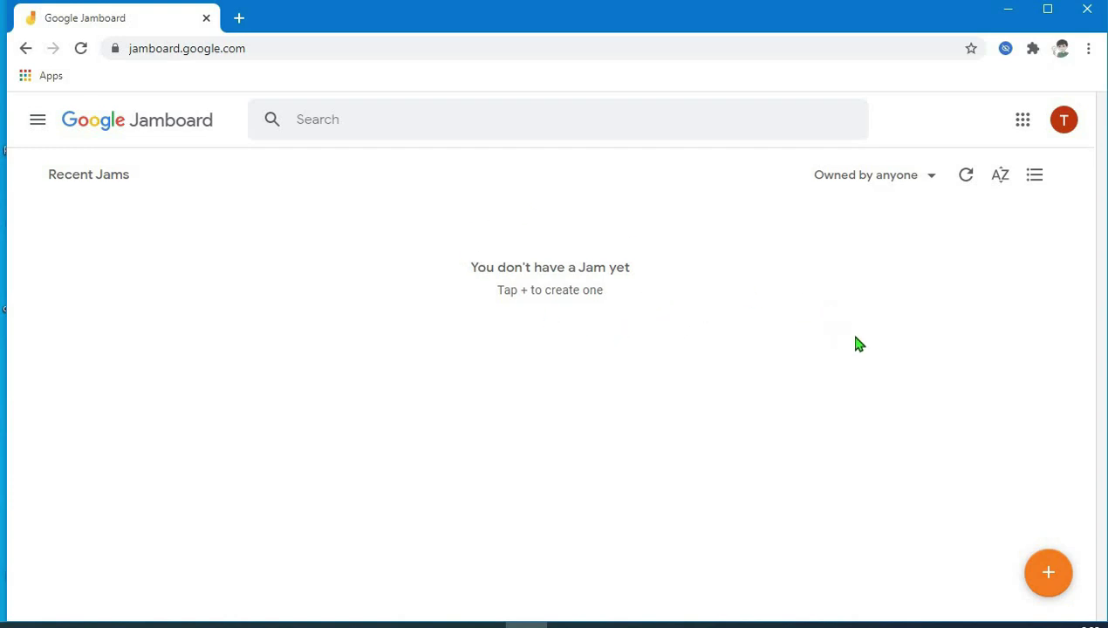
# - Create a blank Jam and change its title from Untitled Jam to 'Sample Jamboard'
pyautogui.click(1055, 587)
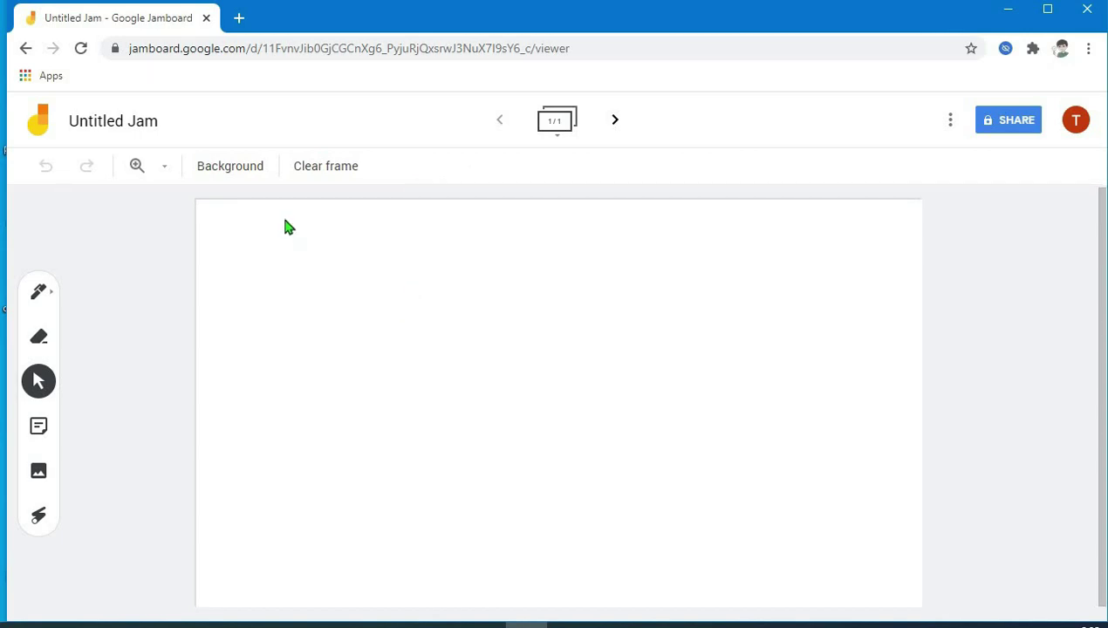
pyautogui.click(124, 127)
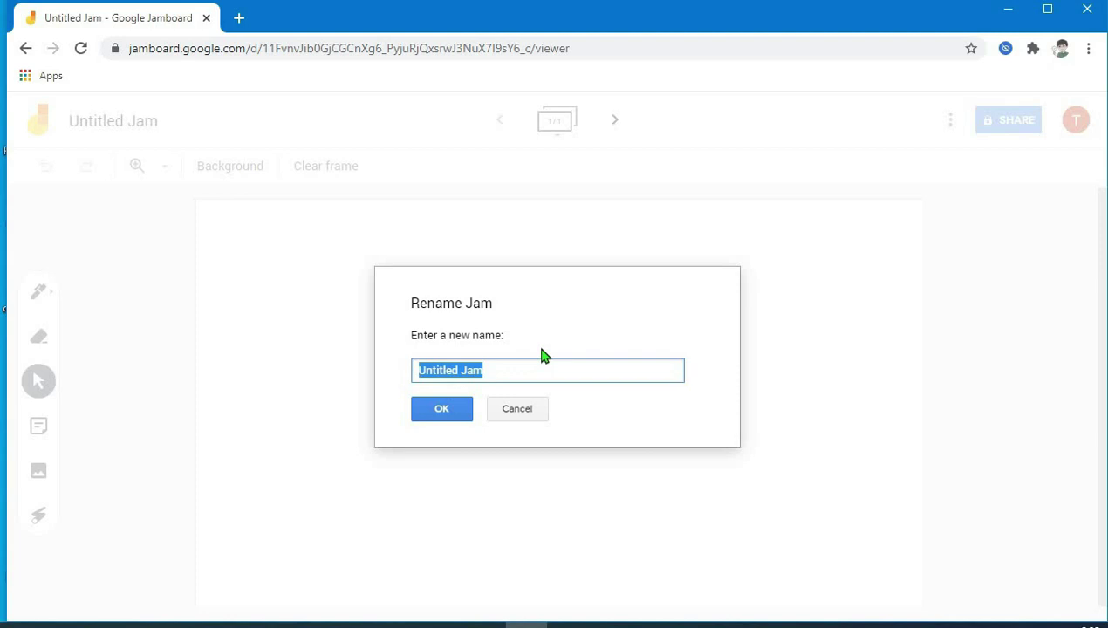
pyautogui.write('Samp')
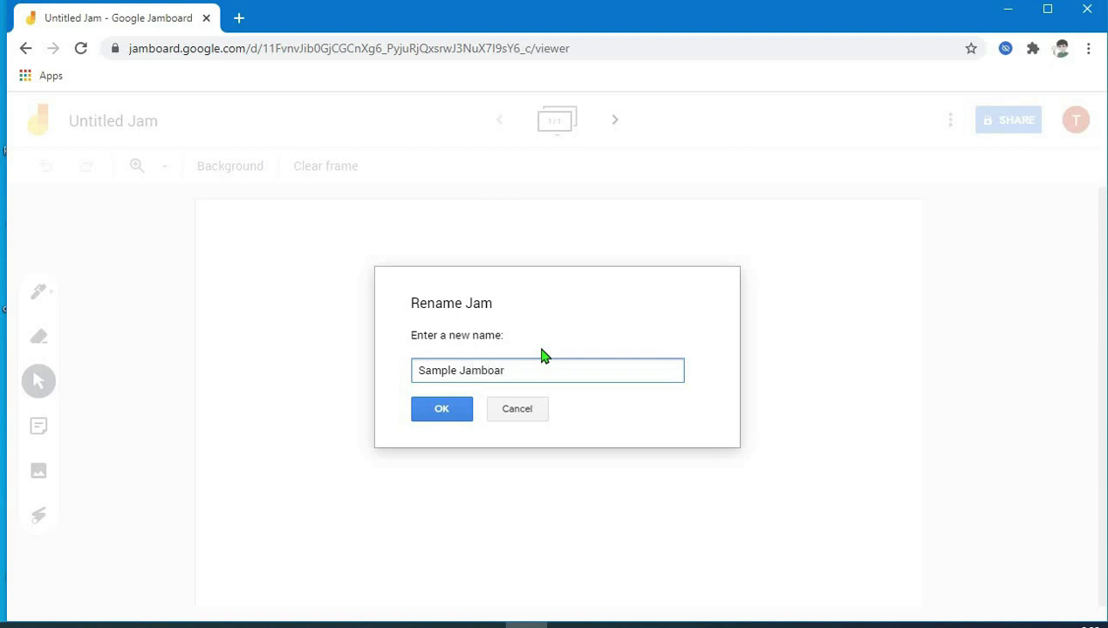
pyautogui.click(459, 420)
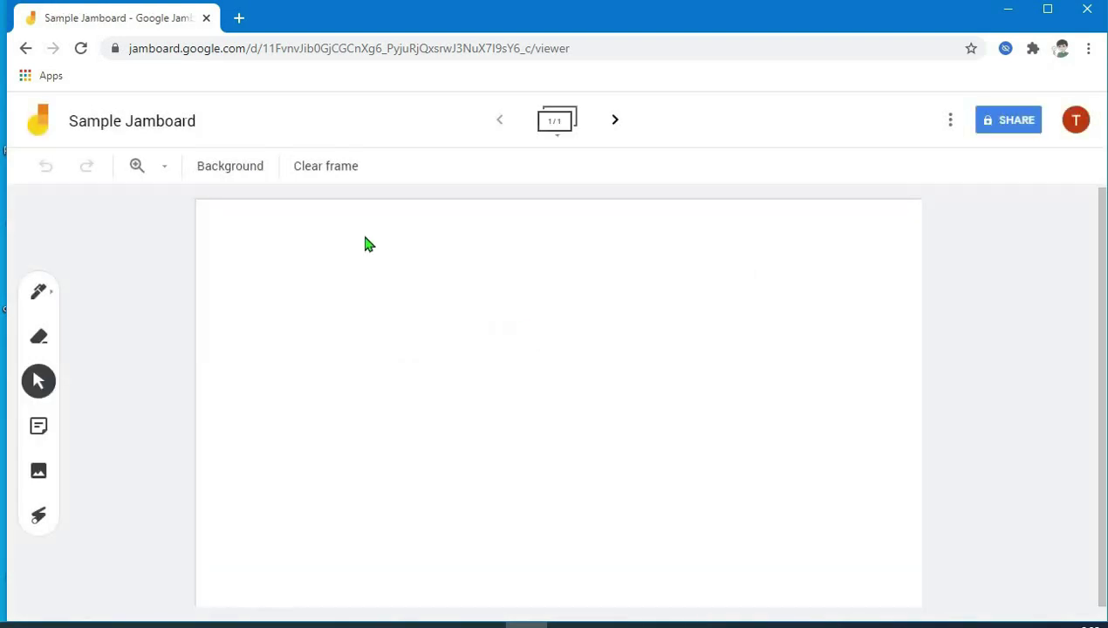
# - Try the Dots, Rules and Squares frame backgrounds in turn
pyautogui.click(225, 179)
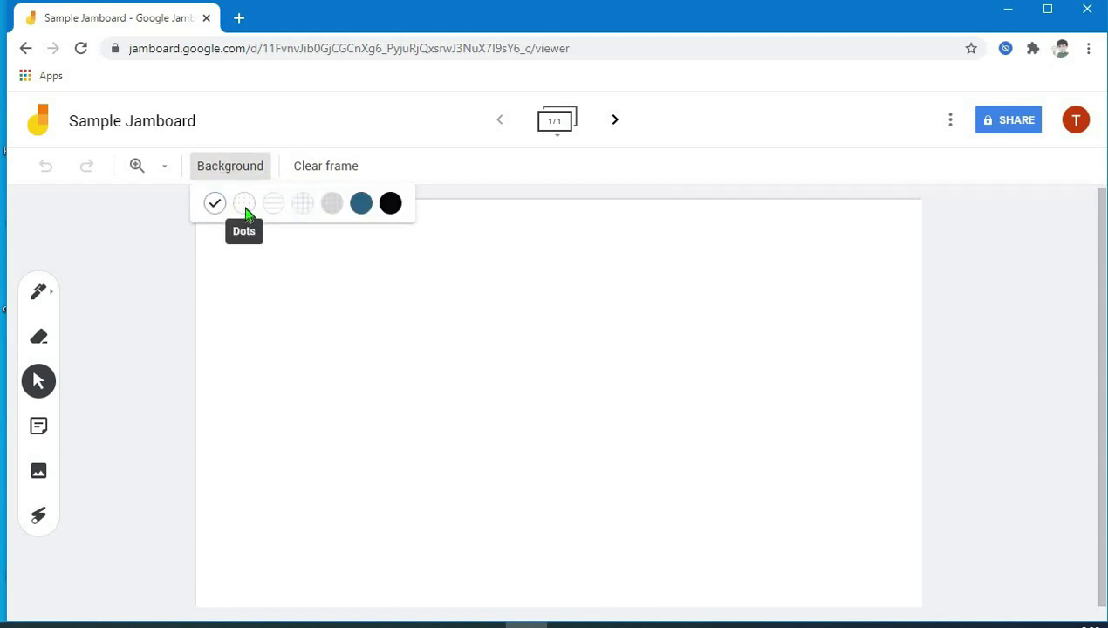
pyautogui.click(246, 211)
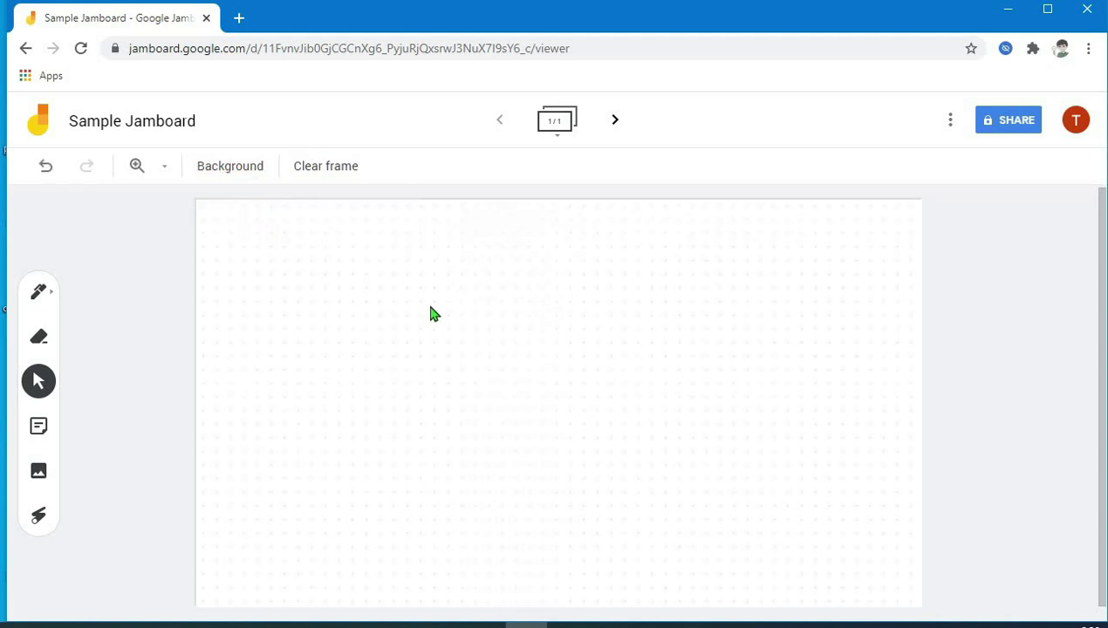
pyautogui.click(229, 176)
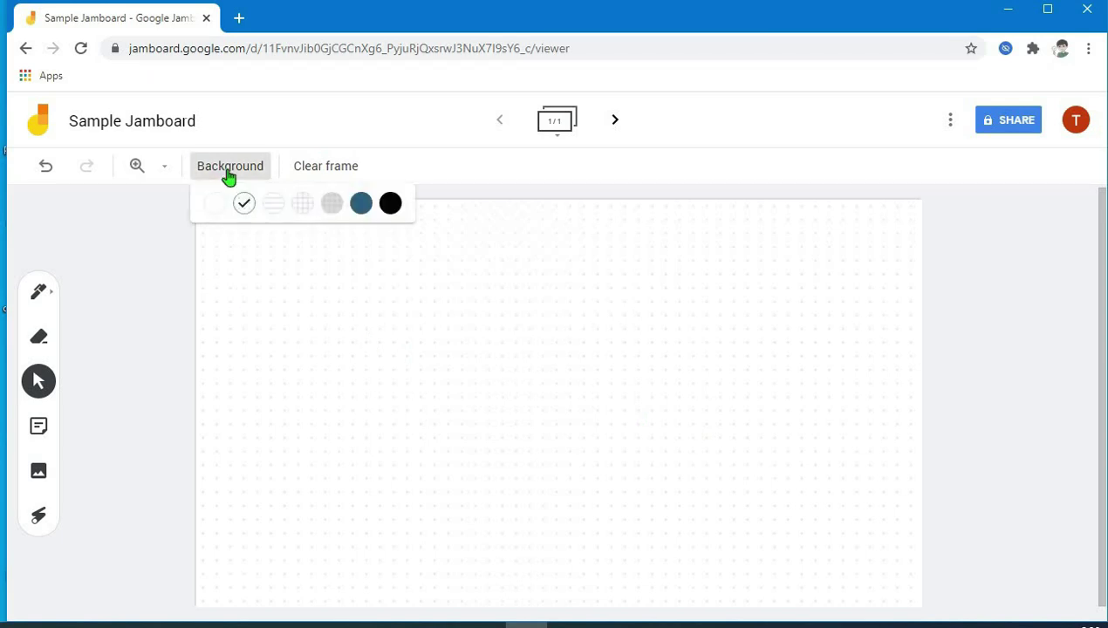
pyautogui.click(270, 208)
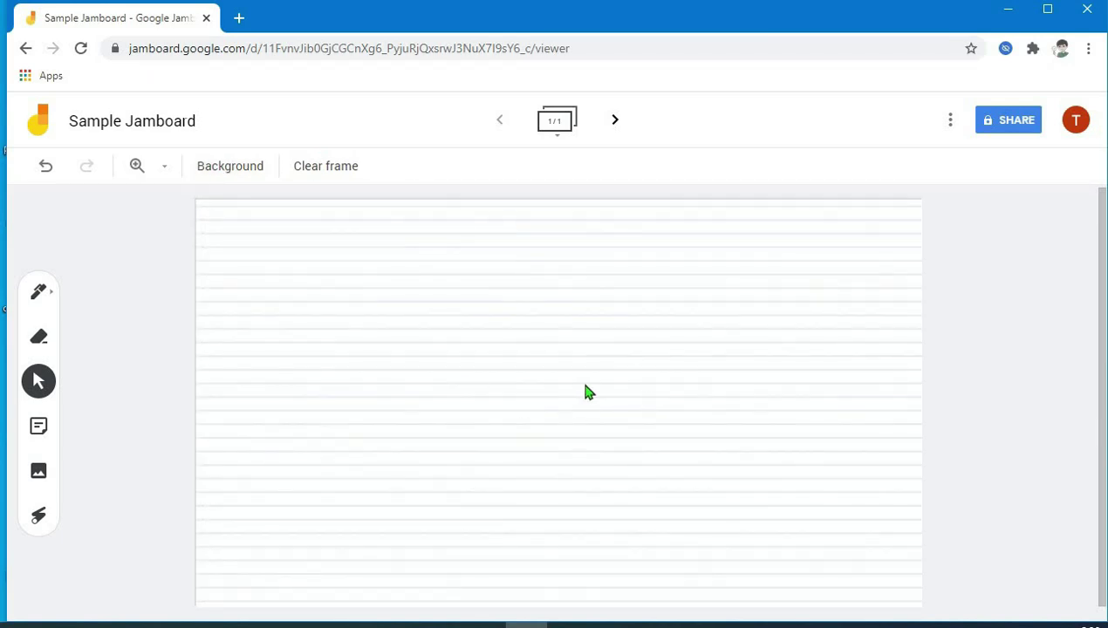
pyautogui.click(253, 176)
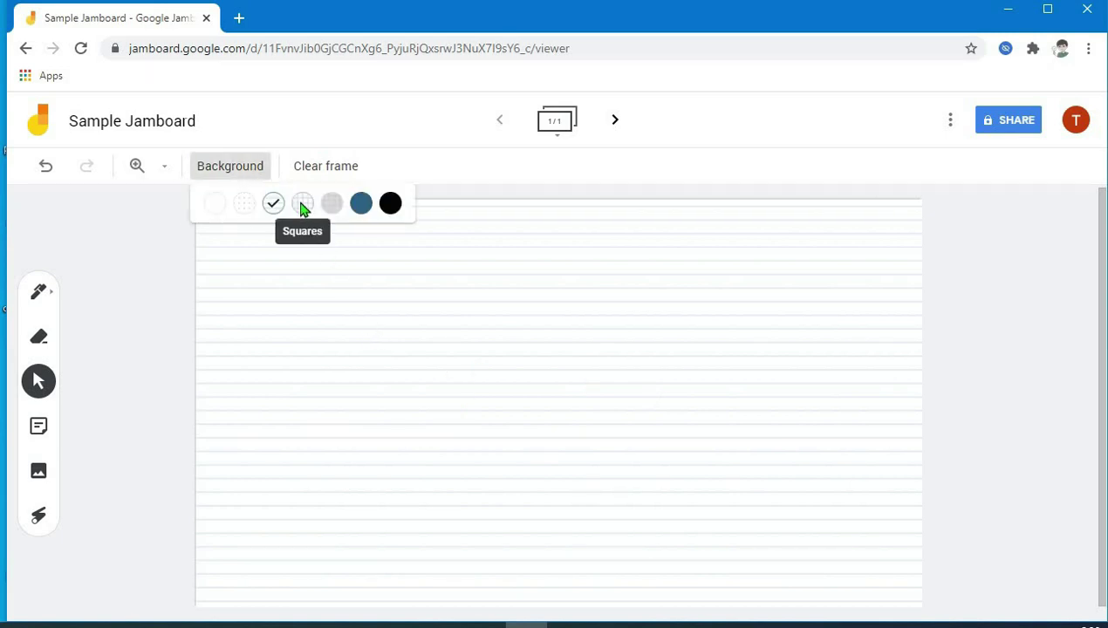
pyautogui.click(303, 204)
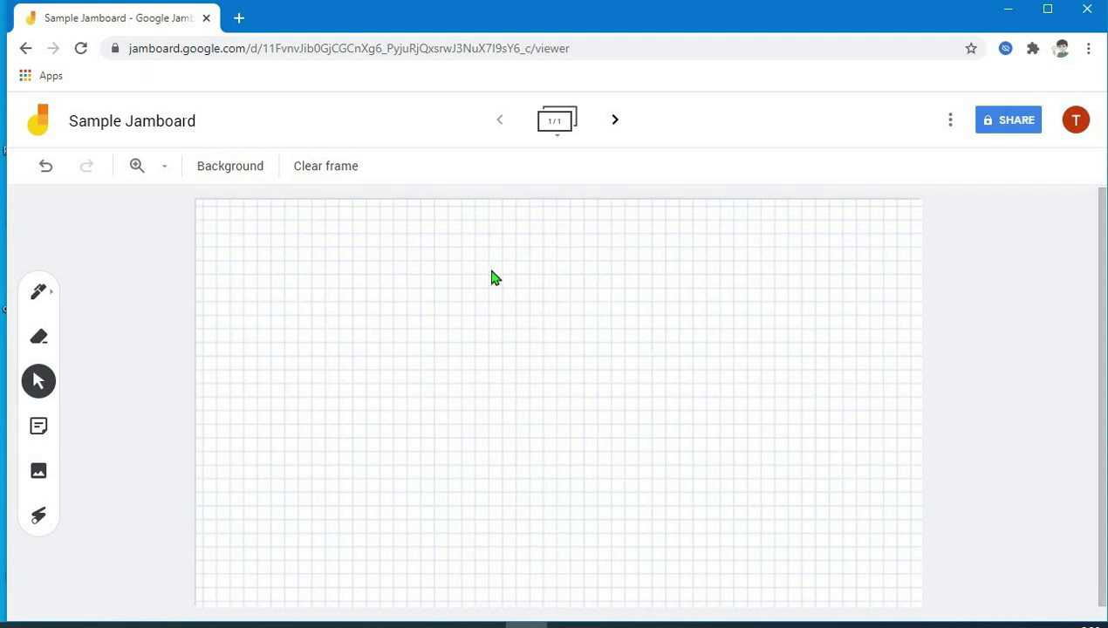
# - Try the Graph and Blue backgrounds, ending on the black Chalkboard background
pyautogui.click(260, 171)
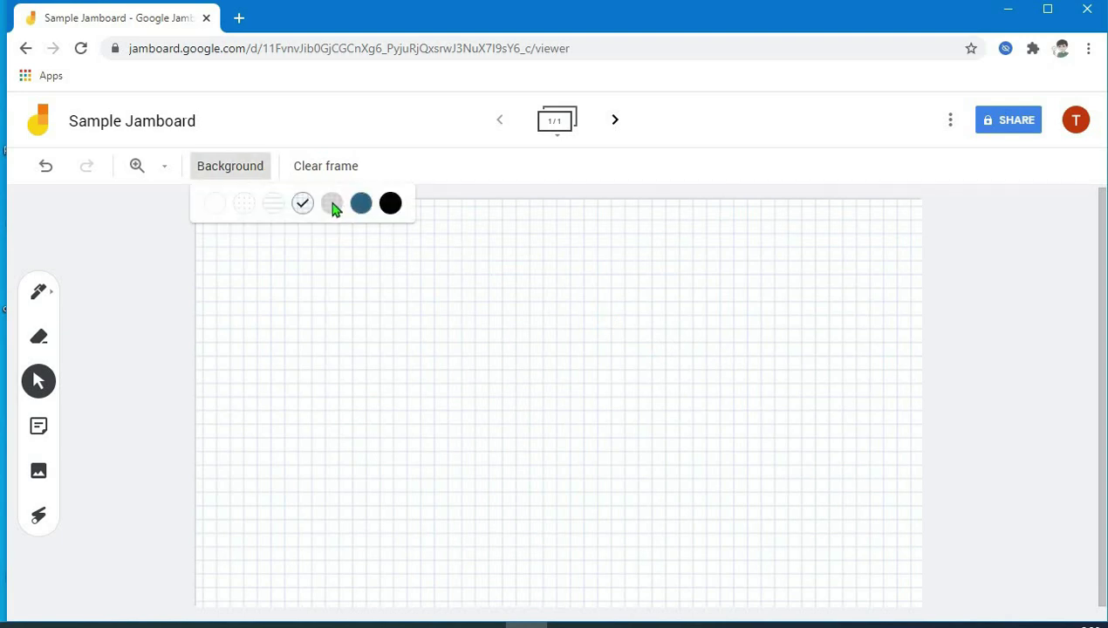
pyautogui.click(332, 205)
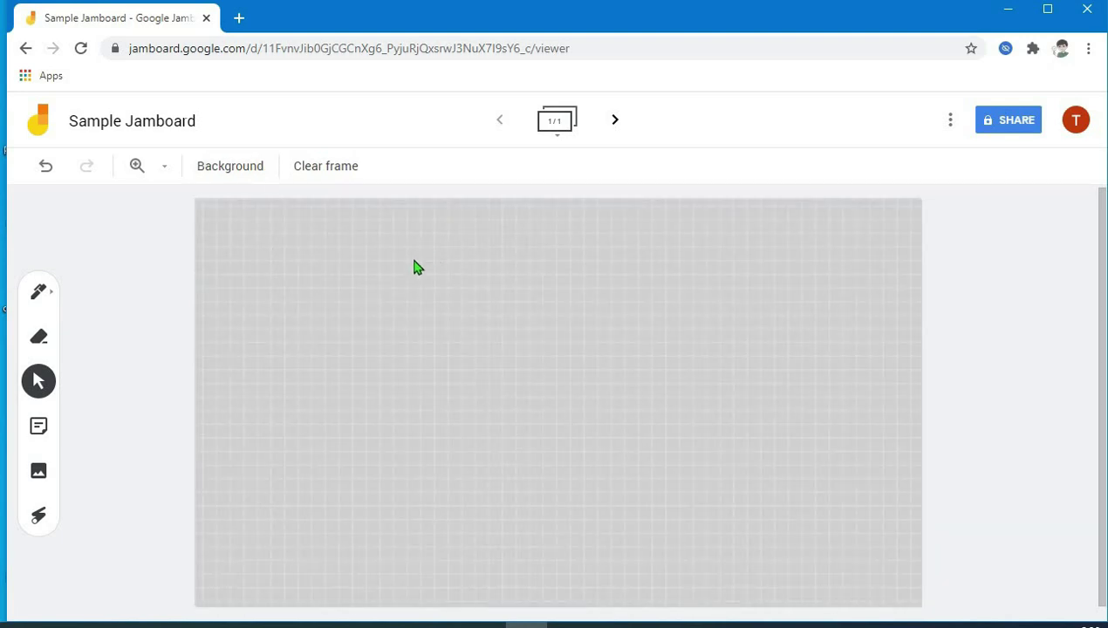
pyautogui.click(257, 175)
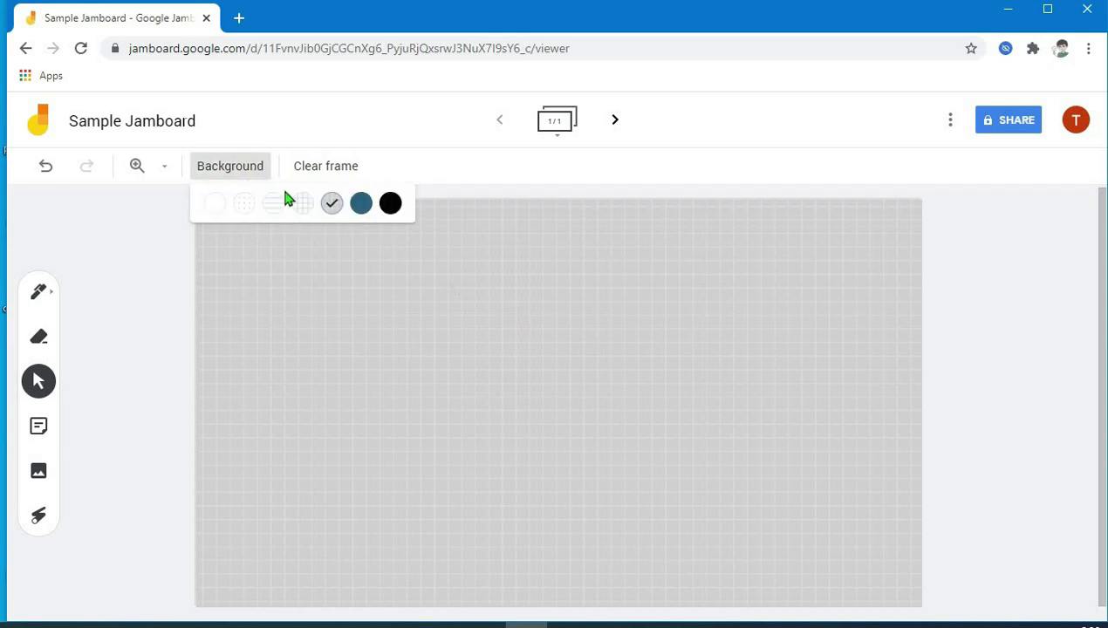
pyautogui.click(357, 207)
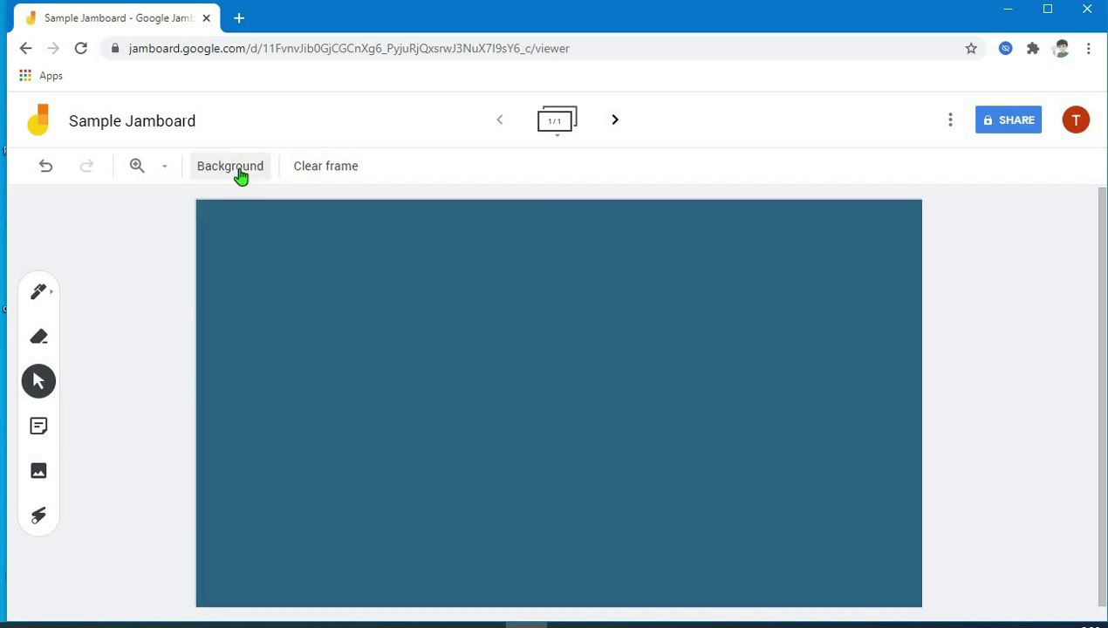
pyautogui.click(257, 178)
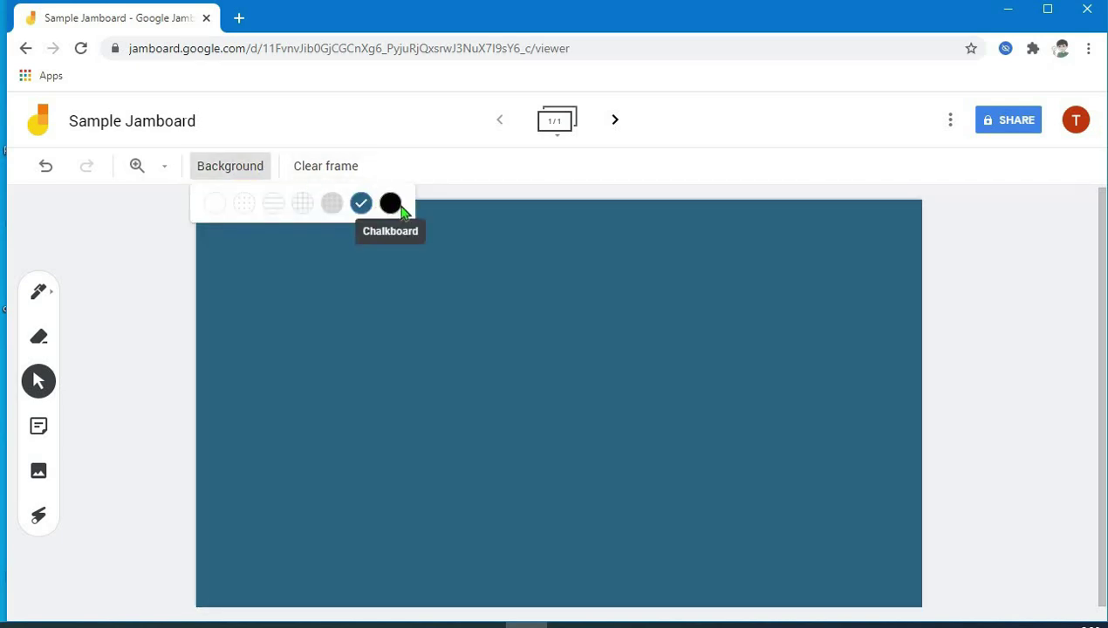
pyautogui.click(391, 204)
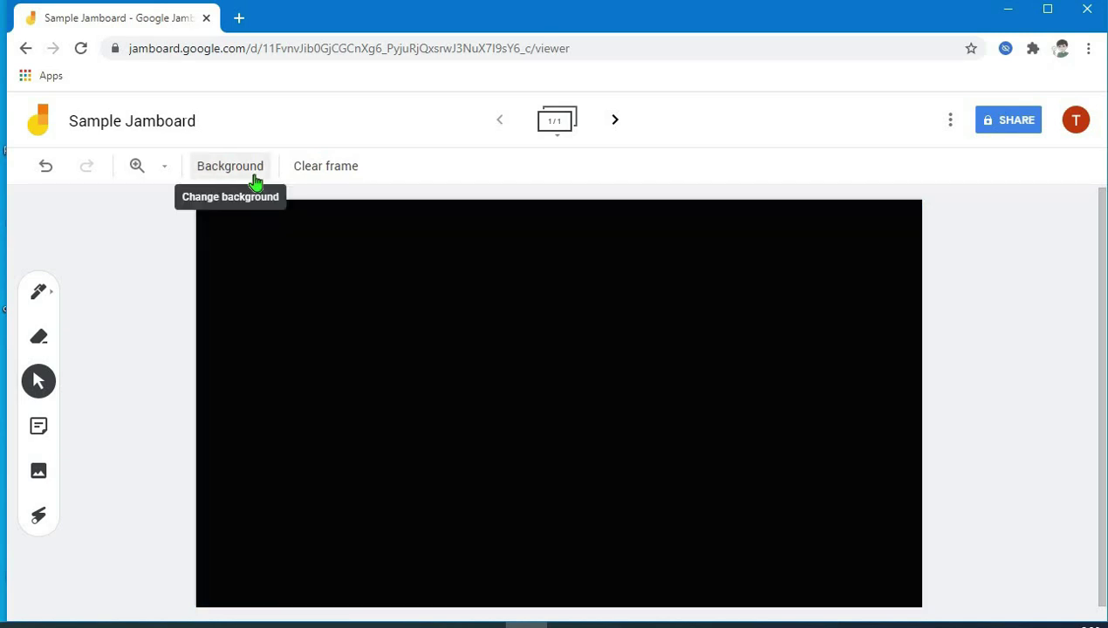
pyautogui.click(164, 171)
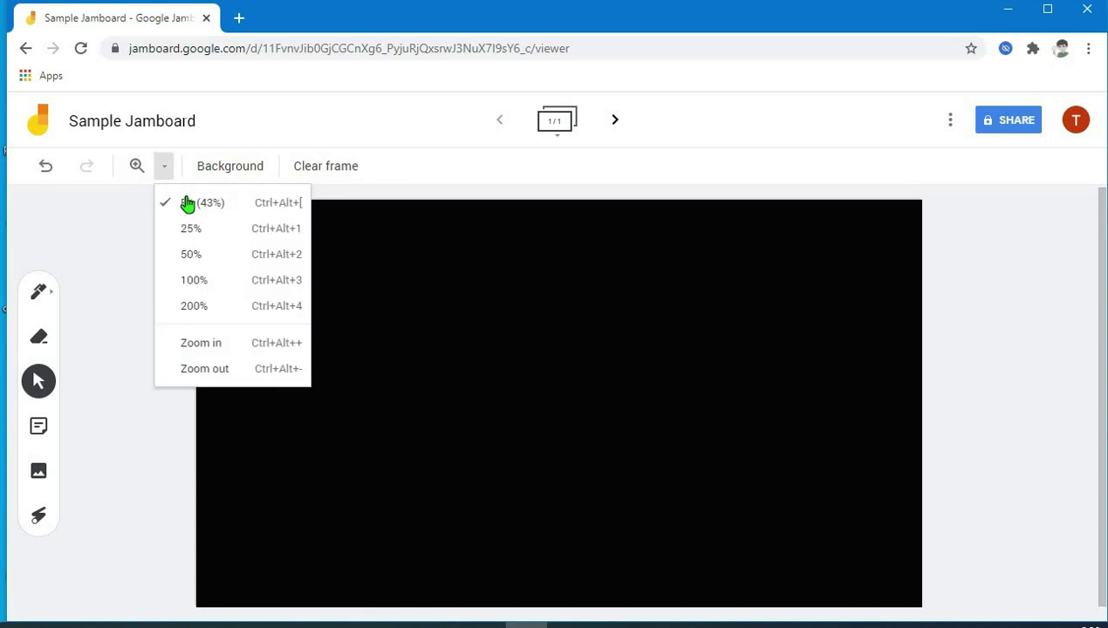
pyautogui.click(219, 232)
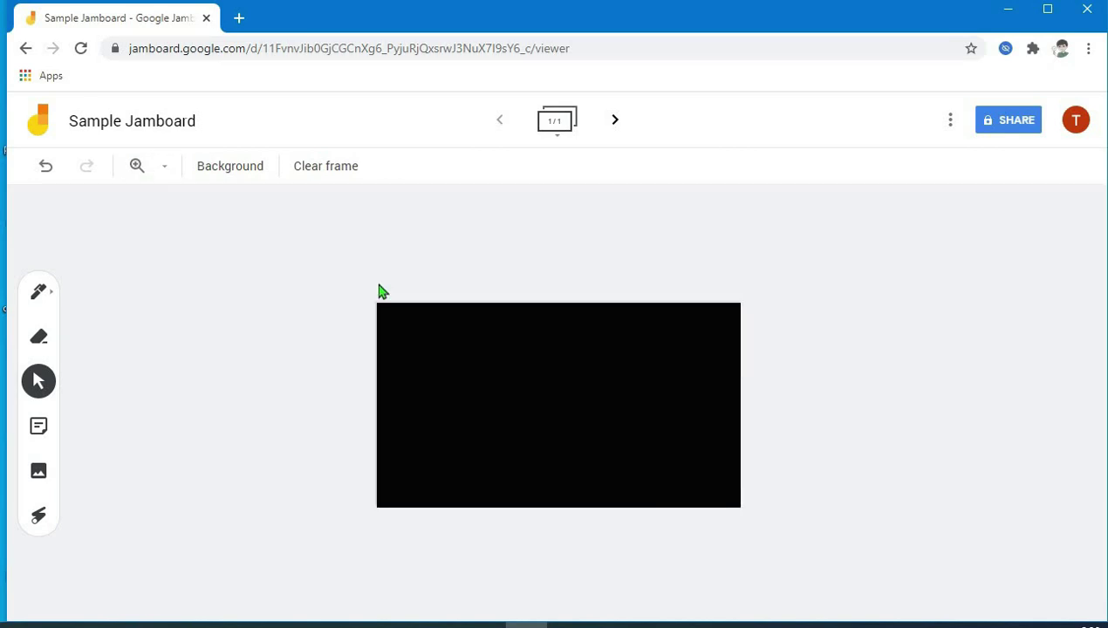
pyautogui.click(165, 170)
pyautogui.click(204, 259)
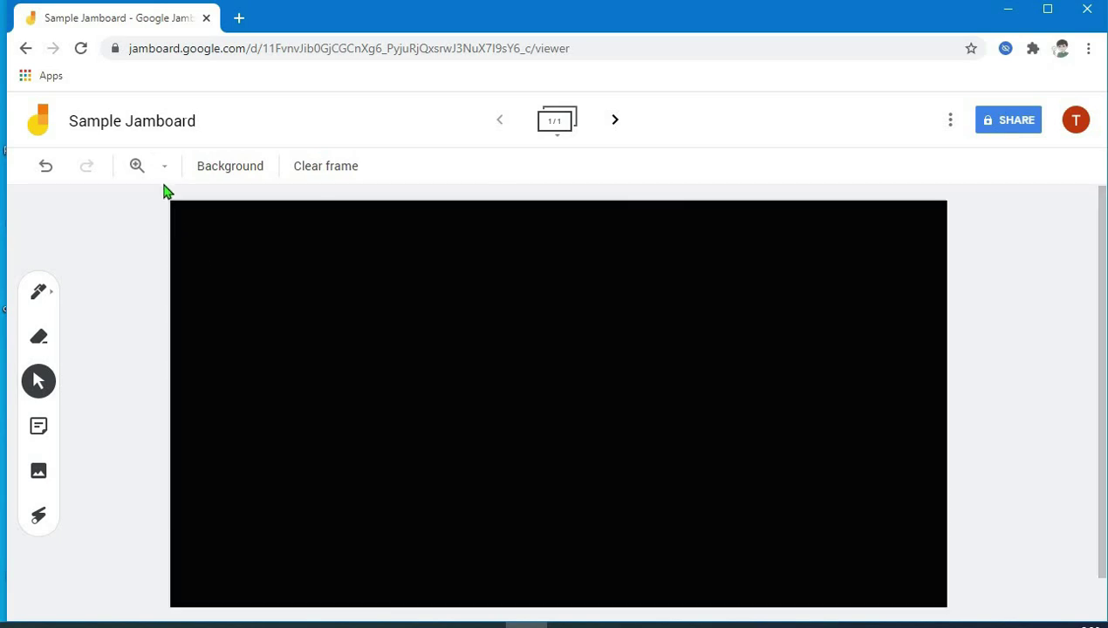
pyautogui.click(164, 167)
pyautogui.click(191, 280)
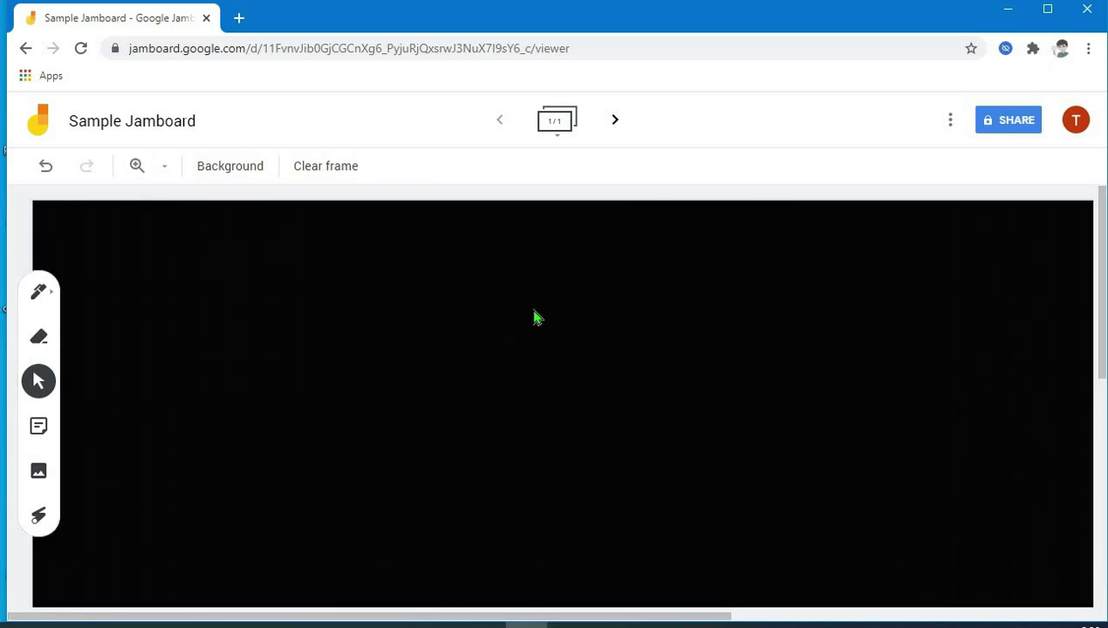
pyautogui.scroll(-5, 611, 366)
pyautogui.scroll(5, 680, 506)
pyautogui.click(164, 168)
pyautogui.click(187, 206)
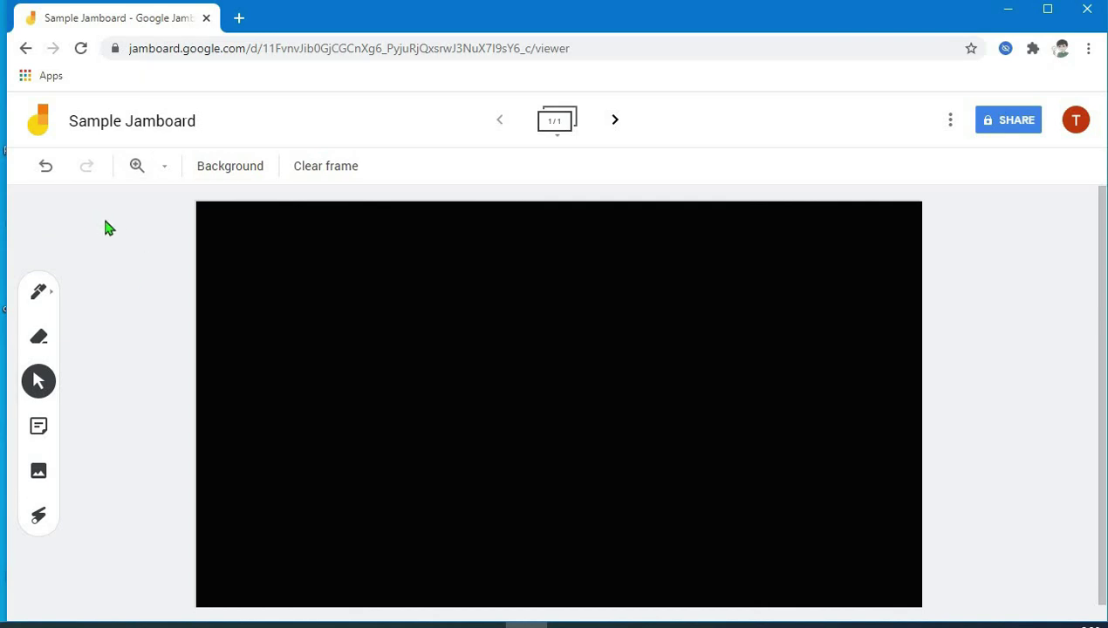
# - Handwrite 'Chin' in white with the pen on the black frame
pyautogui.click(42, 297)
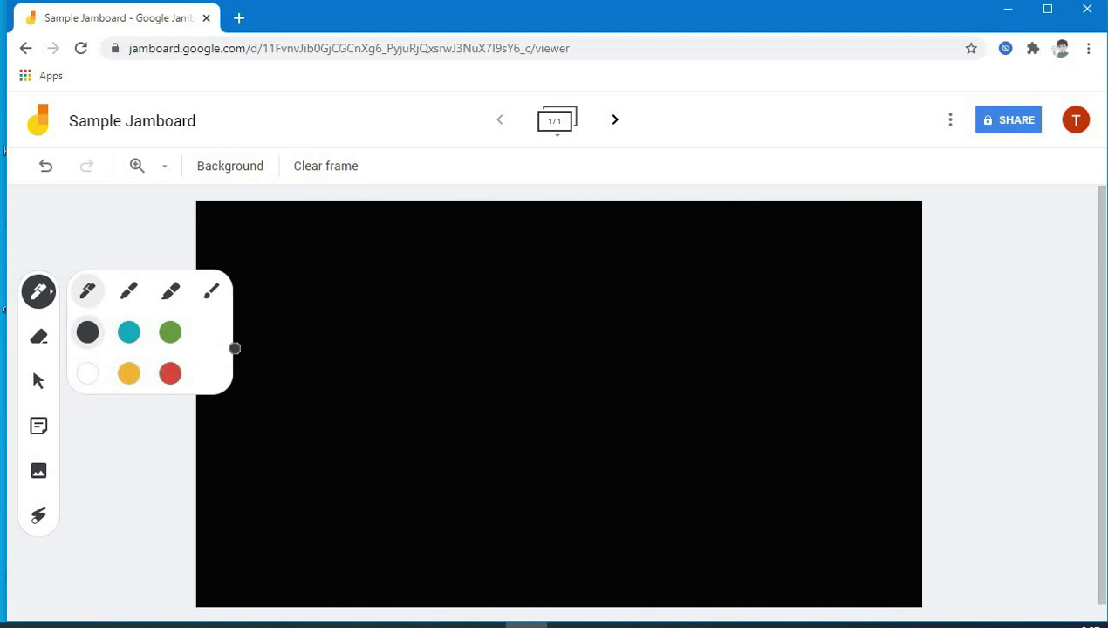
pyautogui.click(89, 375)
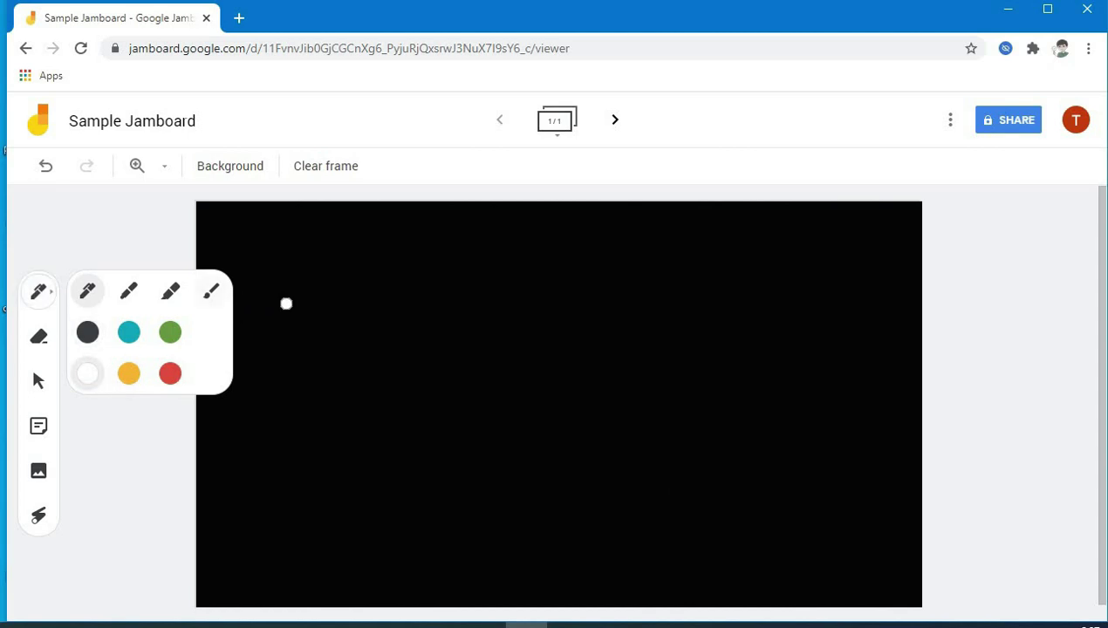
pyautogui.click(388, 269)
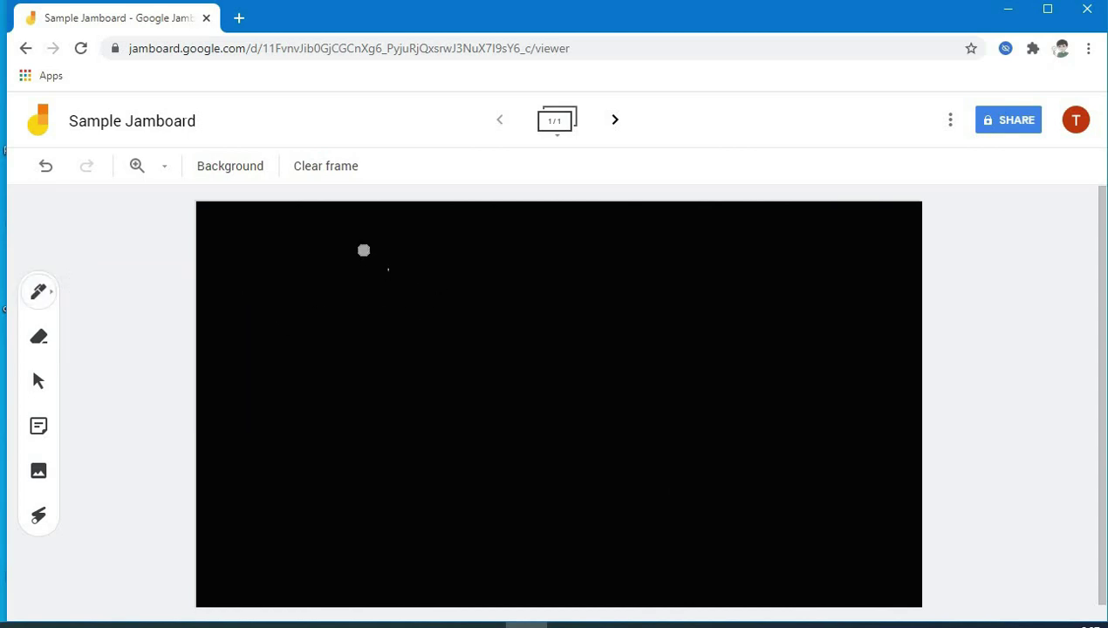
pyautogui.moveTo(364, 250)
pyautogui.mouseDown()
pyautogui.moveTo(338, 300)
pyautogui.moveTo(403, 302)
pyautogui.mouseUp()
pyautogui.moveTo(429, 252)
pyautogui.mouseDown()
pyautogui.moveTo(420, 299)
pyautogui.moveTo(438, 285)
pyautogui.moveTo(447, 314)
pyautogui.moveTo(475, 317)
pyautogui.moveTo(532, 288)
pyautogui.moveTo(536, 319)
pyautogui.mouseUp()
pyautogui.click(481, 261)
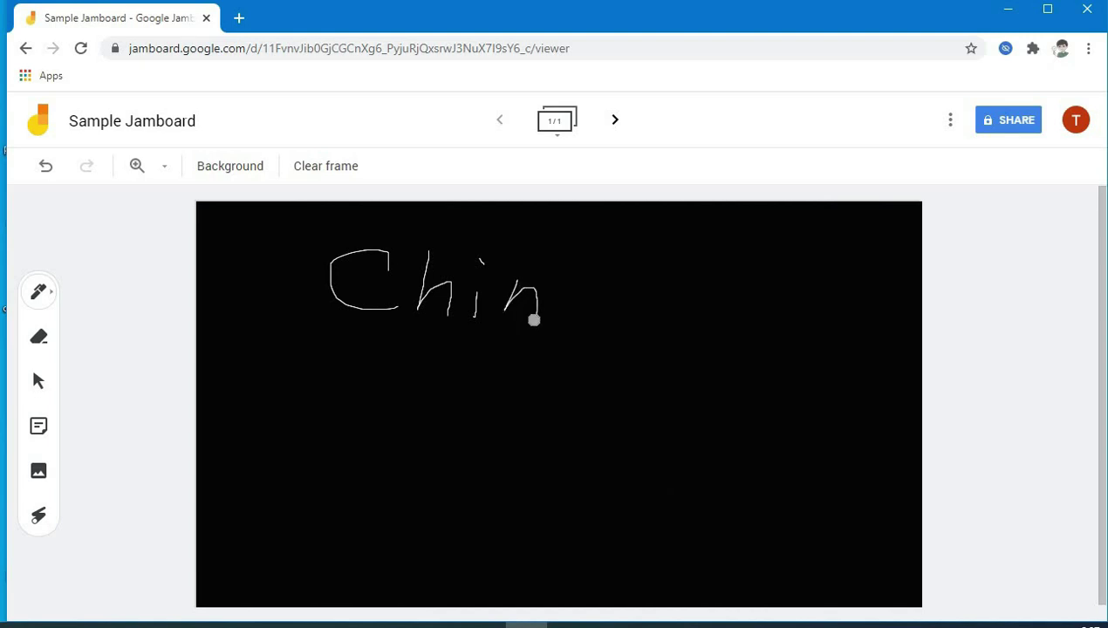
# - Write a second 'Chin' in teal with the thicker marker to its right
pyautogui.click(47, 297)
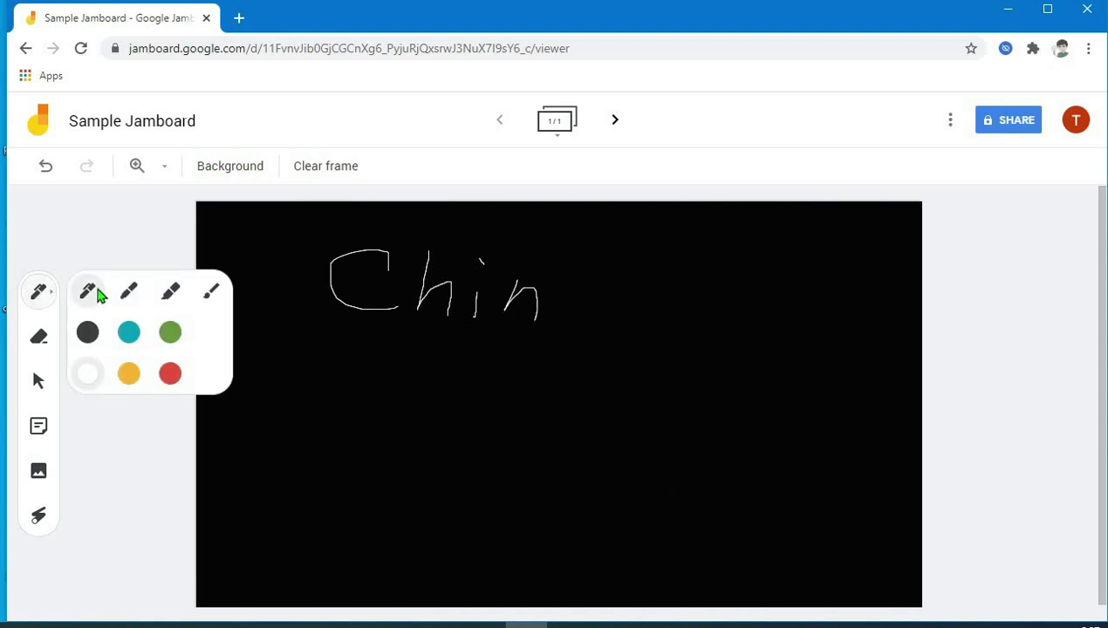
pyautogui.click(129, 338)
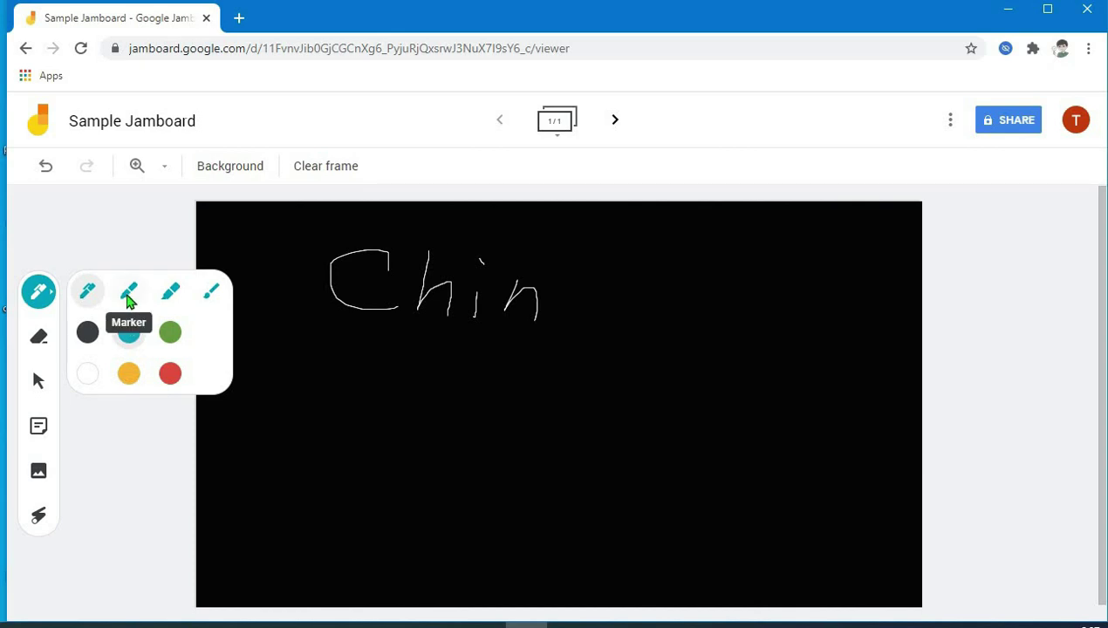
pyautogui.click(129, 295)
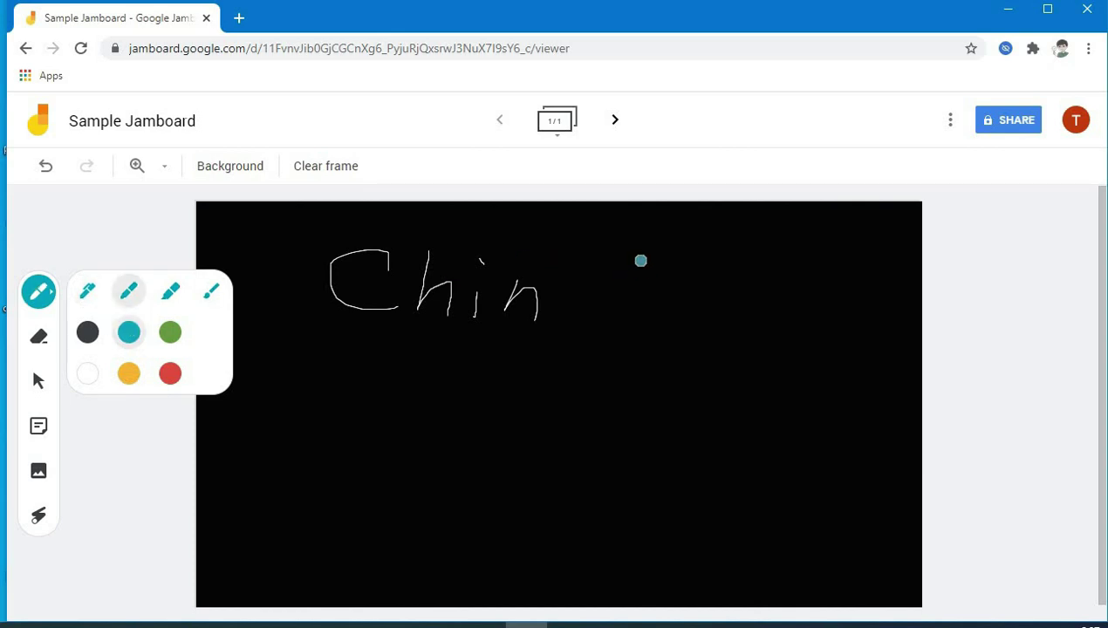
pyautogui.moveTo(640, 260)
pyautogui.mouseDown()
pyautogui.moveTo(587, 279)
pyautogui.moveTo(602, 307)
pyautogui.moveTo(625, 305)
pyautogui.mouseUp()
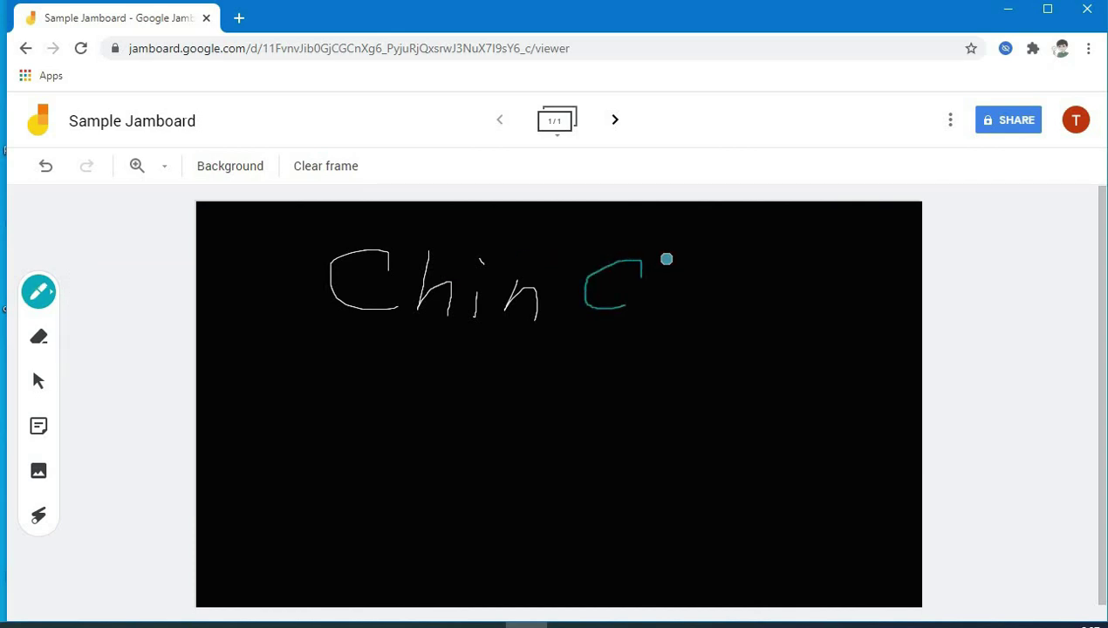
pyautogui.moveTo(667, 259)
pyautogui.mouseDown()
pyautogui.moveTo(649, 297)
pyautogui.moveTo(690, 321)
pyautogui.moveTo(752, 307)
pyautogui.moveTo(760, 334)
pyautogui.mouseUp()
pyautogui.click(705, 280)
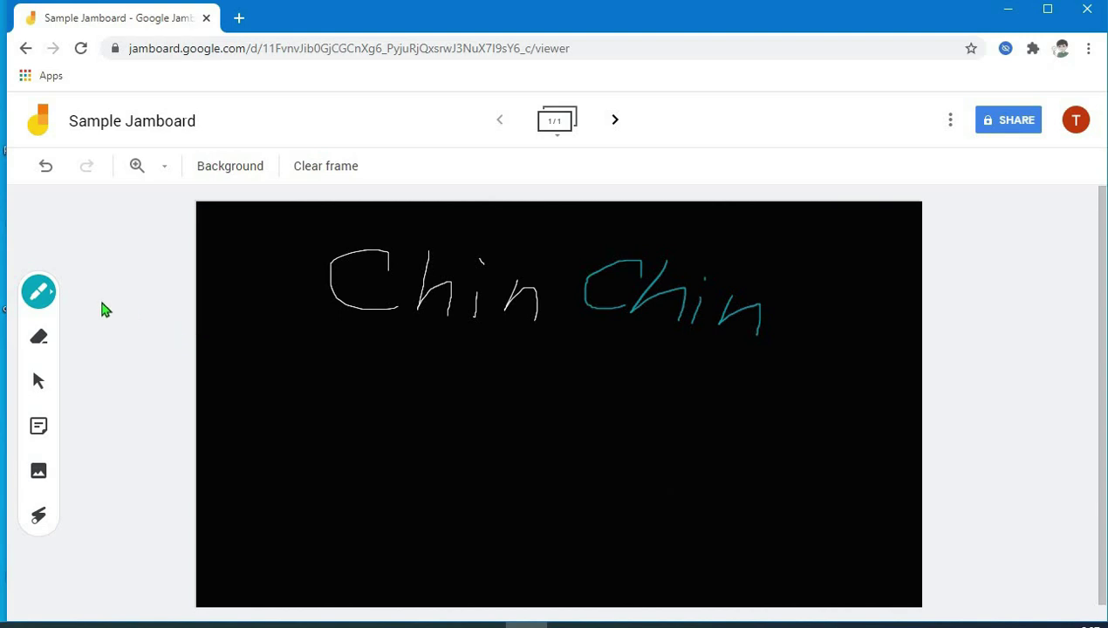
# - Underline the white Chin with teal highlighter and the teal Chin with two red highlights
pyautogui.click(38, 292)
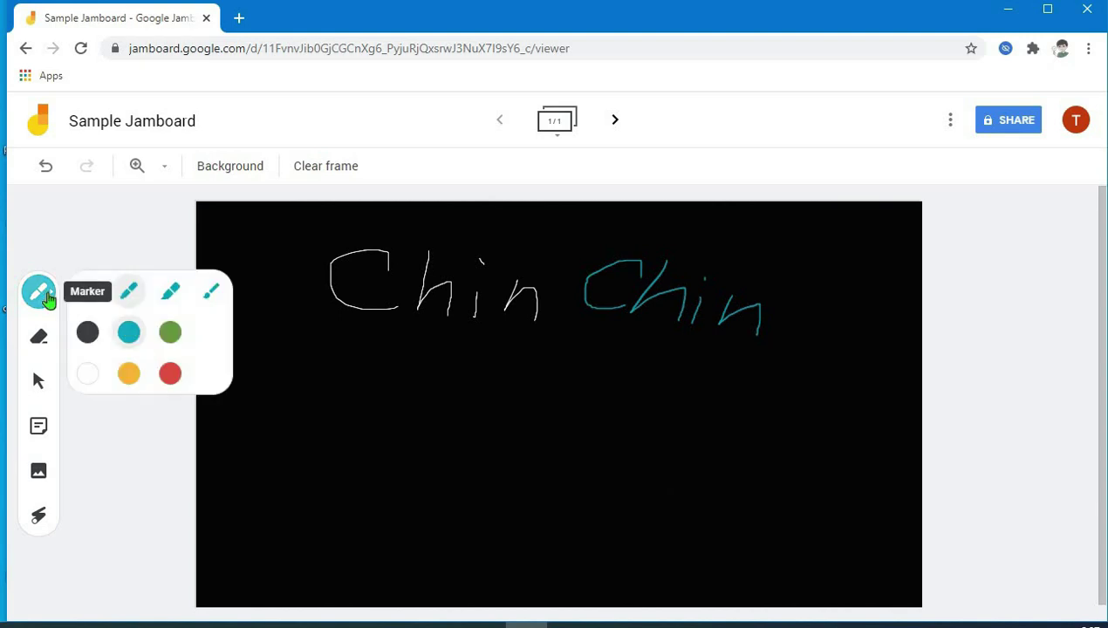
pyautogui.click(171, 294)
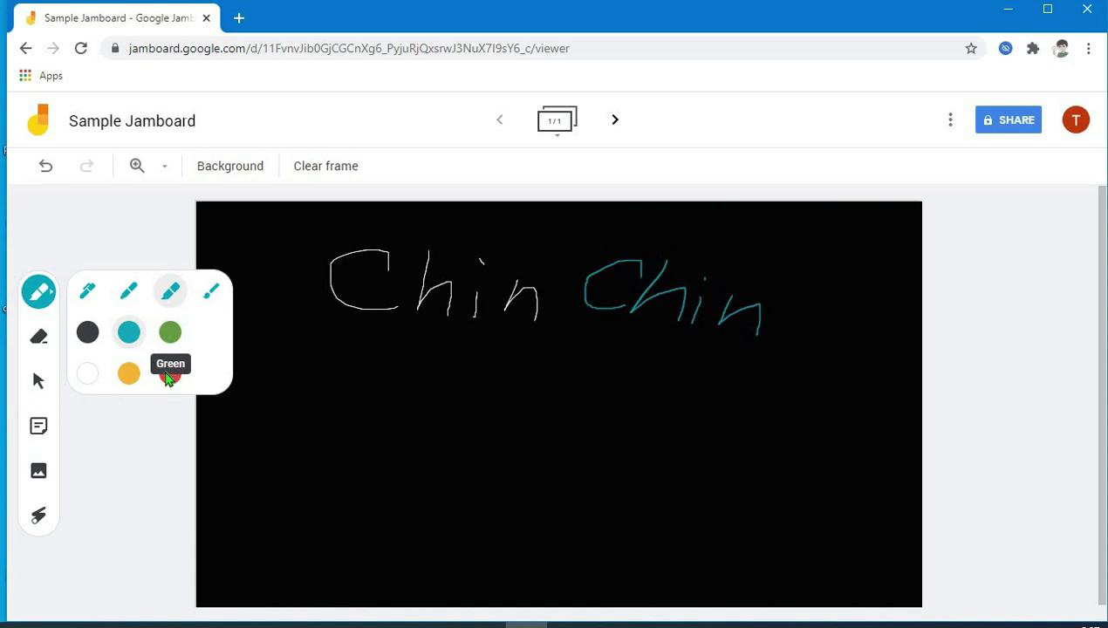
pyautogui.moveTo(316, 318); pyautogui.dragTo(408, 318)
pyautogui.moveTo(489, 321); pyautogui.dragTo(550, 325)
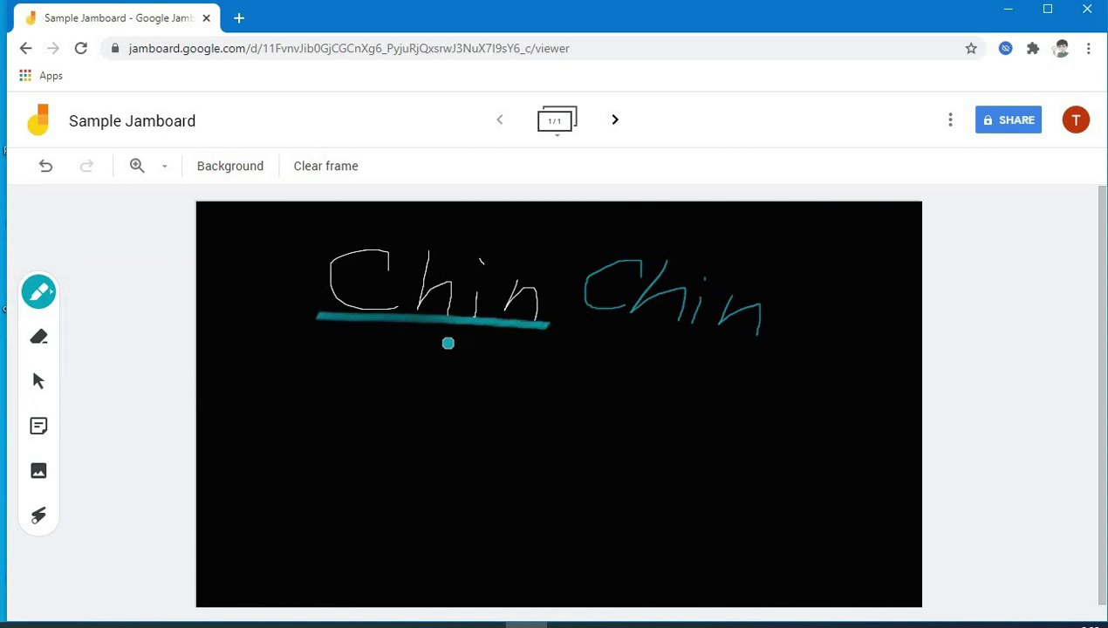
pyautogui.click(36, 297)
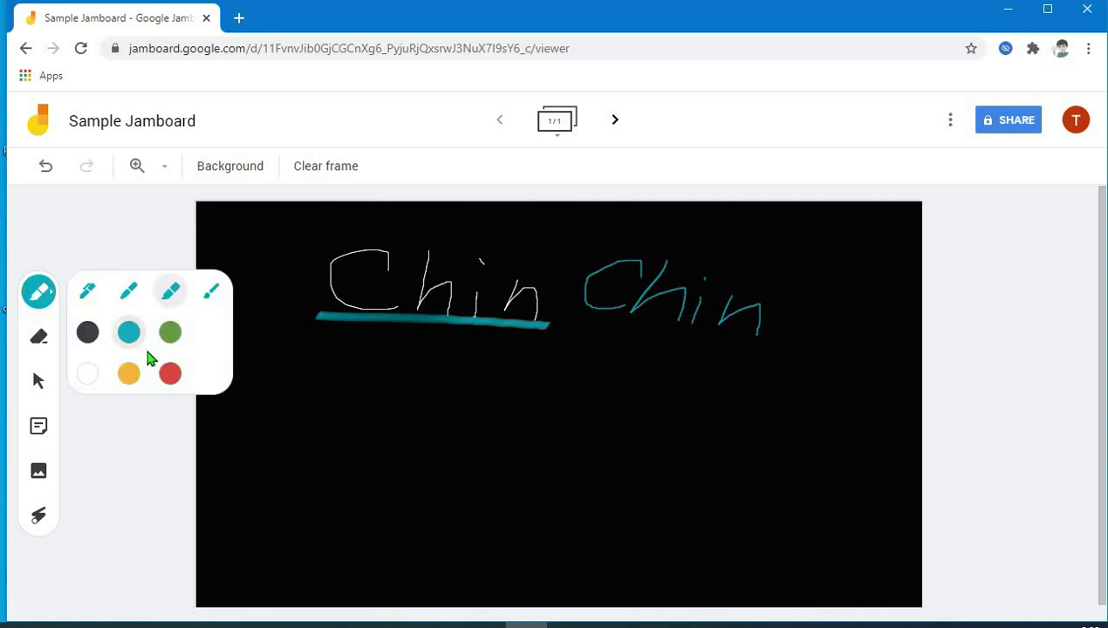
pyautogui.click(170, 373)
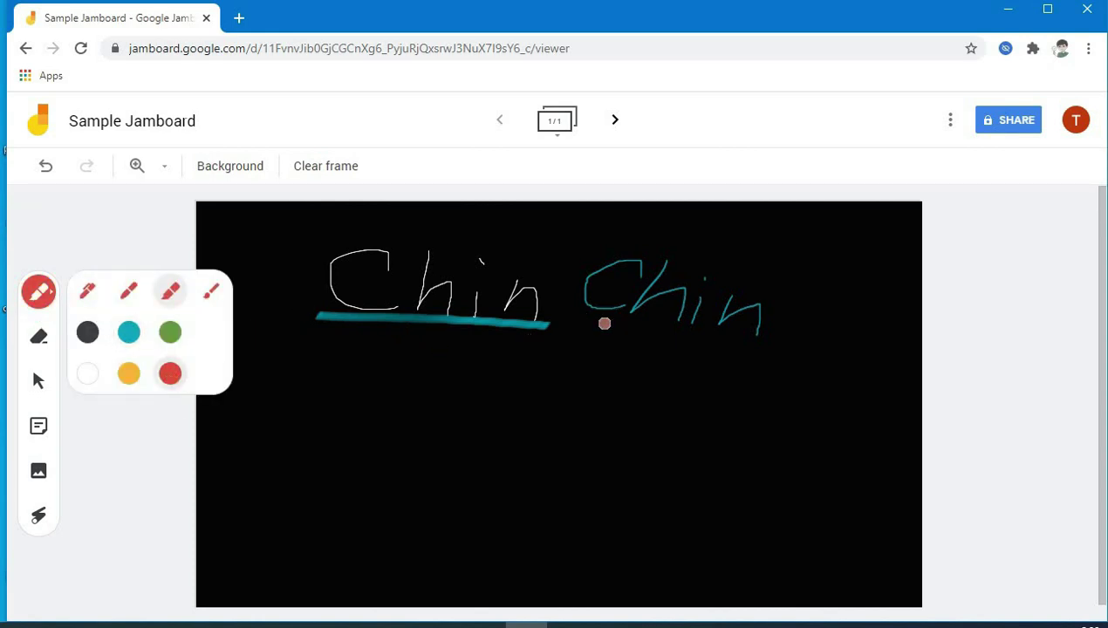
pyautogui.moveTo(575, 321); pyautogui.dragTo(788, 333)
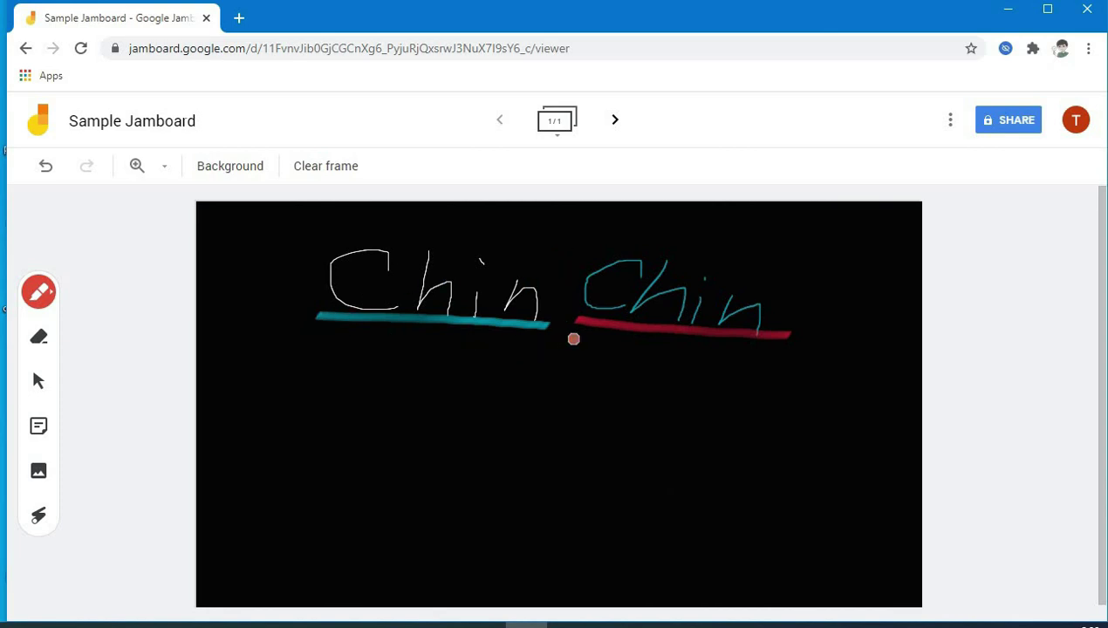
pyautogui.moveTo(573, 339); pyautogui.dragTo(779, 345)
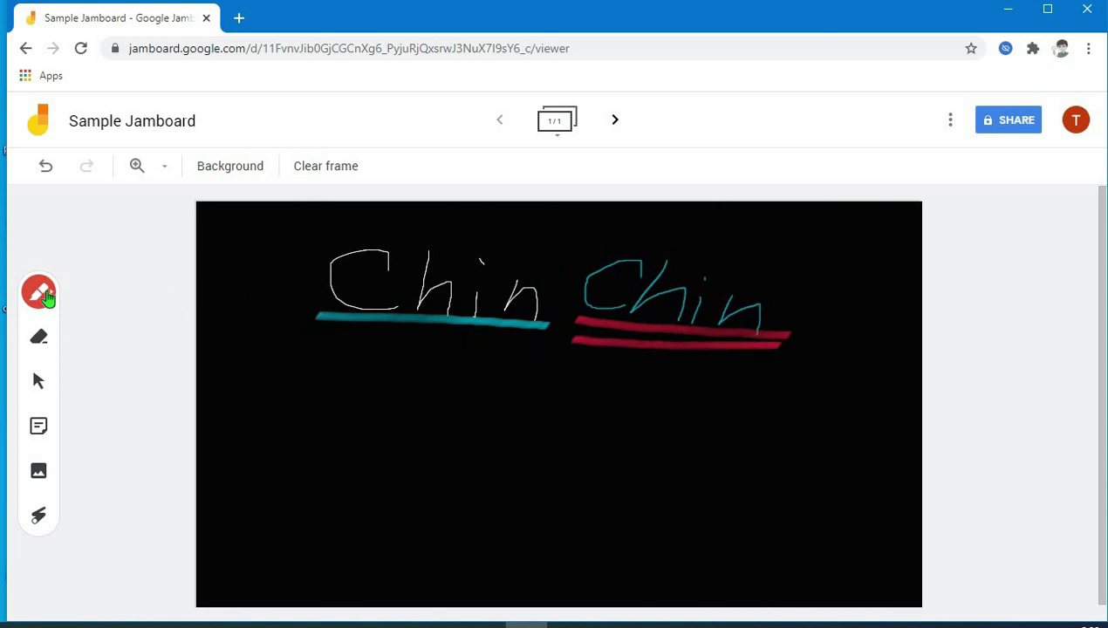
# - Write 'CHIN' in yellow highlighter below the white Chin
pyautogui.click(43, 294)
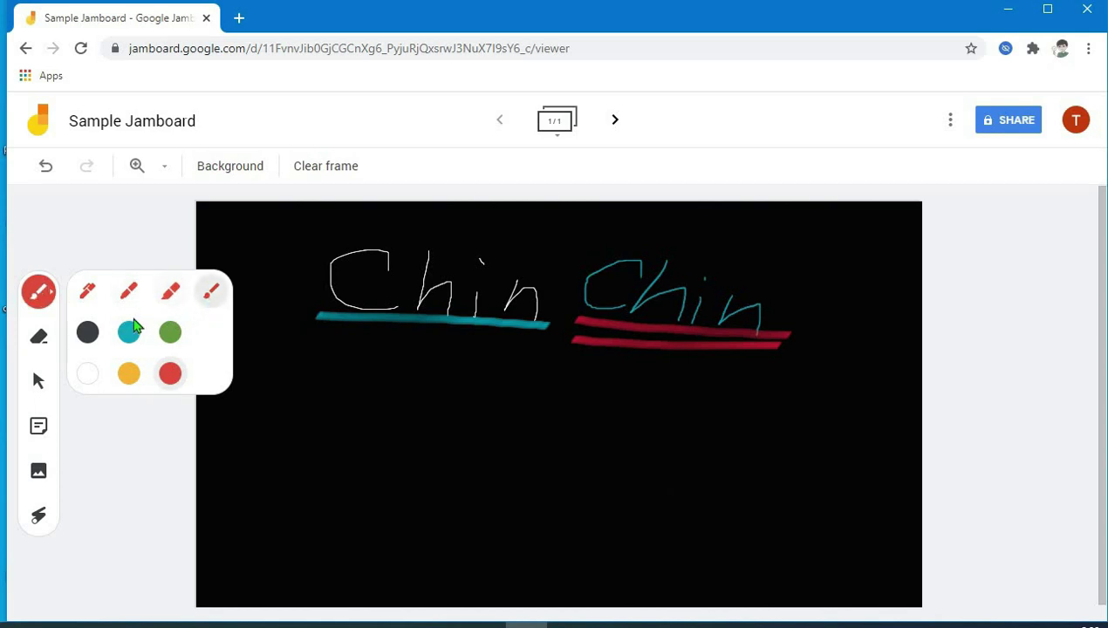
pyautogui.click(128, 373)
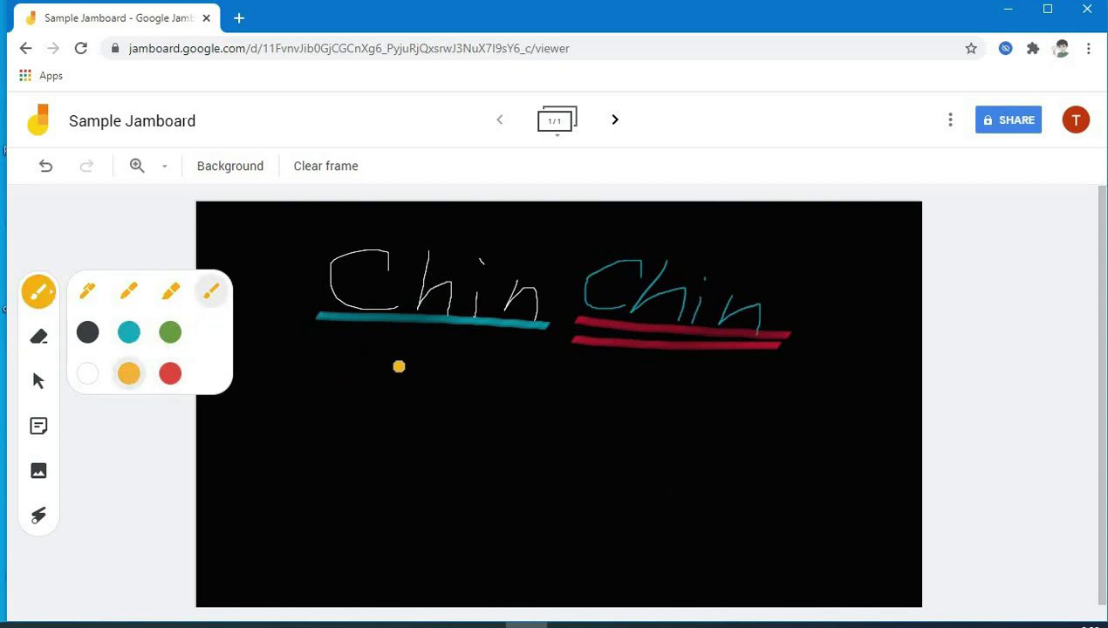
pyautogui.moveTo(389, 361)
pyautogui.mouseDown()
pyautogui.moveTo(391, 425)
pyautogui.moveTo(412, 428)
pyautogui.mouseUp()
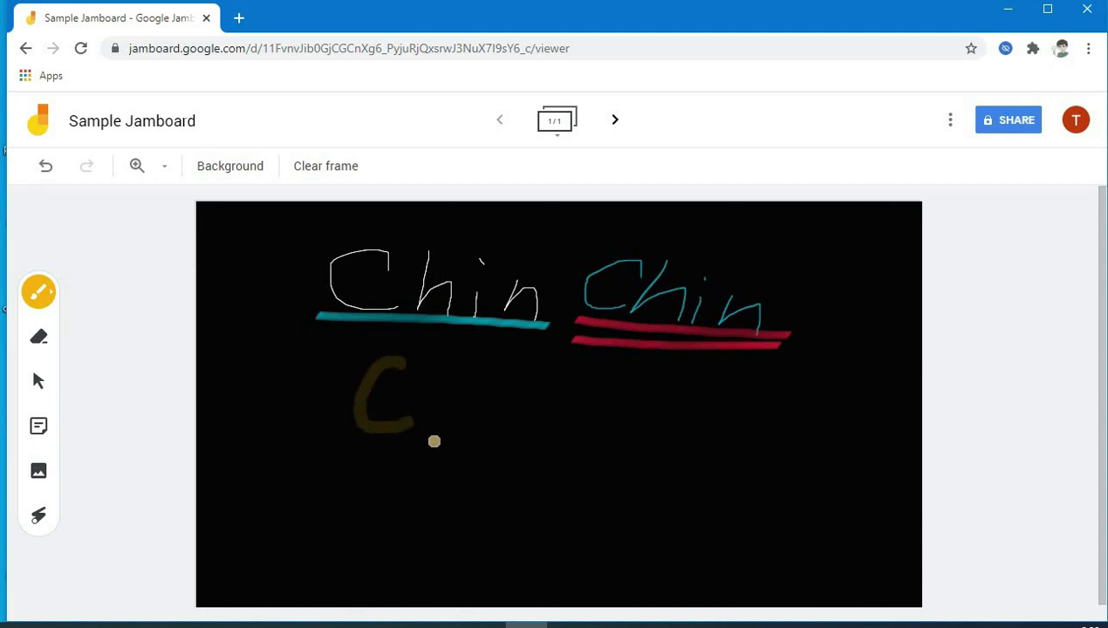
pyautogui.moveTo(434, 360); pyautogui.dragTo(435, 441)
pyautogui.moveTo(437, 400)
pyautogui.mouseDown()
pyautogui.moveTo(487, 391)
pyautogui.moveTo(476, 441)
pyautogui.mouseUp()
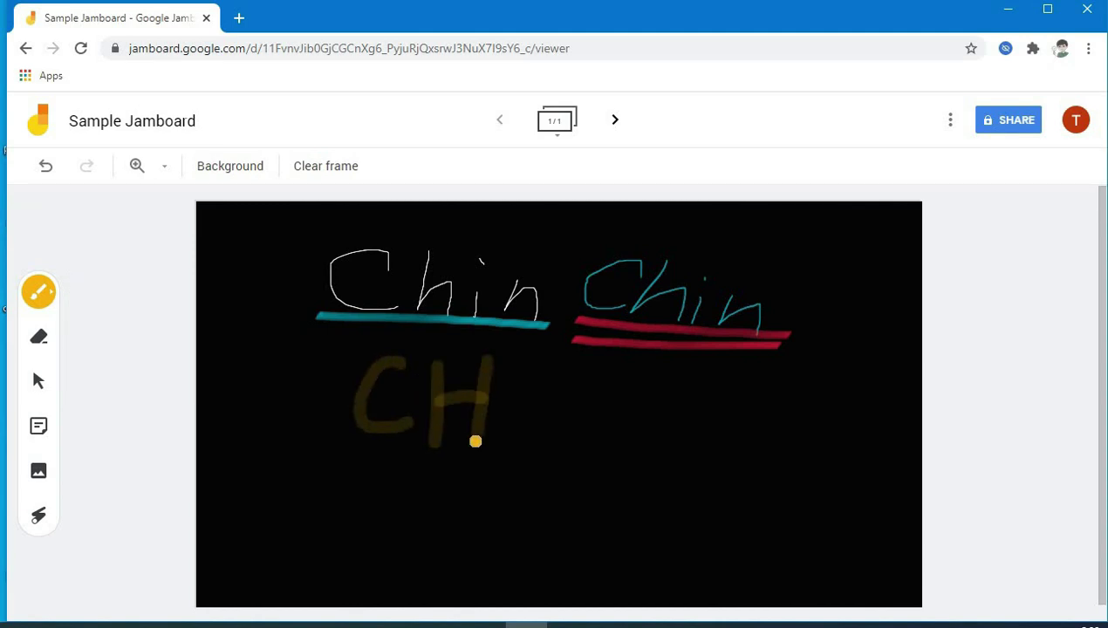
pyautogui.moveTo(526, 375); pyautogui.dragTo(513, 443)
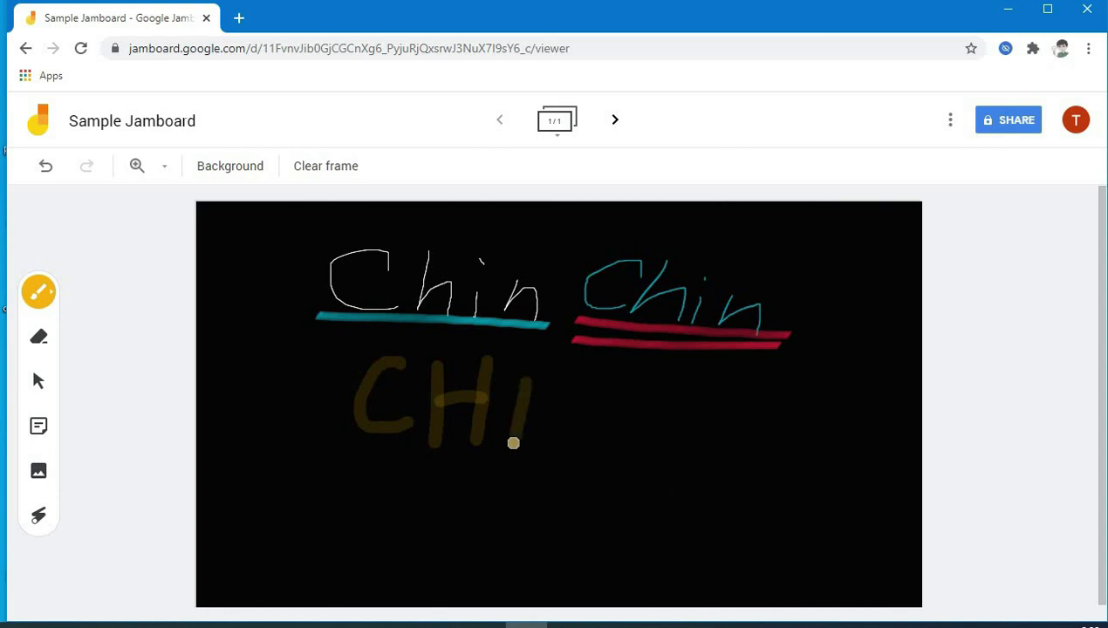
pyautogui.moveTo(561, 384); pyautogui.dragTo(547, 447)
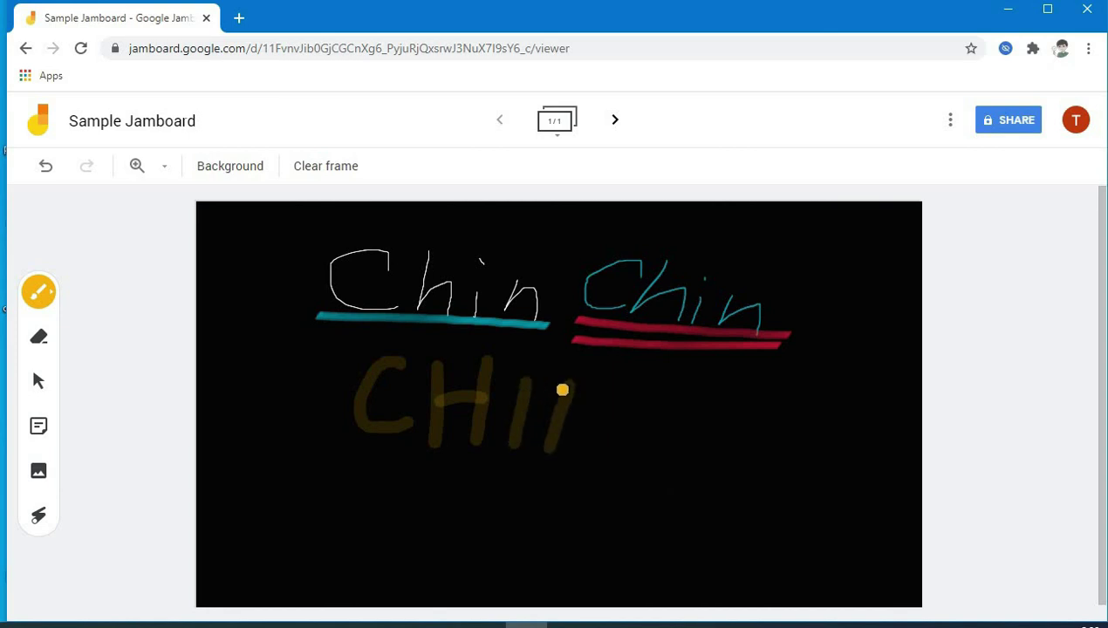
pyautogui.moveTo(563, 390)
pyautogui.mouseDown()
pyautogui.moveTo(579, 441)
pyautogui.moveTo(616, 363)
pyautogui.mouseUp()
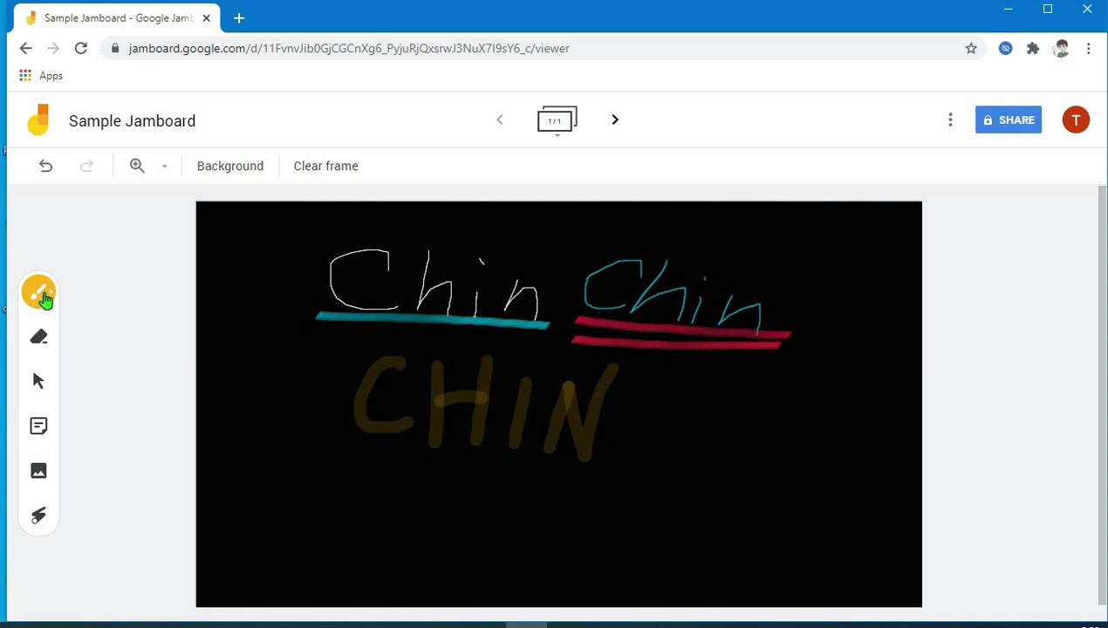
pyautogui.click(44, 297)
# - Erase the orange CHIN strokes, then clear all remaining drawings from the frame
pyautogui.click(40, 342)
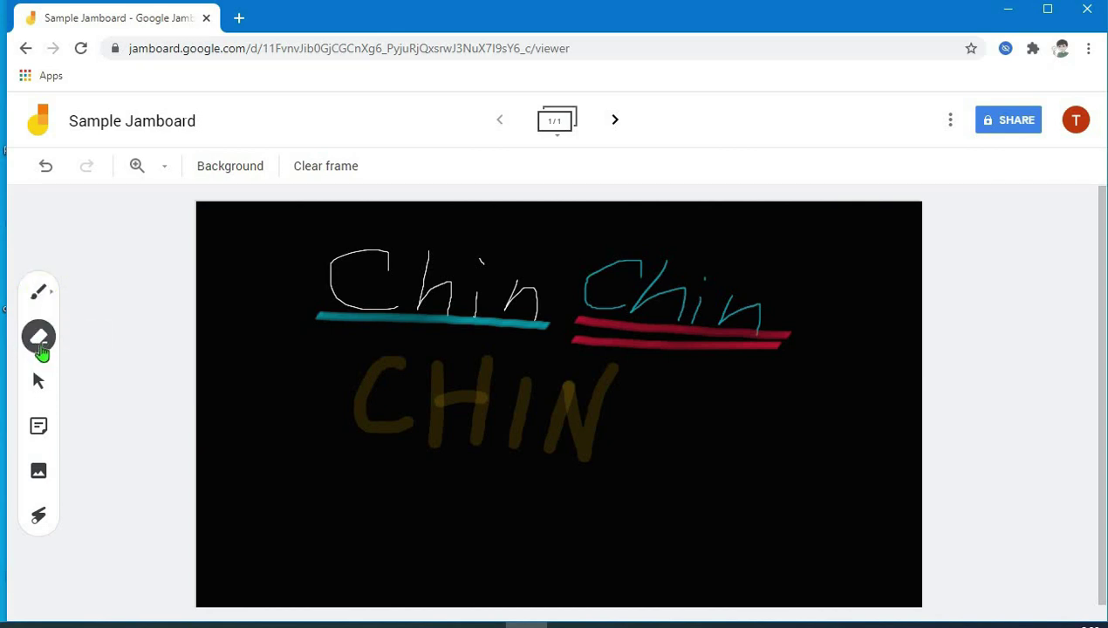
pyautogui.moveTo(682, 396)
pyautogui.mouseDown()
pyautogui.moveTo(561, 368)
pyautogui.moveTo(376, 364)
pyautogui.moveTo(646, 381)
pyautogui.mouseUp()
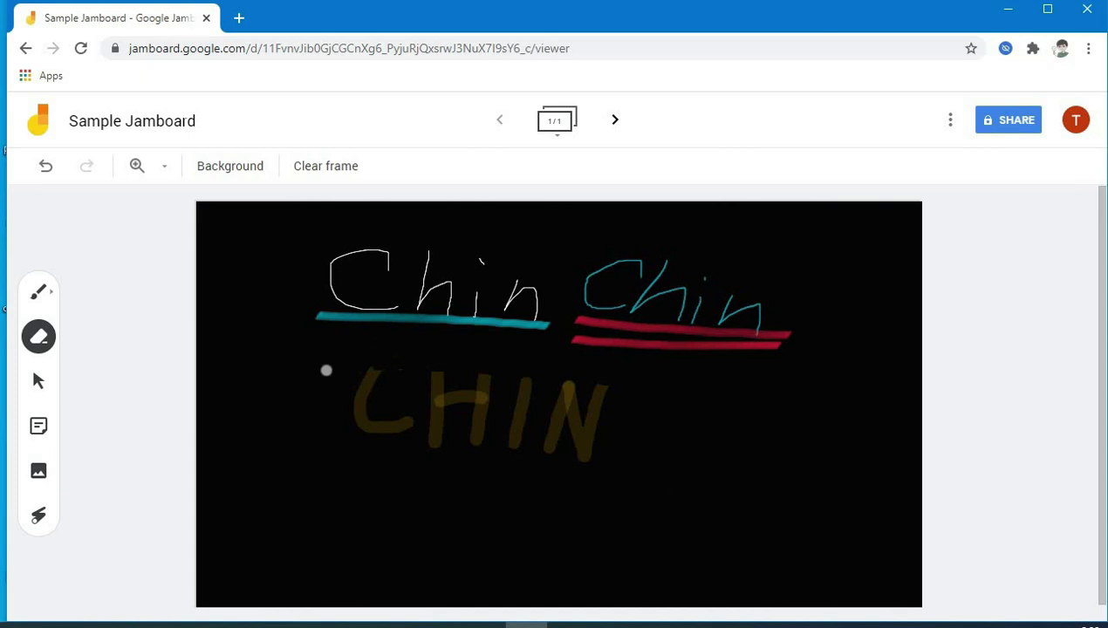
pyautogui.moveTo(400, 368)
pyautogui.mouseDown()
pyautogui.moveTo(358, 402)
pyautogui.moveTo(382, 428)
pyautogui.moveTo(421, 415)
pyautogui.moveTo(400, 421)
pyautogui.moveTo(536, 430)
pyautogui.moveTo(403, 436)
pyautogui.mouseUp()
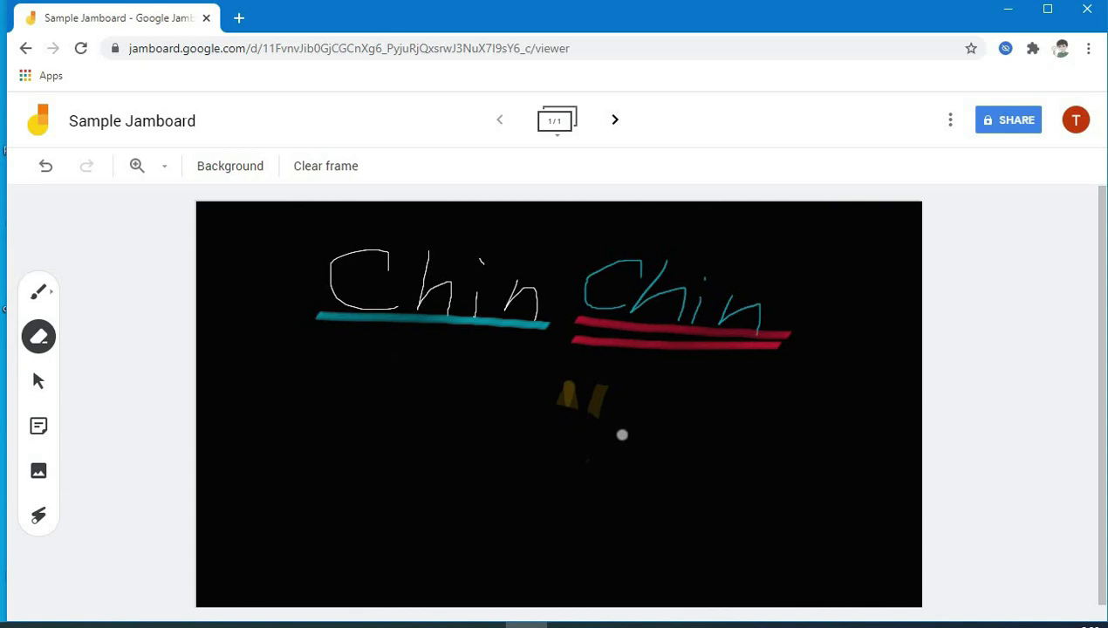
pyautogui.moveTo(622, 435)
pyautogui.mouseDown()
pyautogui.moveTo(515, 426)
pyautogui.moveTo(614, 382)
pyautogui.moveTo(616, 403)
pyautogui.moveTo(579, 467)
pyautogui.moveTo(542, 438)
pyautogui.mouseUp()
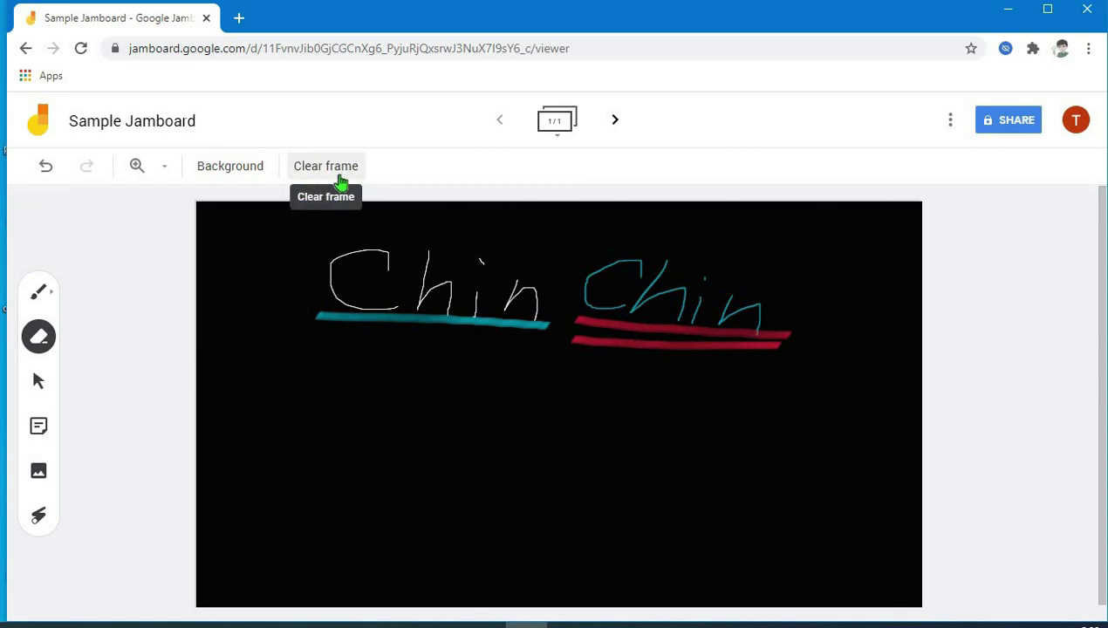
pyautogui.click(345, 179)
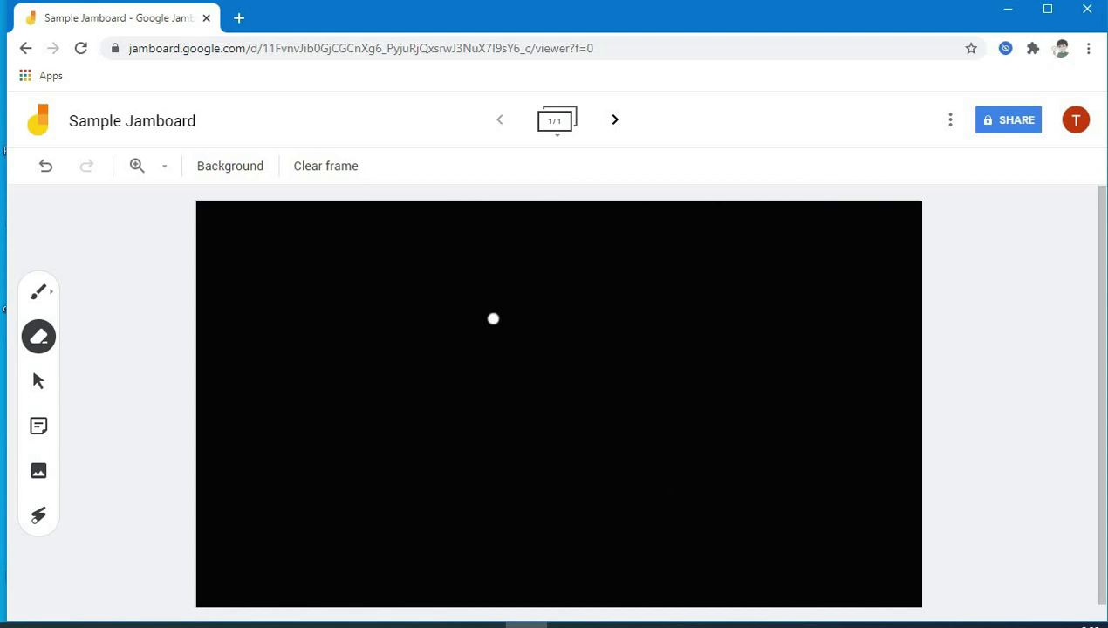
pyautogui.click(257, 175)
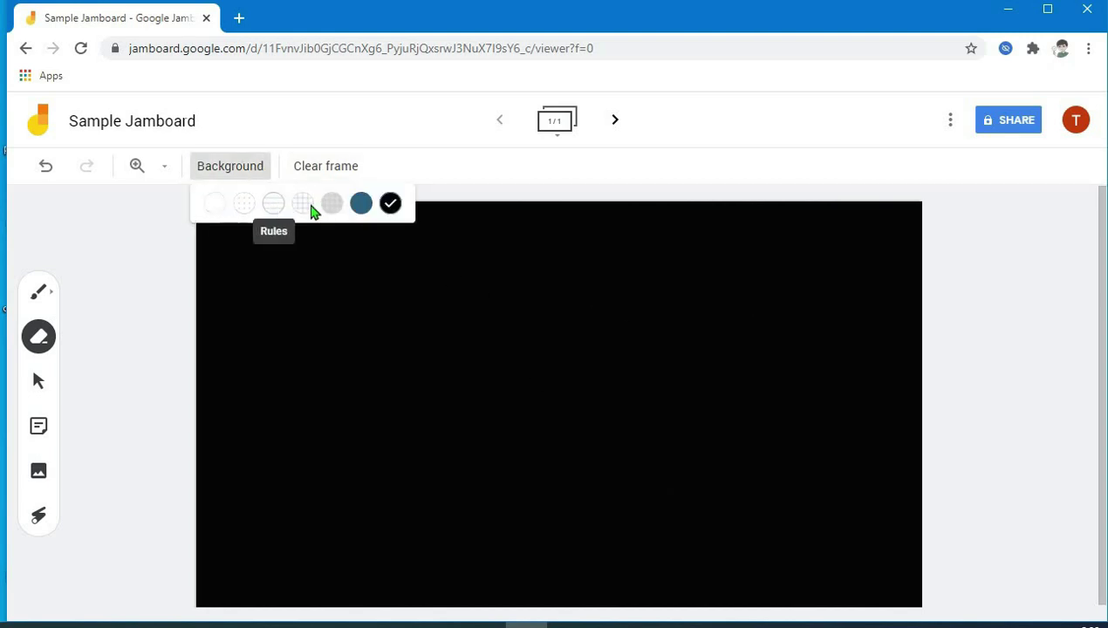
# - Switch the background to the light Squares grid and begin a new sticky note
pyautogui.click(303, 206)
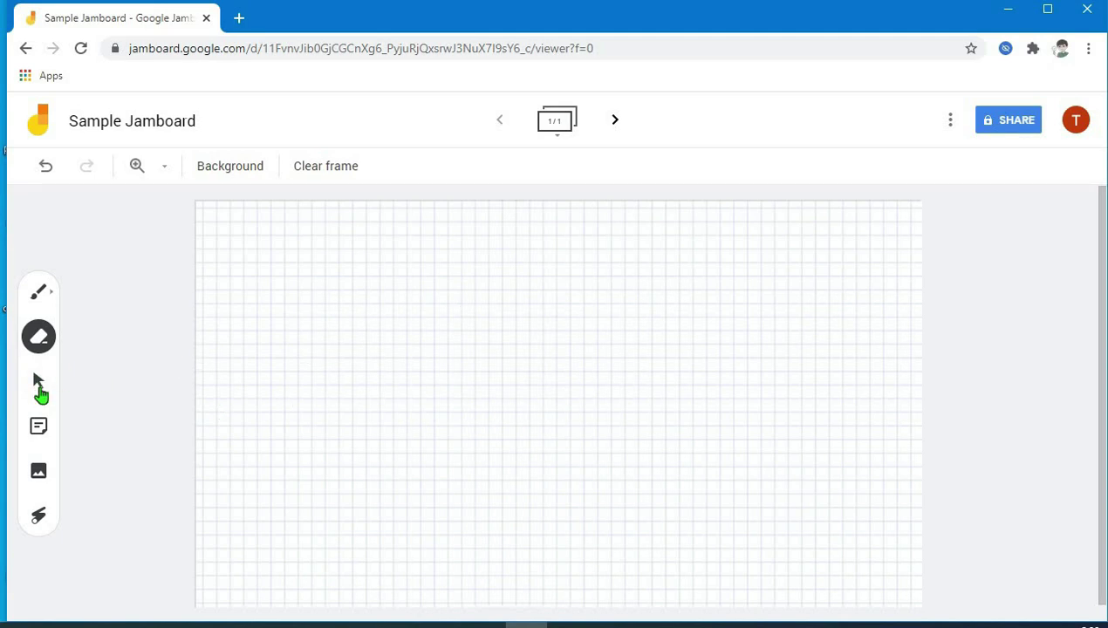
pyautogui.click(38, 383)
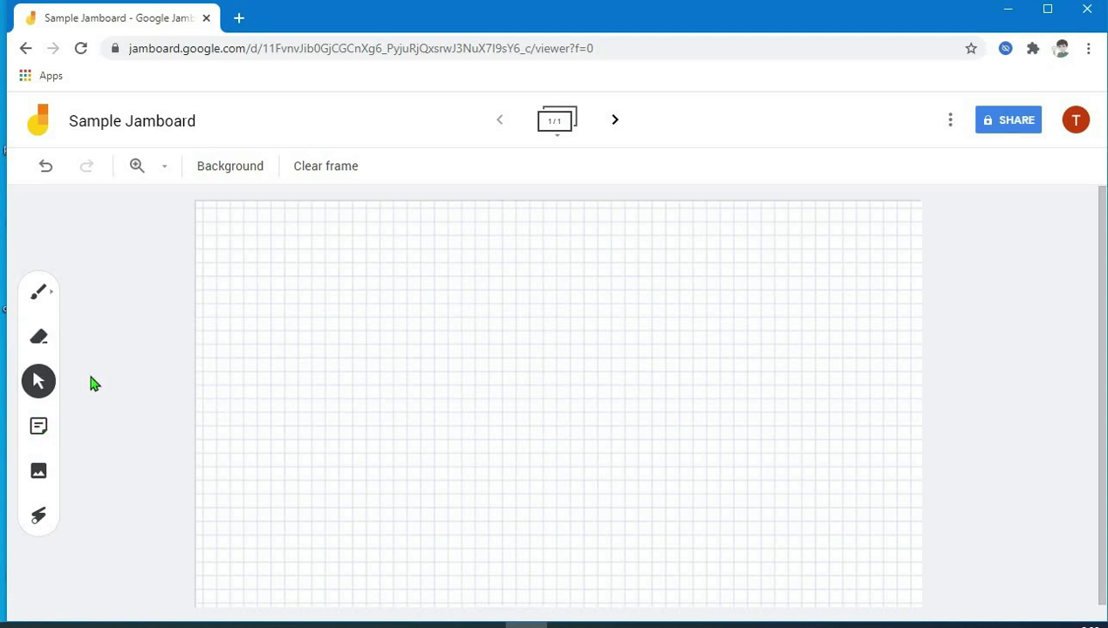
pyautogui.click(42, 432)
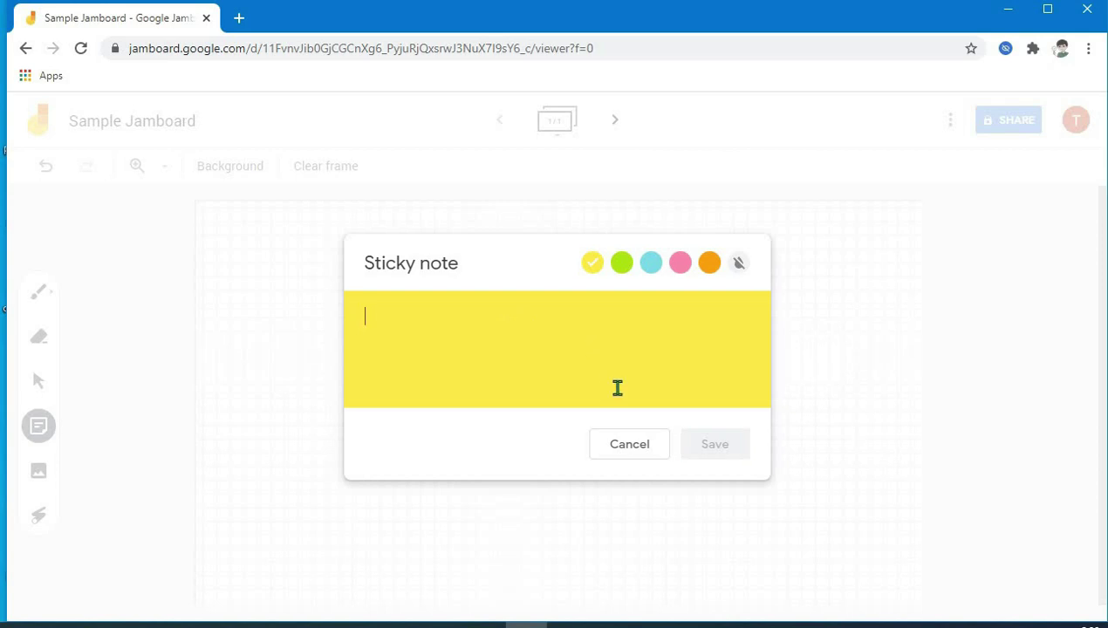
# - Save a yellow 'testing' note and a green 'hi hello' note, discarding the extra empty note
pyautogui.write('testing')
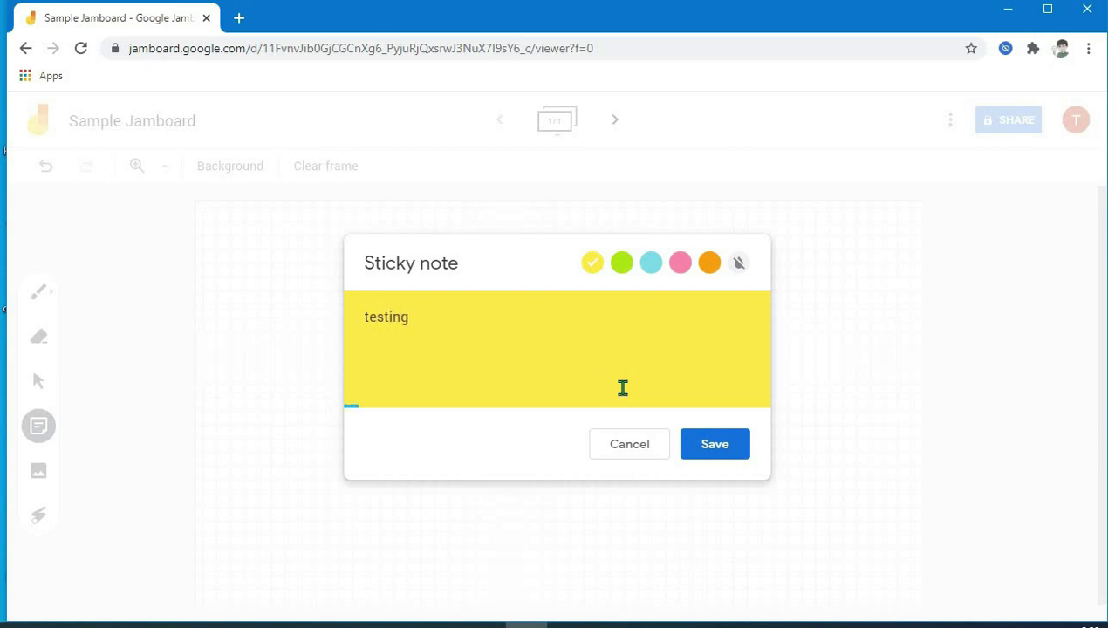
pyautogui.click(732, 455)
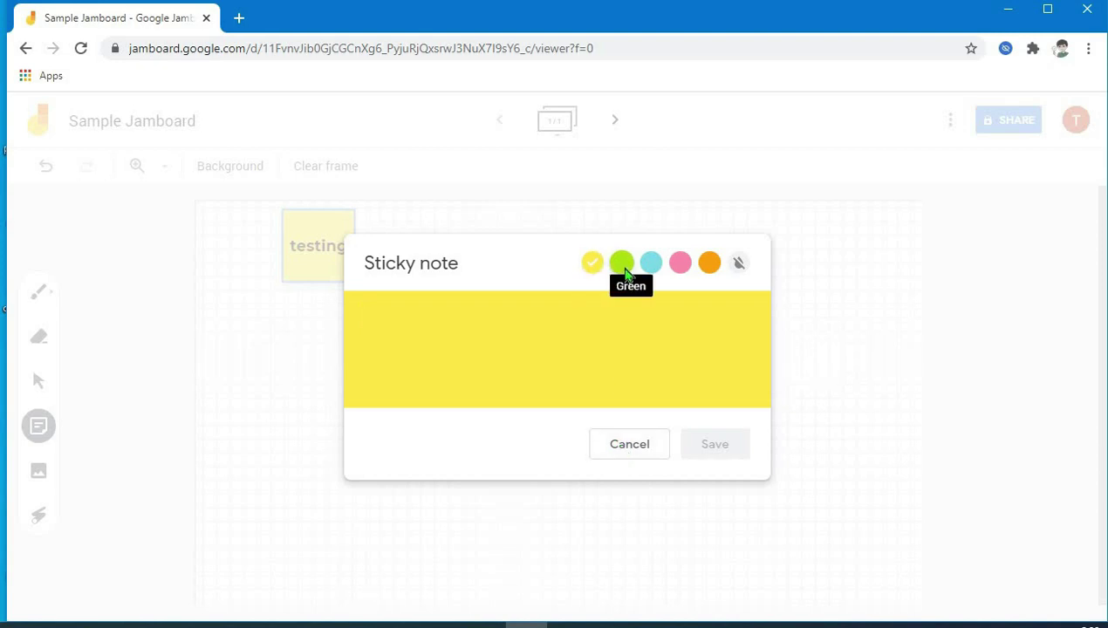
pyautogui.click(623, 266)
pyautogui.click(582, 310)
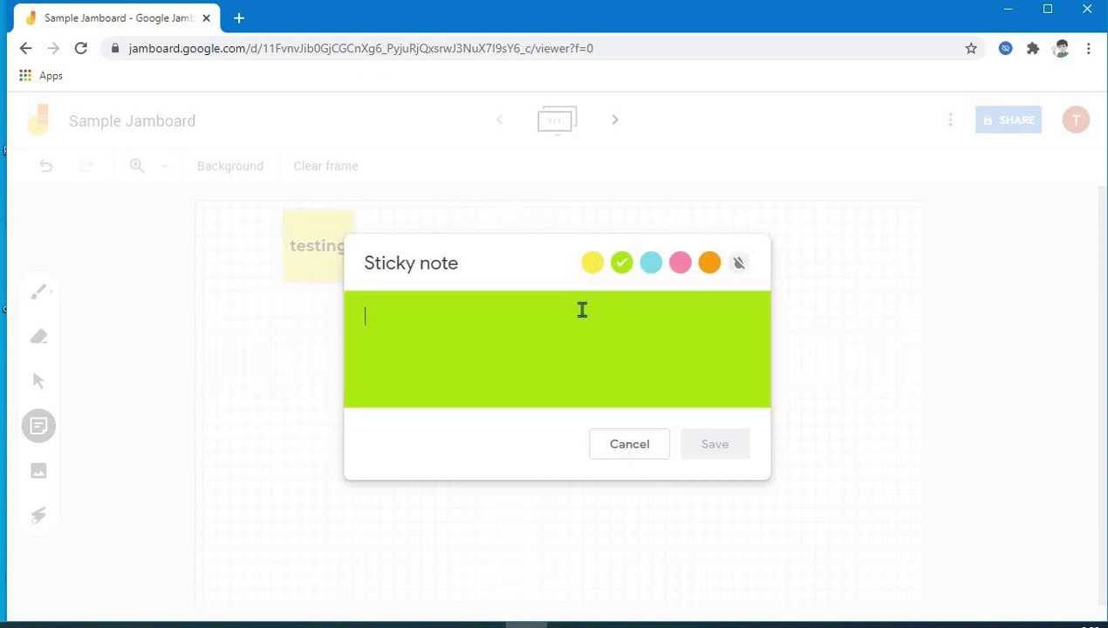
pyautogui.write('hi hello')
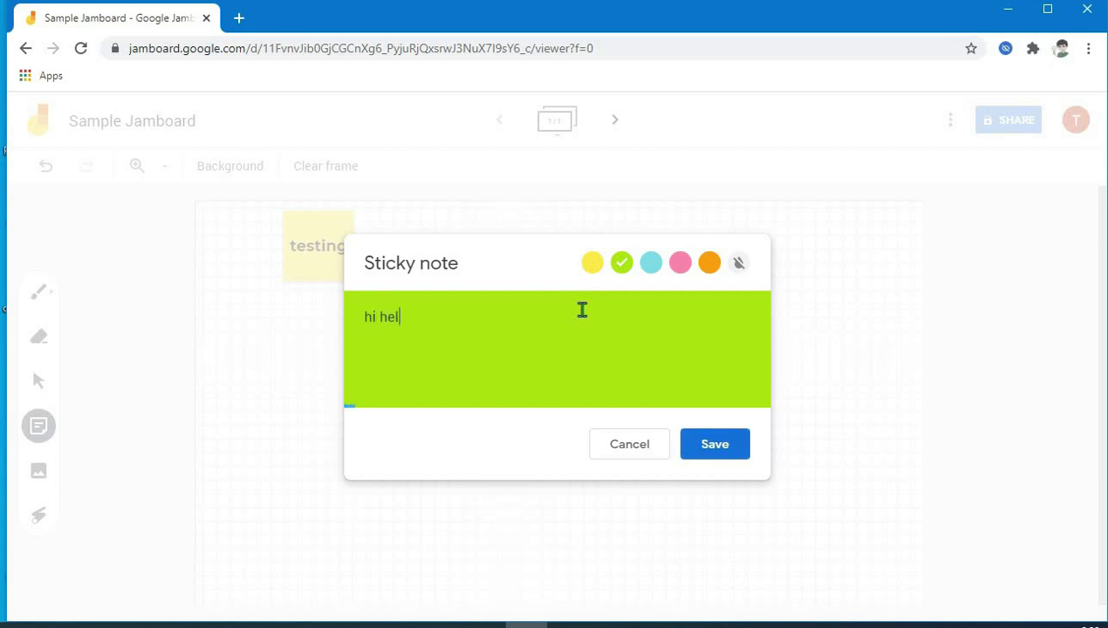
pyautogui.click(715, 454)
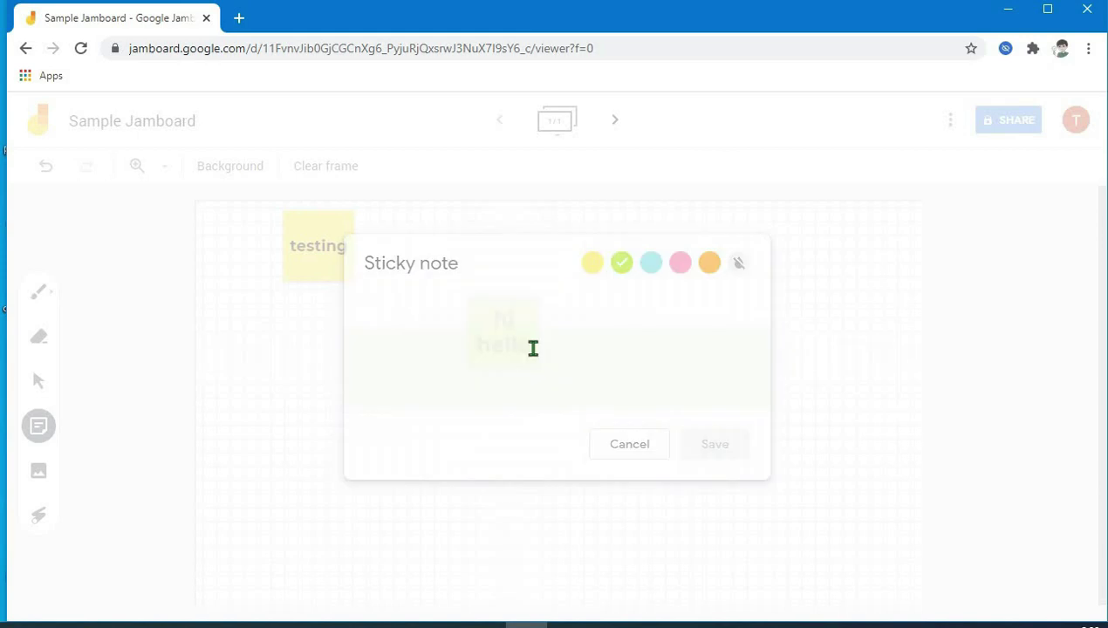
pyautogui.click(632, 446)
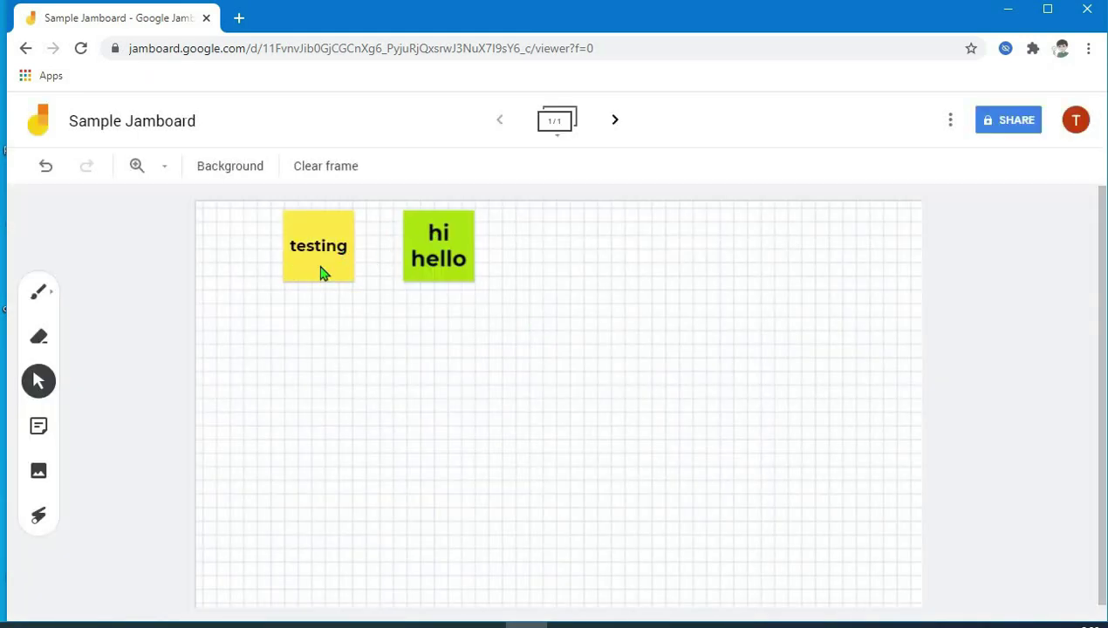
# - Enlarge the 'testing' note and move it below the 'hi hello' note
pyautogui.click(338, 262)
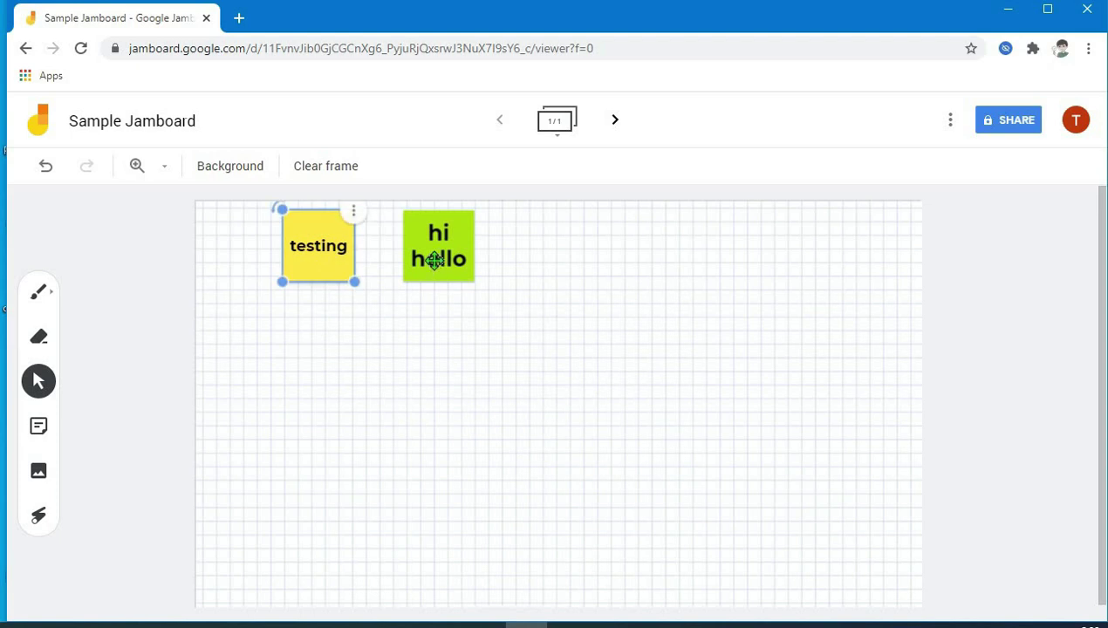
pyautogui.click(432, 262)
pyautogui.click(340, 254)
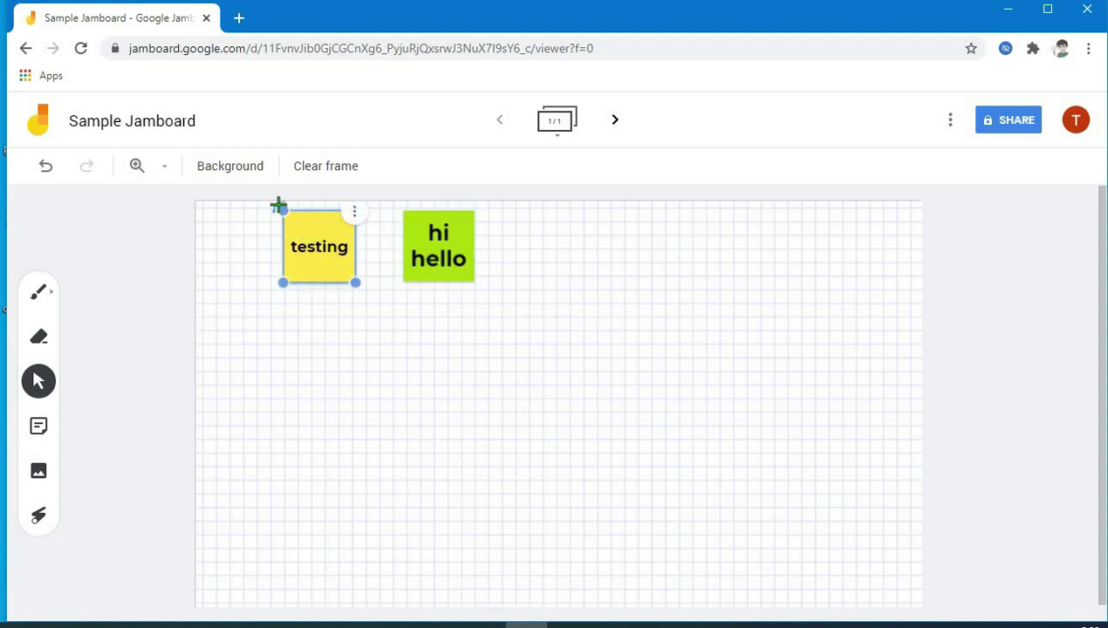
pyautogui.moveTo(277, 206); pyautogui.dragTo(280, 206)
pyautogui.moveTo(377, 303); pyautogui.dragTo(428, 383)
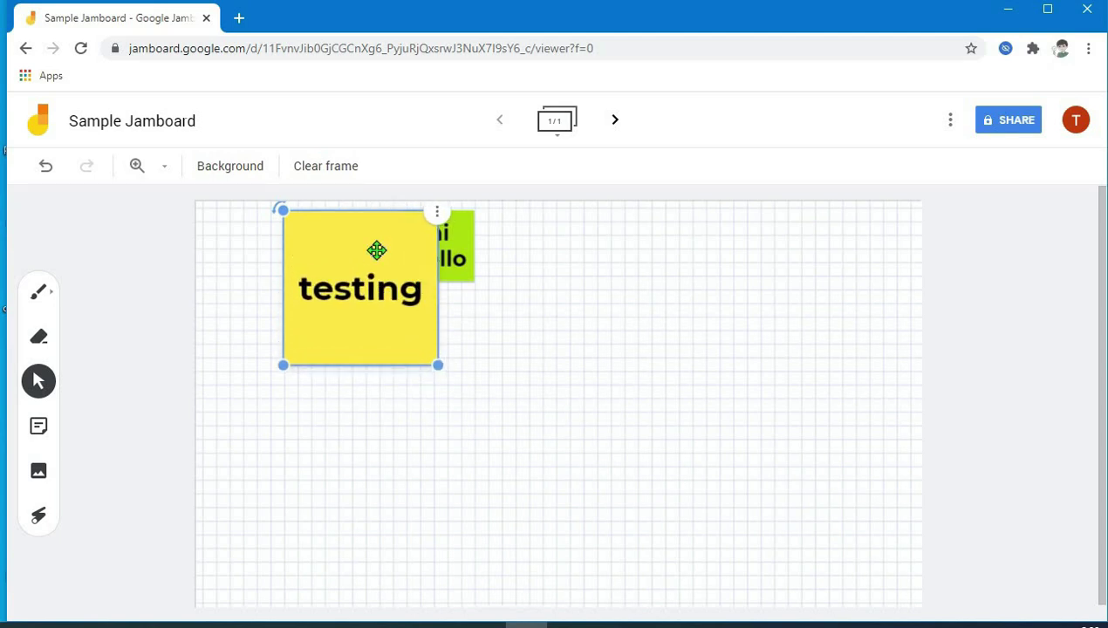
pyautogui.moveTo(373, 249); pyautogui.dragTo(329, 336)
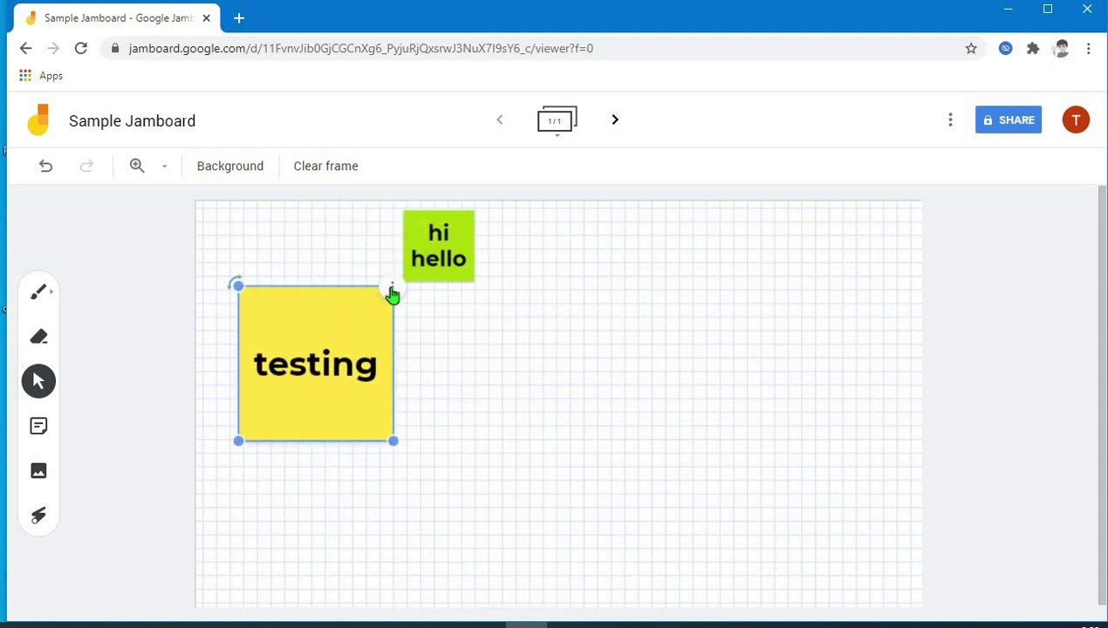
# - Edit the yellow note's text to read 'testing :)'
pyautogui.click(392, 295)
pyautogui.click(437, 301)
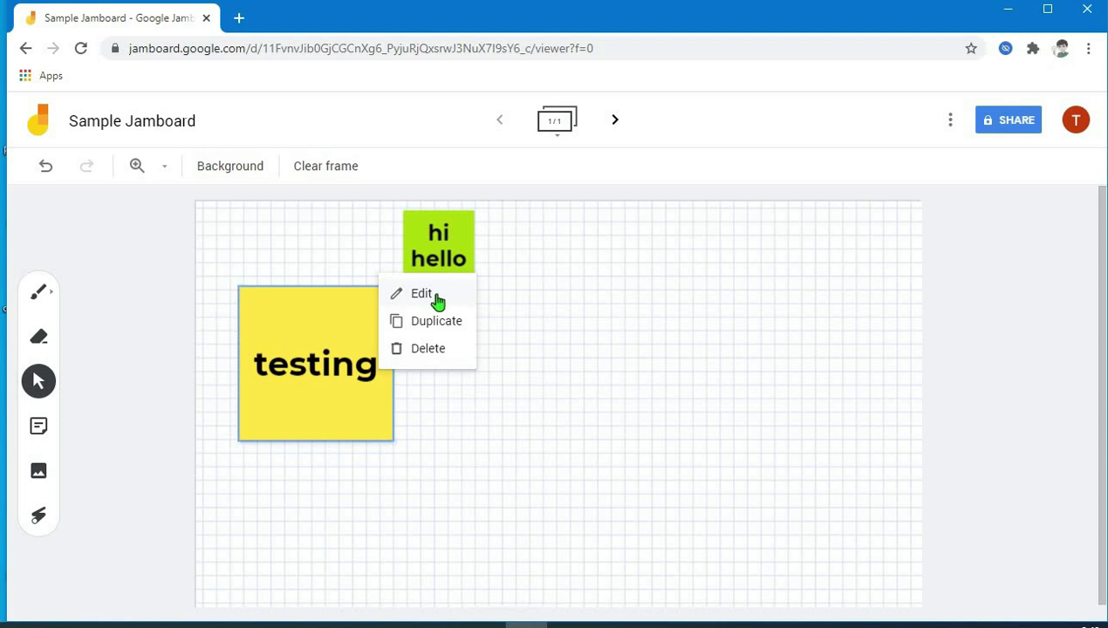
pyautogui.click(437, 301)
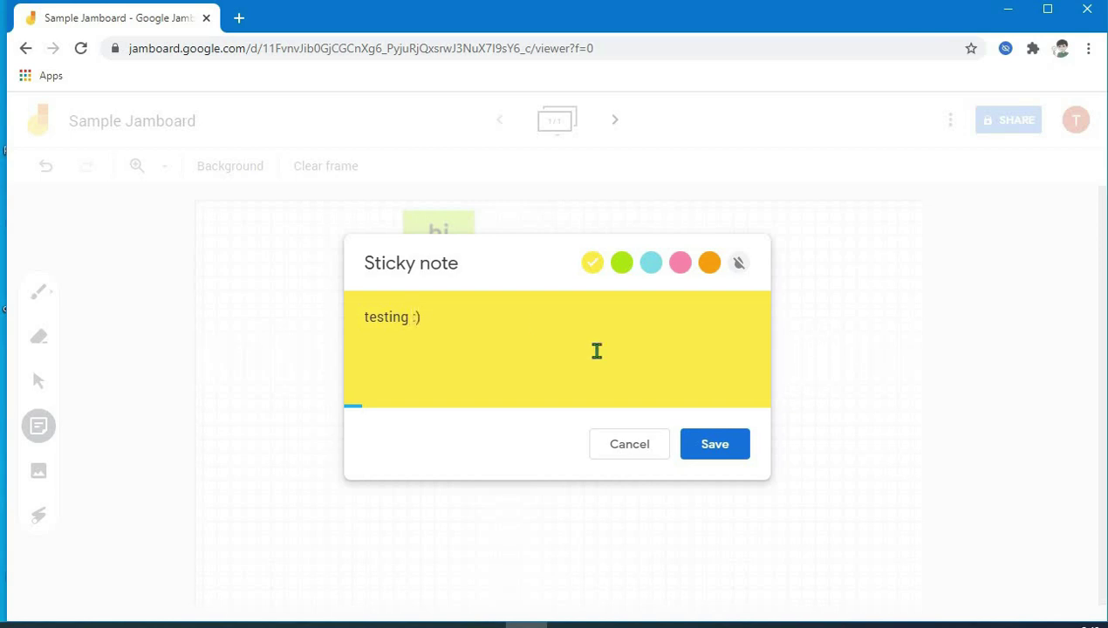
pyautogui.click(711, 446)
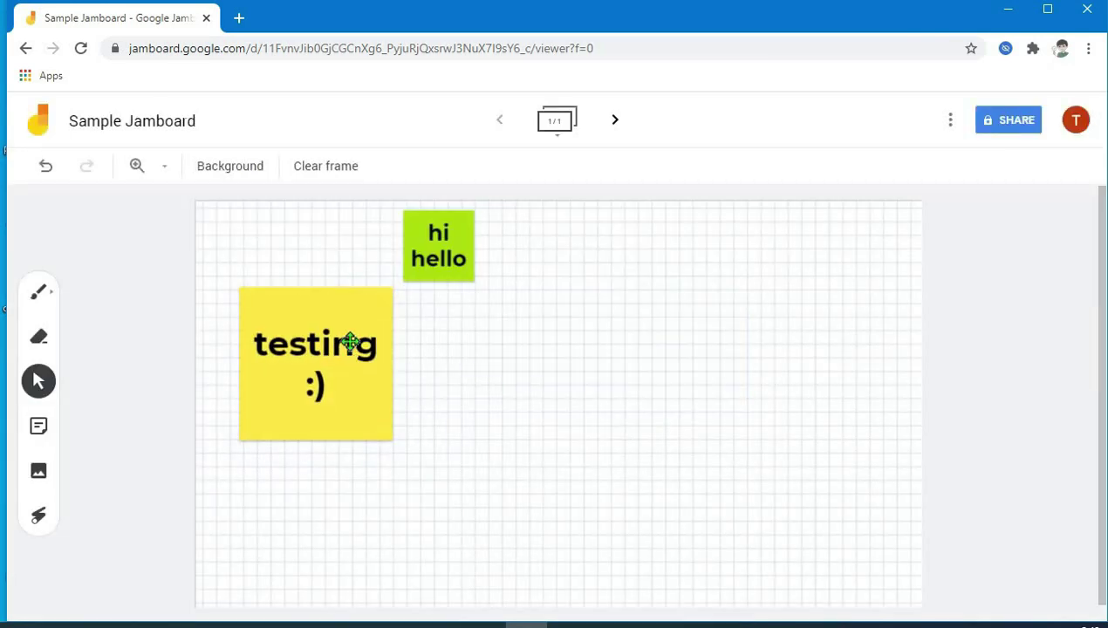
# - Duplicate the 'testing :)' note and drag the copy to the right of the original
pyautogui.click(354, 336)
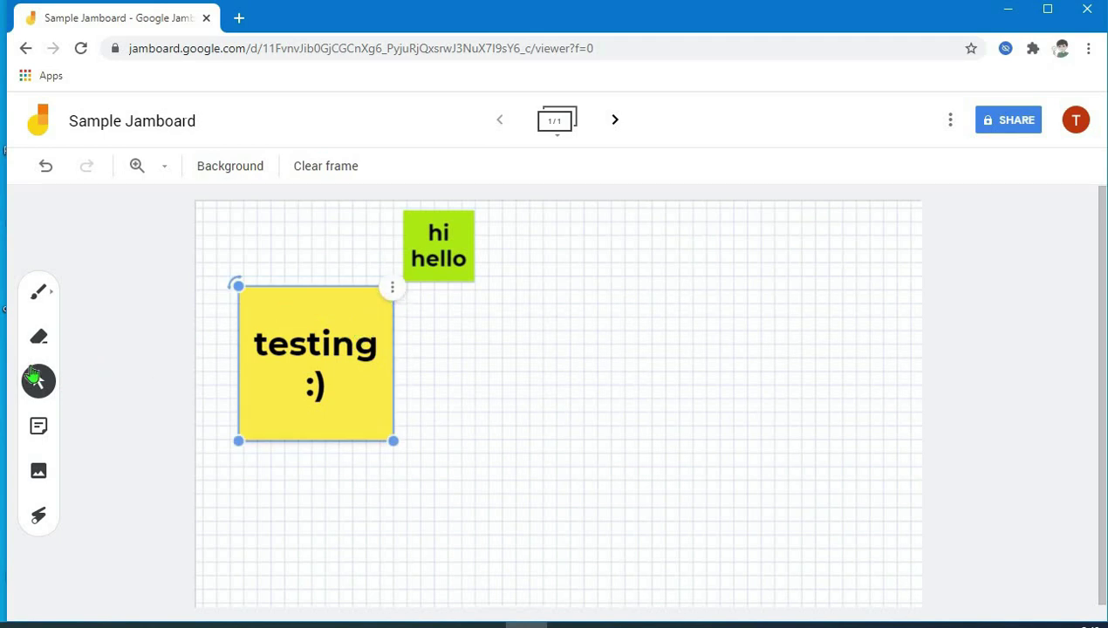
pyautogui.click(38, 381)
pyautogui.click(345, 327)
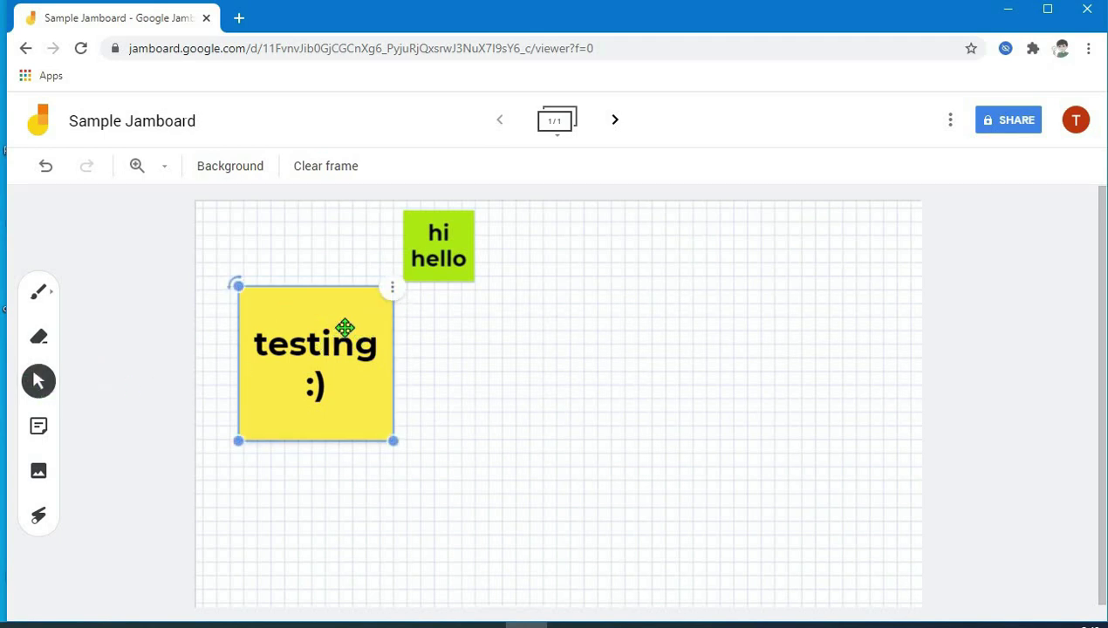
pyautogui.click(439, 264)
pyautogui.click(355, 356)
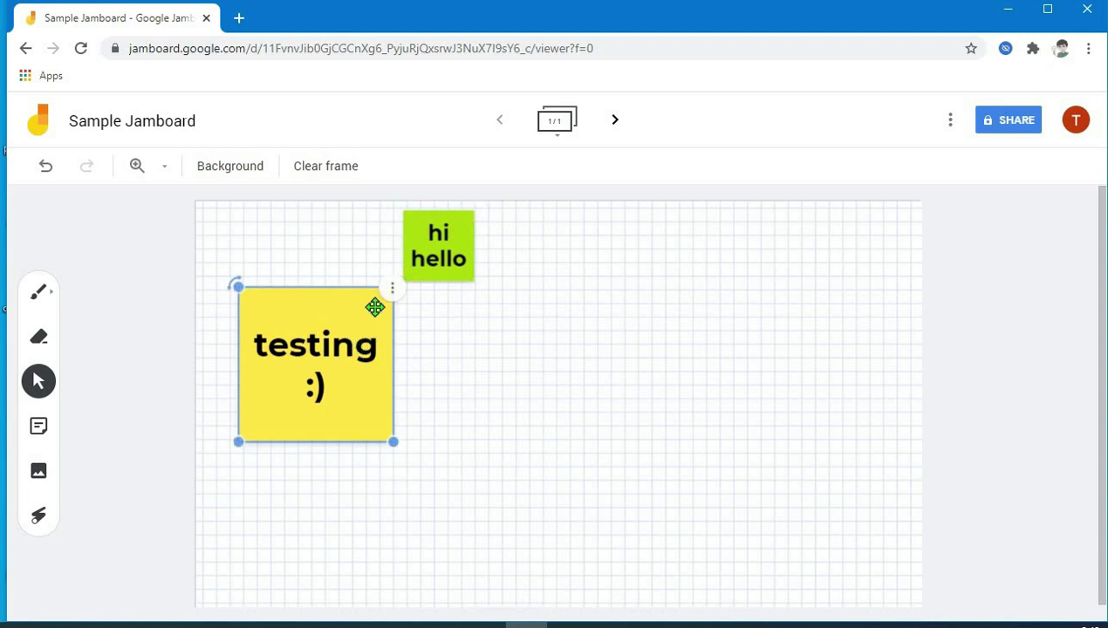
pyautogui.click(393, 296)
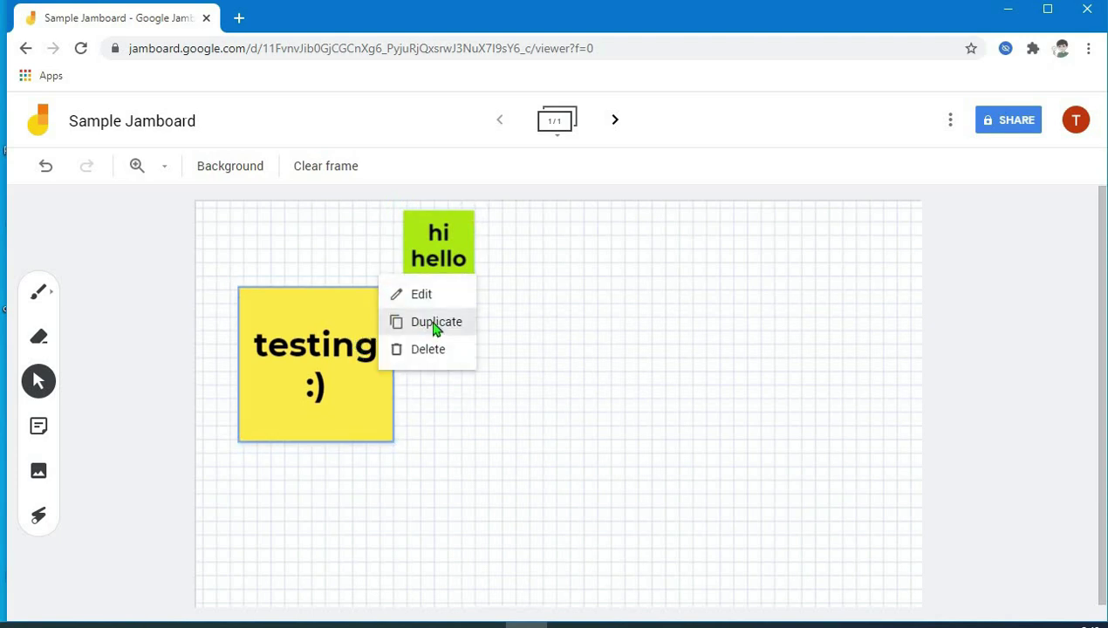
pyautogui.click(435, 327)
pyautogui.moveTo(353, 376); pyautogui.dragTo(457, 349)
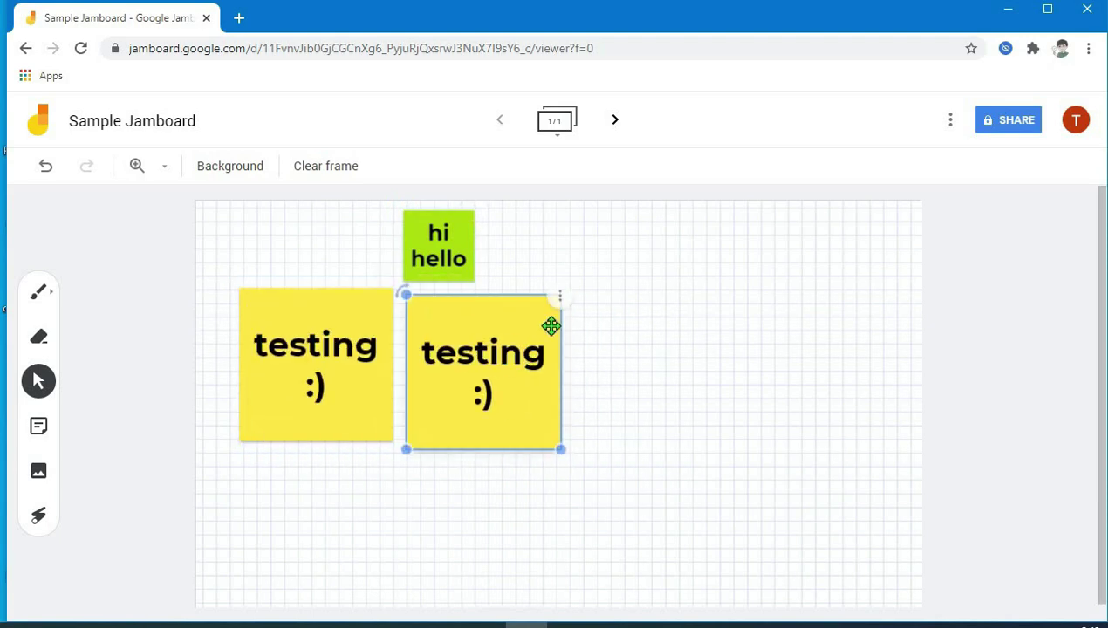
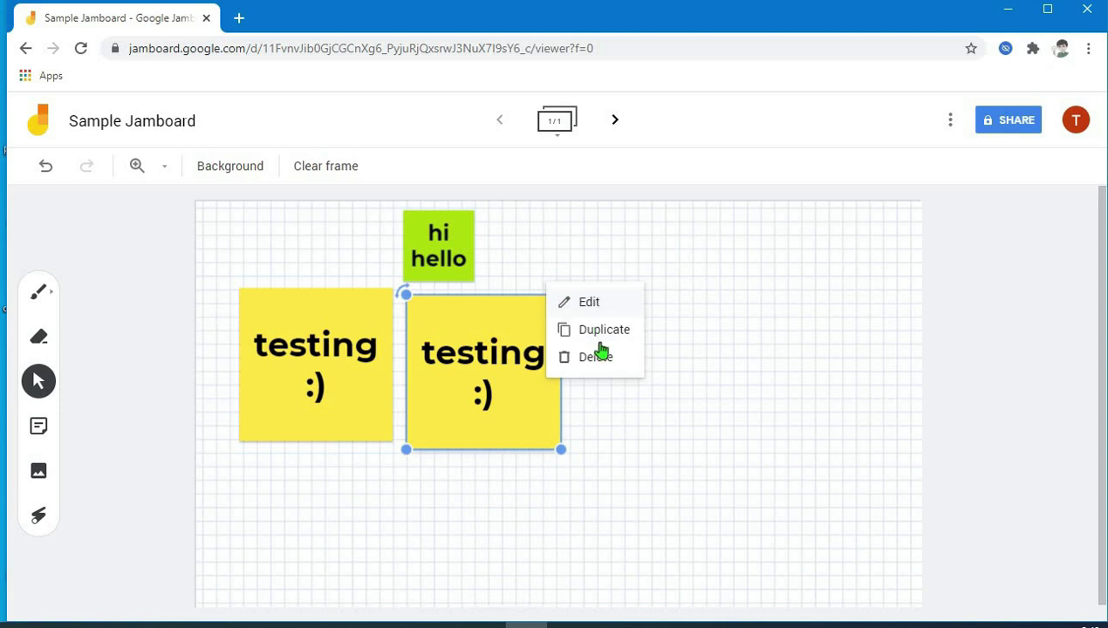
# - Delete both yellow 'testing' sticky notes, leaving only the green 'hi hello' note
pyautogui.click(595, 366)
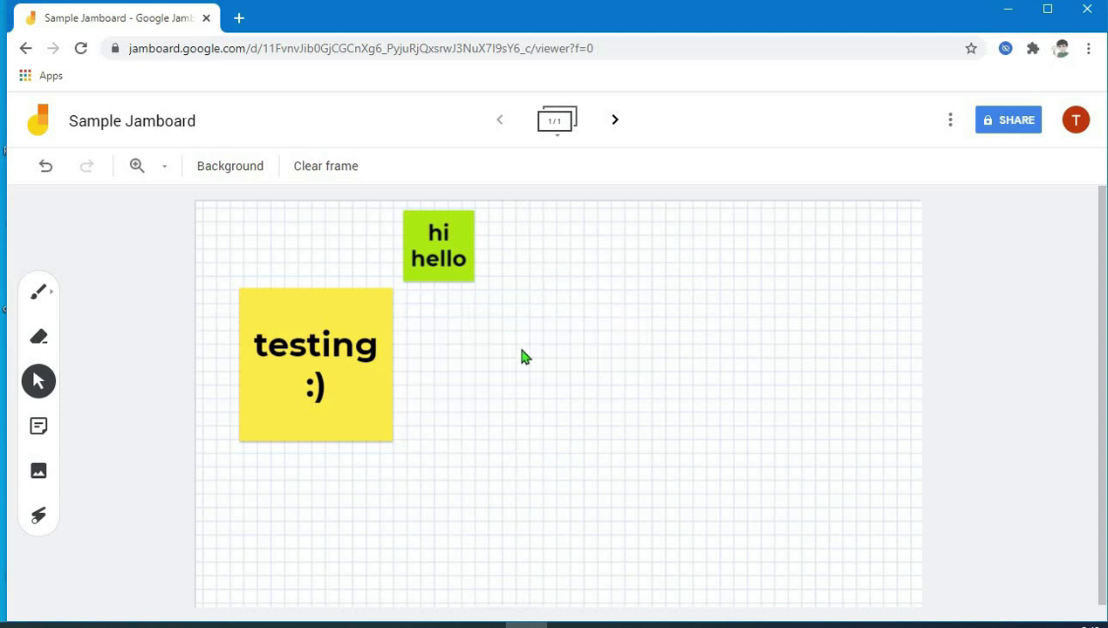
pyautogui.click(386, 315)
pyautogui.click(393, 295)
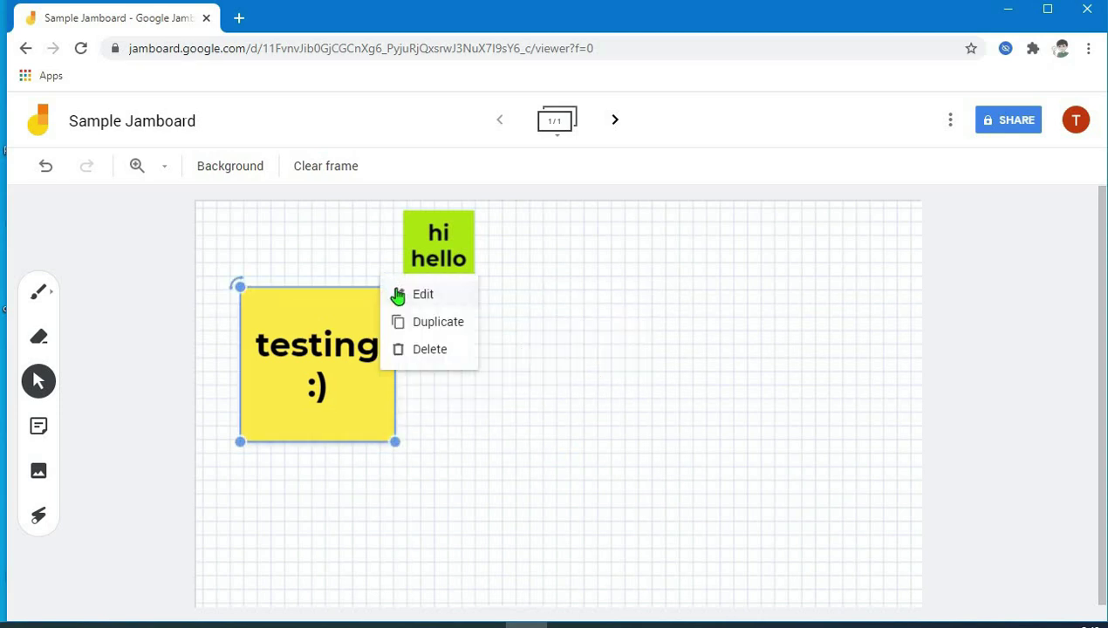
pyautogui.click(423, 348)
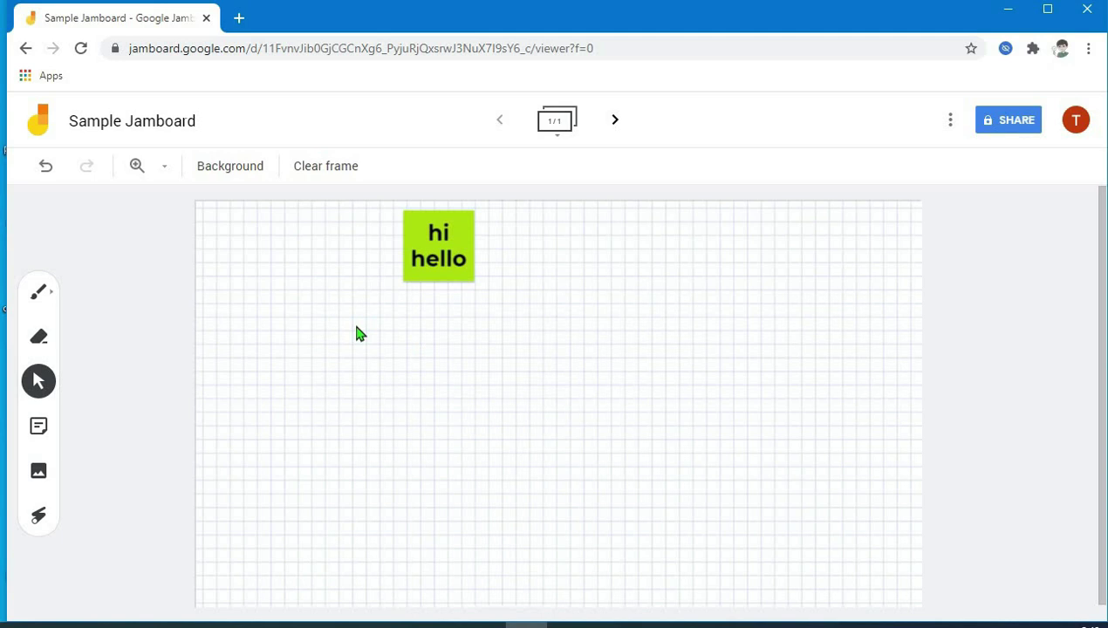
pyautogui.click(42, 479)
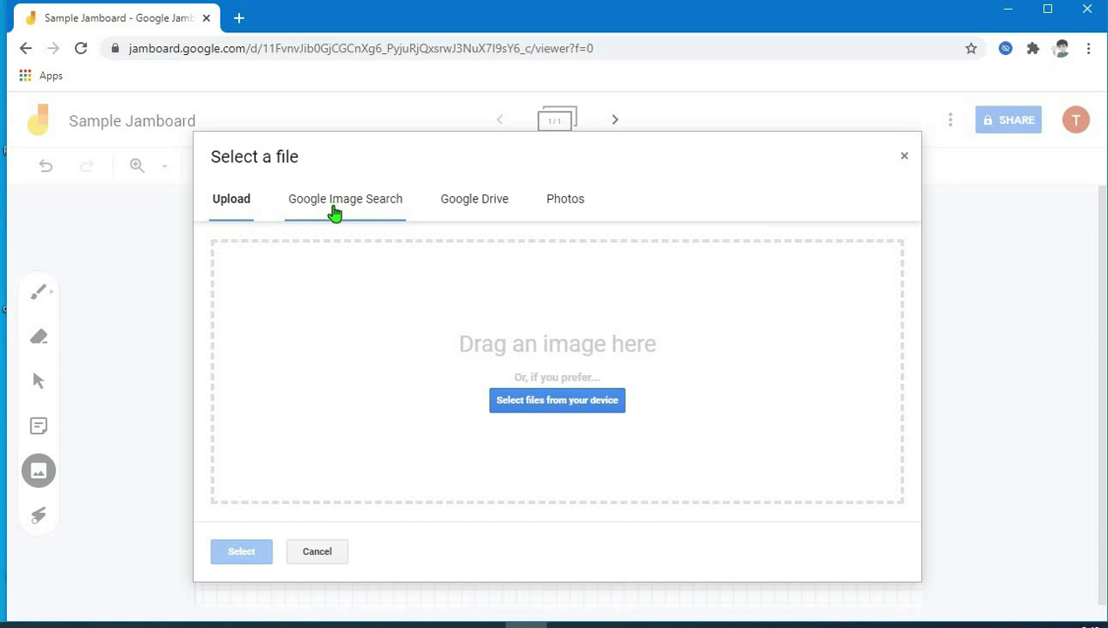
# - Upload the 'check happy' picture from the Desktop onto the frame
pyautogui.click(381, 212)
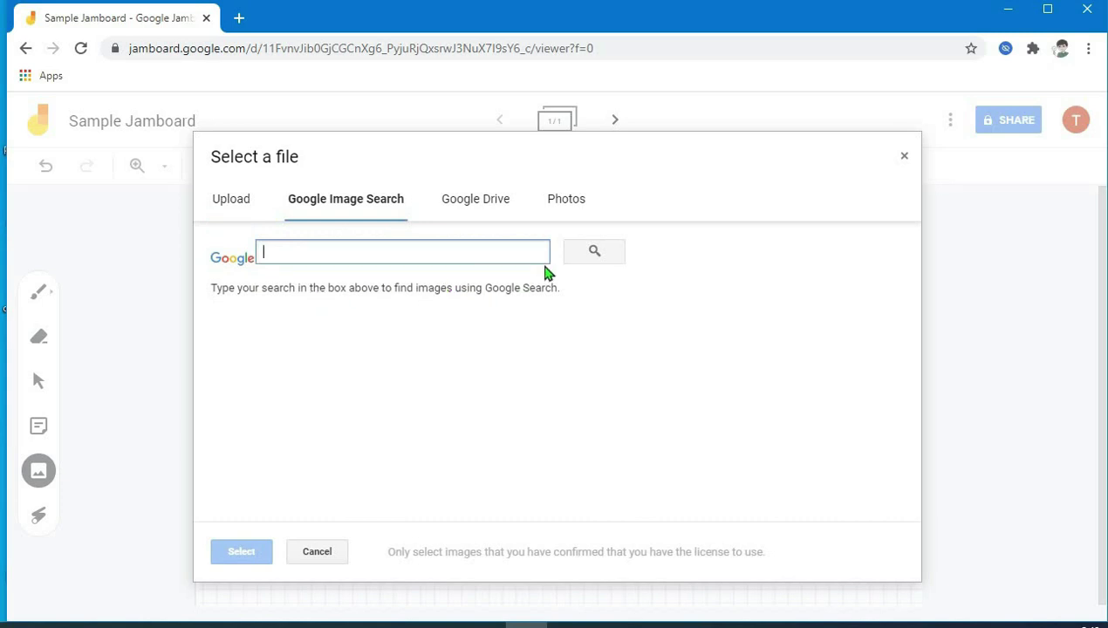
pyautogui.click(482, 209)
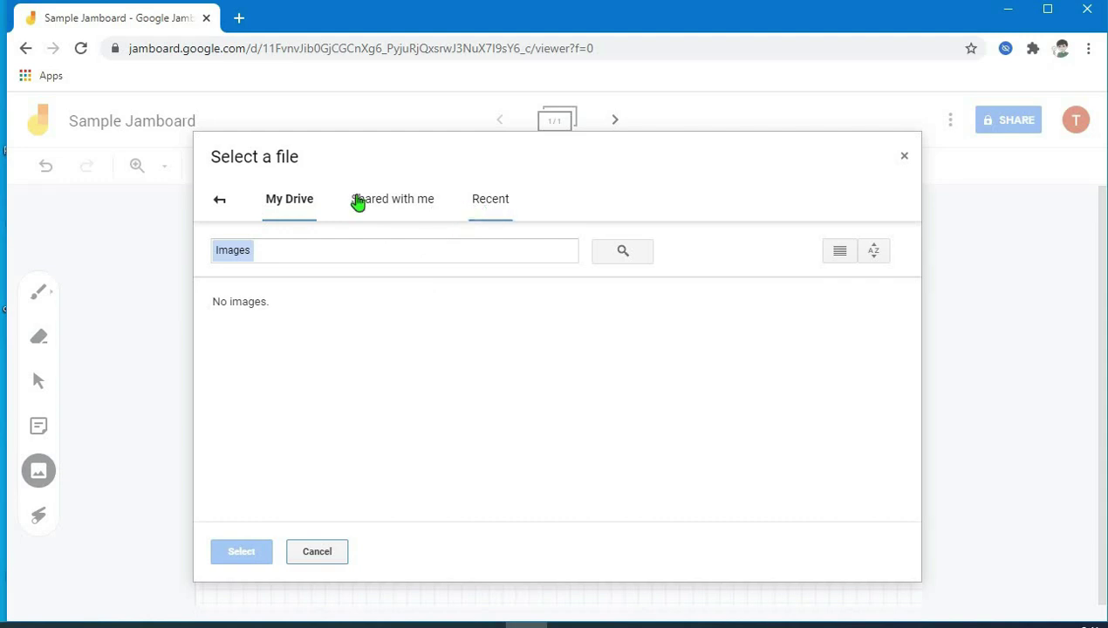
pyautogui.click(224, 205)
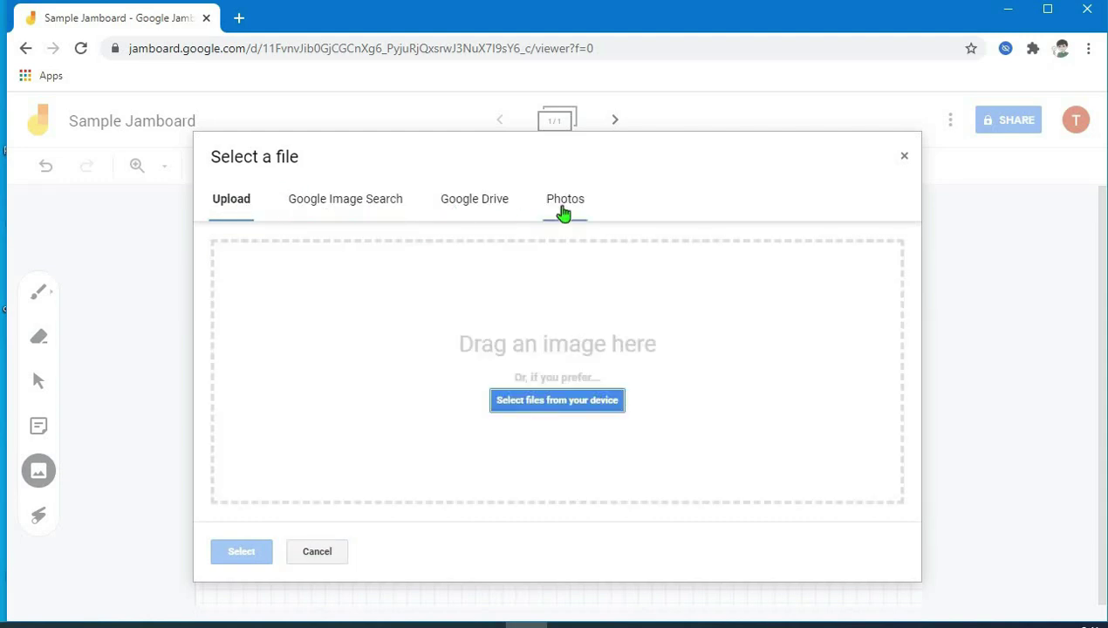
pyautogui.click(512, 402)
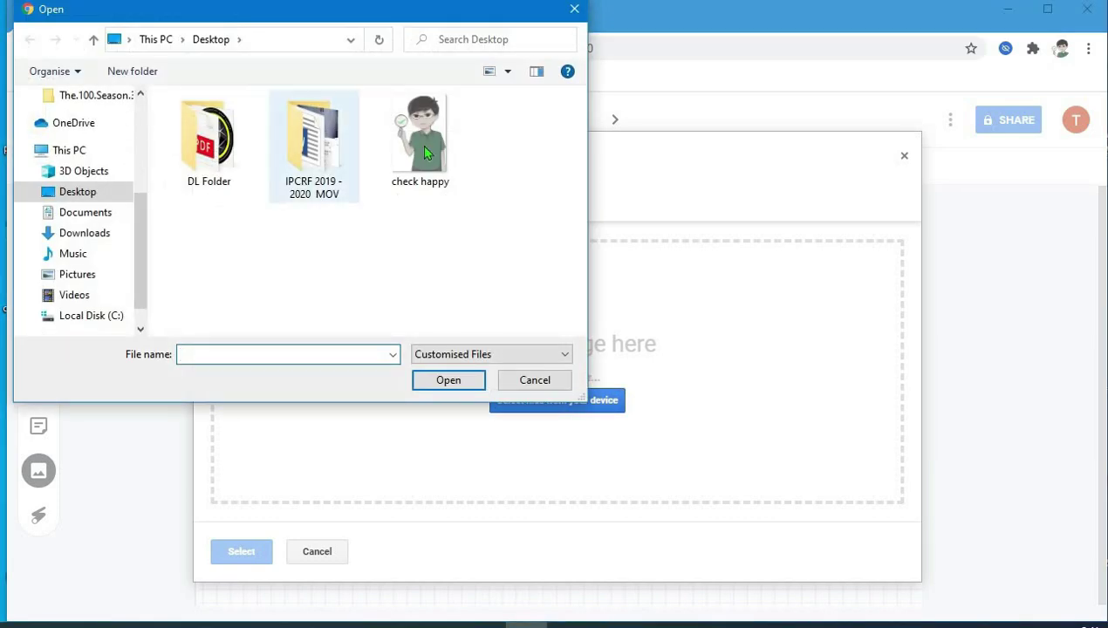
pyautogui.click(417, 150)
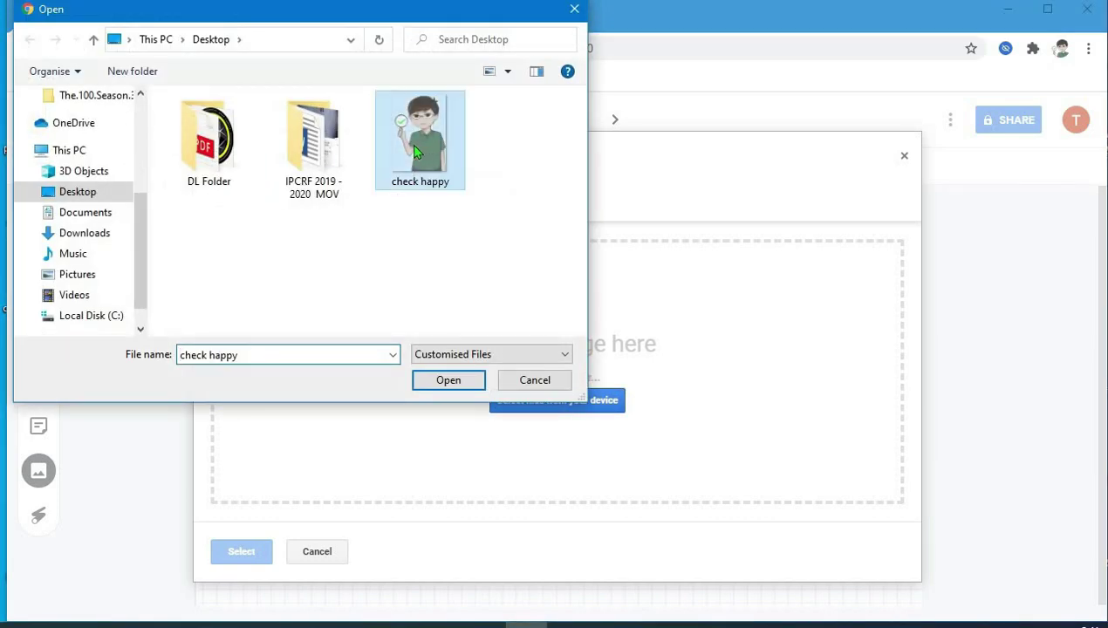
pyautogui.click(448, 379)
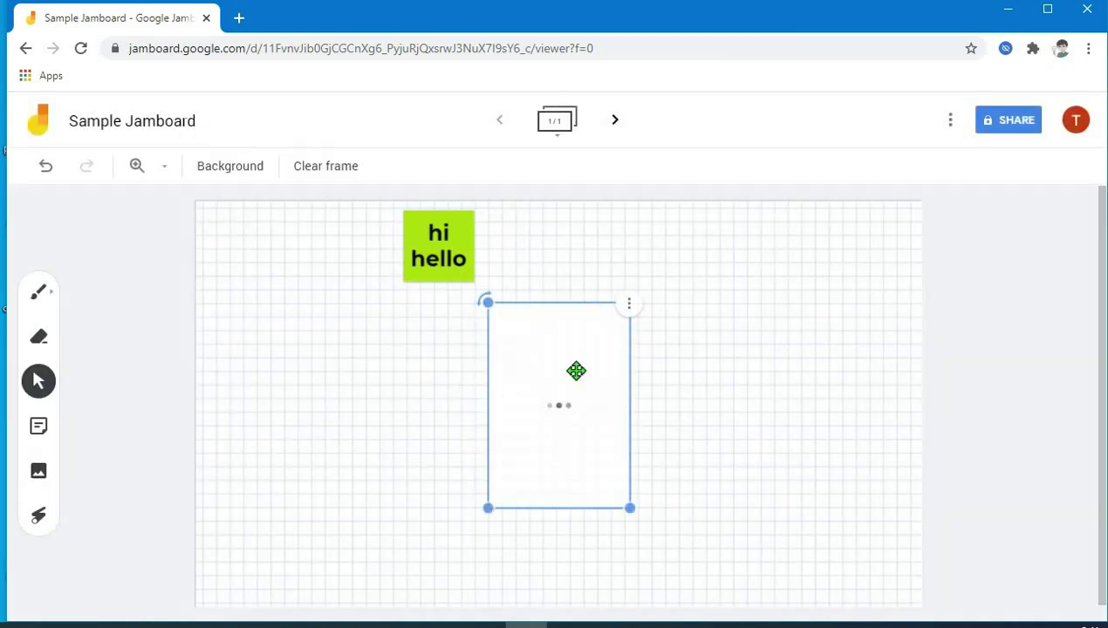
# - Move the character picture left, below the 'hi hello' note, and enlarge it
pyautogui.moveTo(574, 391); pyautogui.dragTo(351, 395)
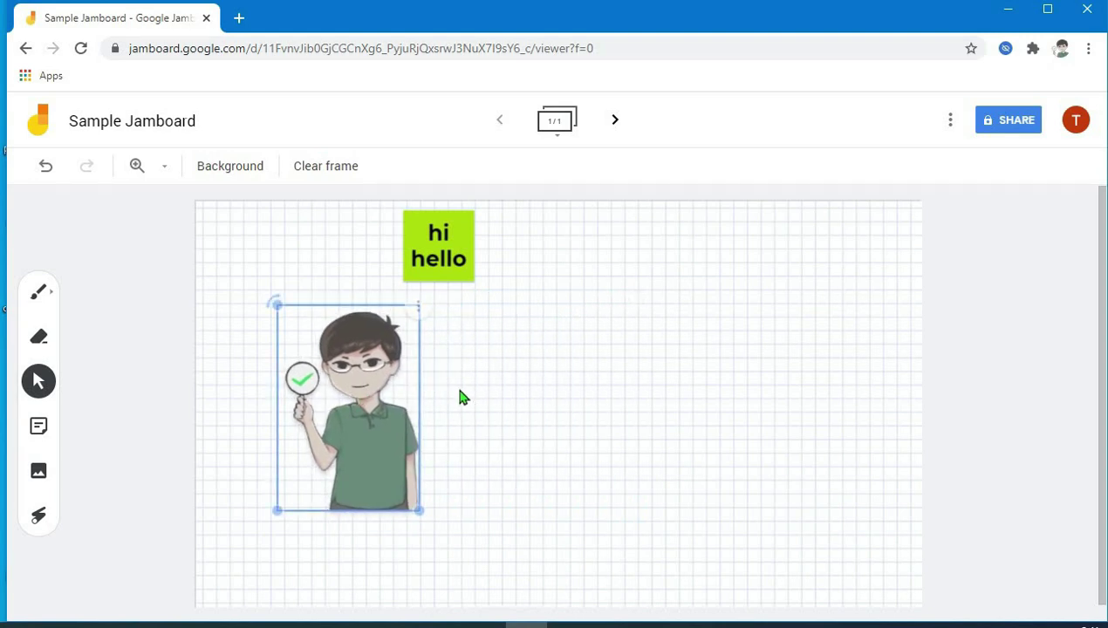
pyautogui.moveTo(391, 384); pyautogui.dragTo(371, 347)
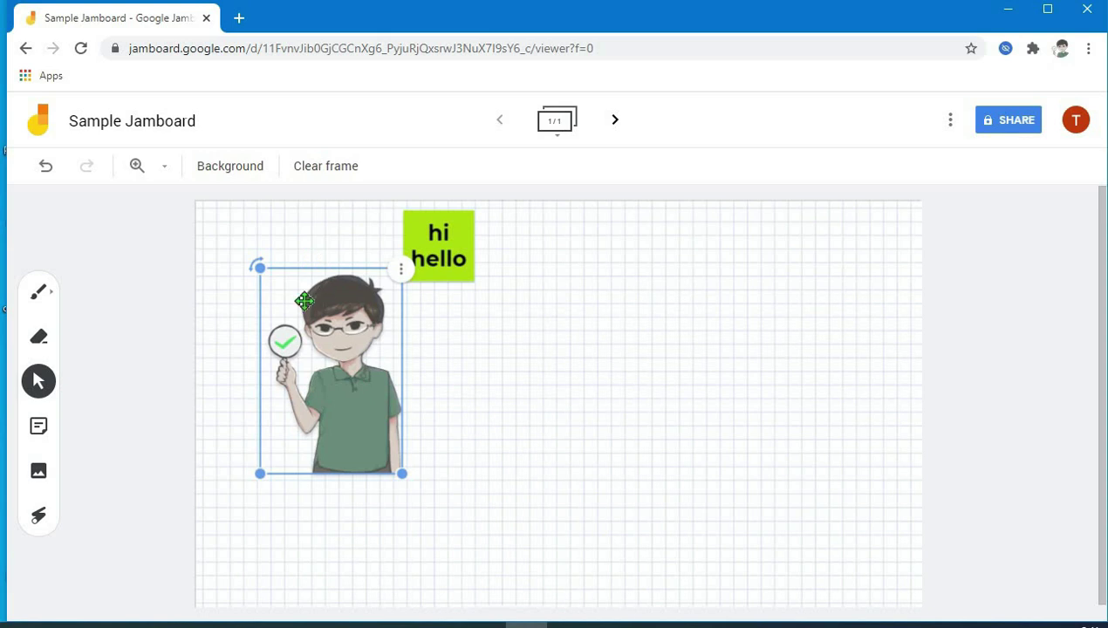
pyautogui.moveTo(258, 265); pyautogui.dragTo(263, 273)
pyautogui.moveTo(404, 475); pyautogui.dragTo(353, 415)
pyautogui.moveTo(417, 478); pyautogui.dragTo(476, 543)
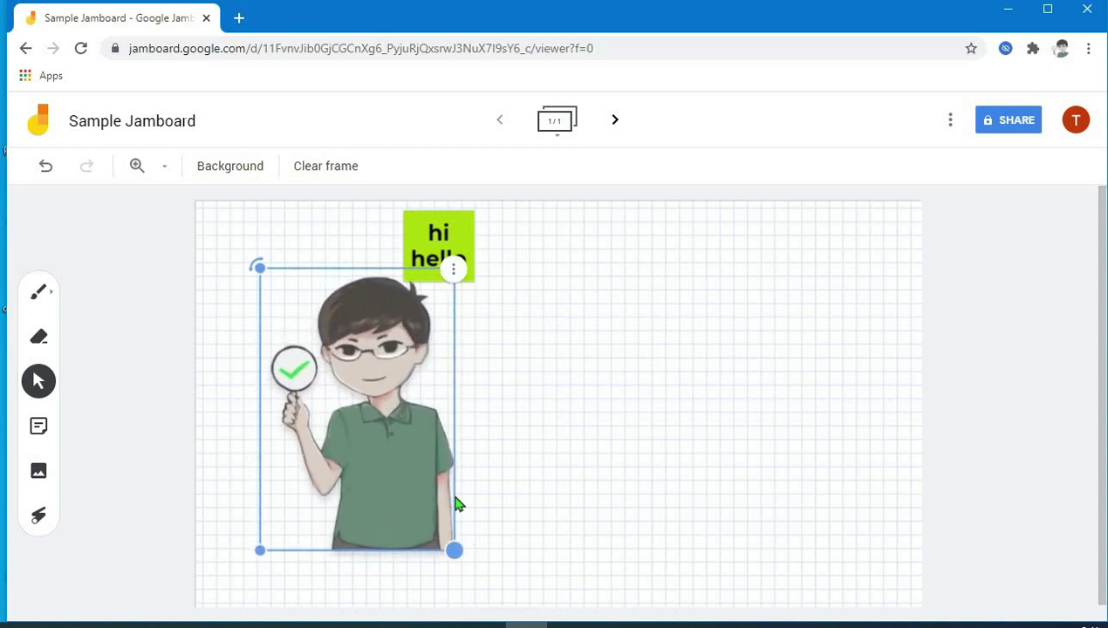
pyautogui.moveTo(370, 401); pyautogui.dragTo(337, 405)
# - Duplicate the character picture, then delete the copy
pyautogui.click(419, 276)
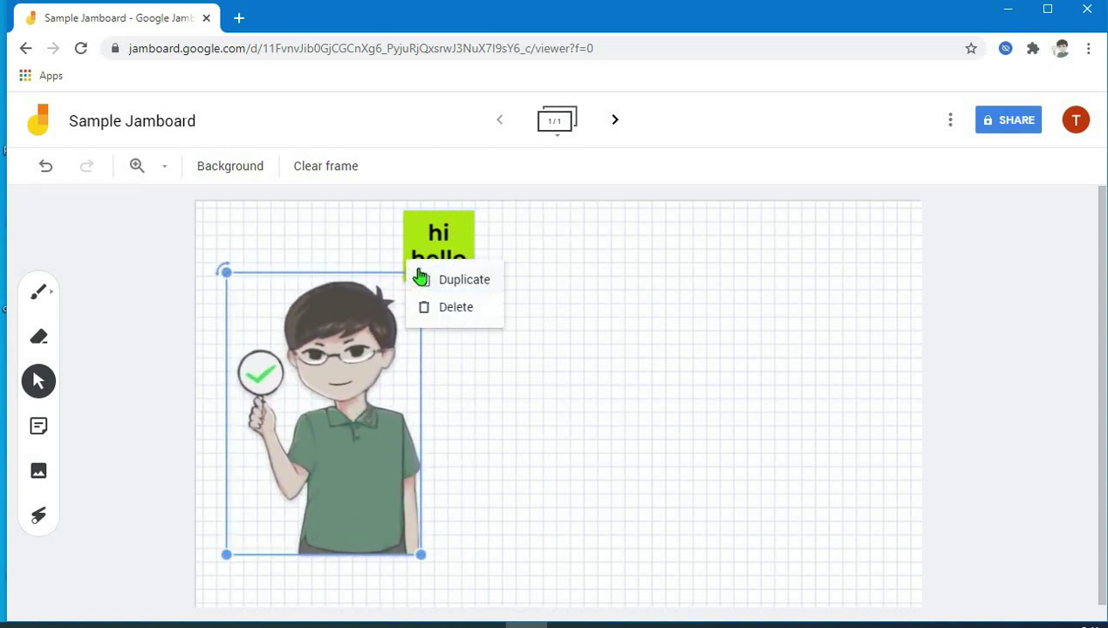
pyautogui.click(469, 282)
pyautogui.moveTo(348, 378); pyautogui.dragTo(537, 342)
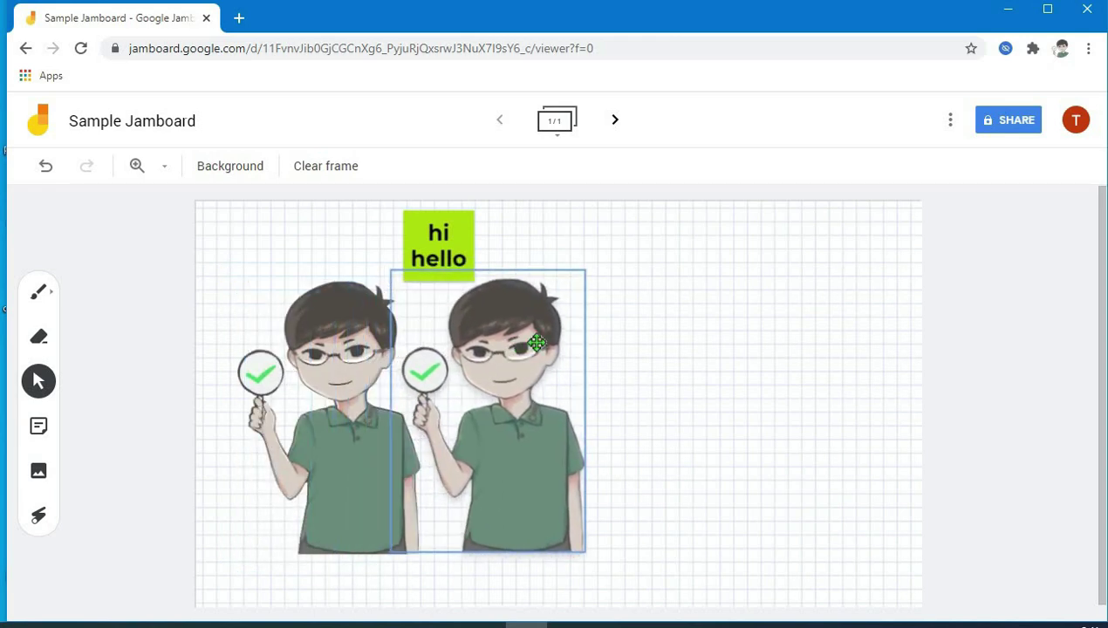
pyautogui.click(588, 276)
pyautogui.click(610, 305)
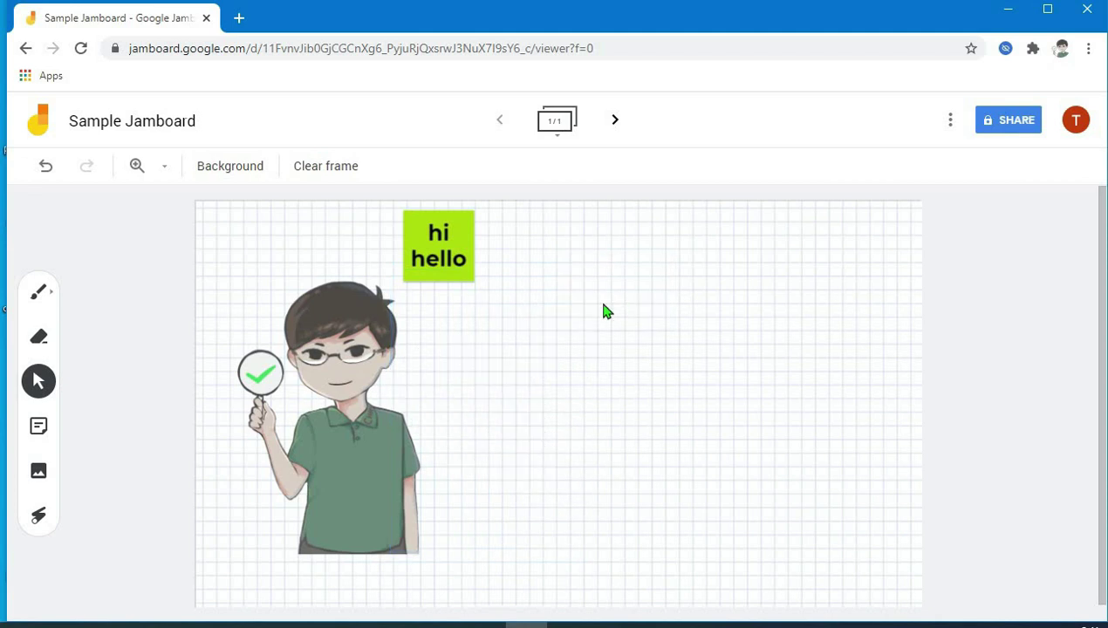
pyautogui.click(38, 472)
# - Search Google Images for 'baby' and insert the smiling baby photo beside the character
pyautogui.click(400, 201)
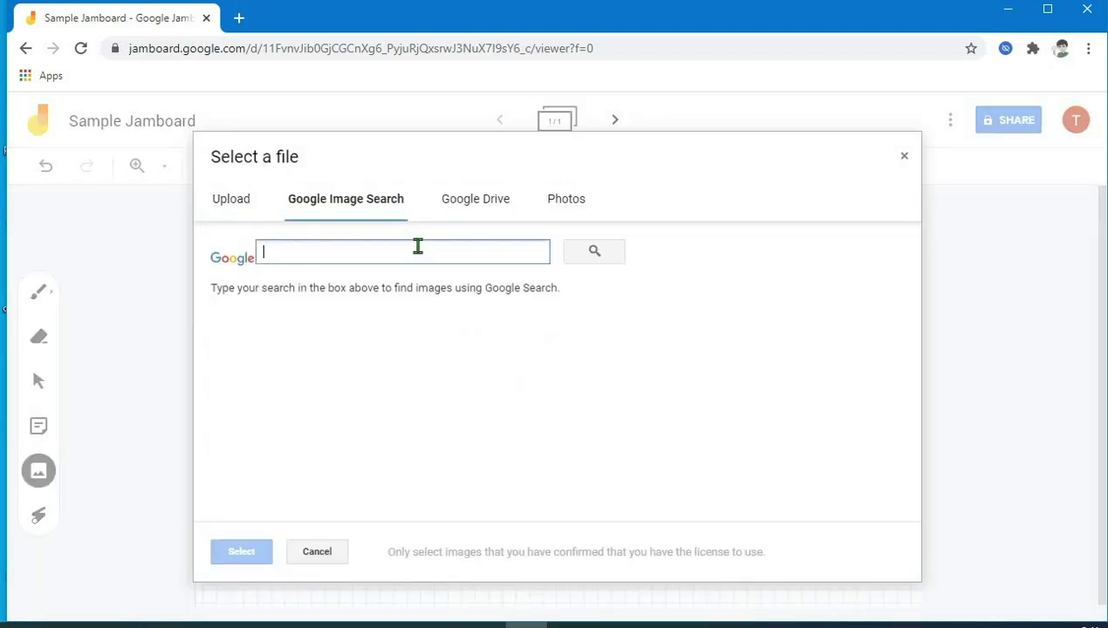
pyautogui.write('baby')
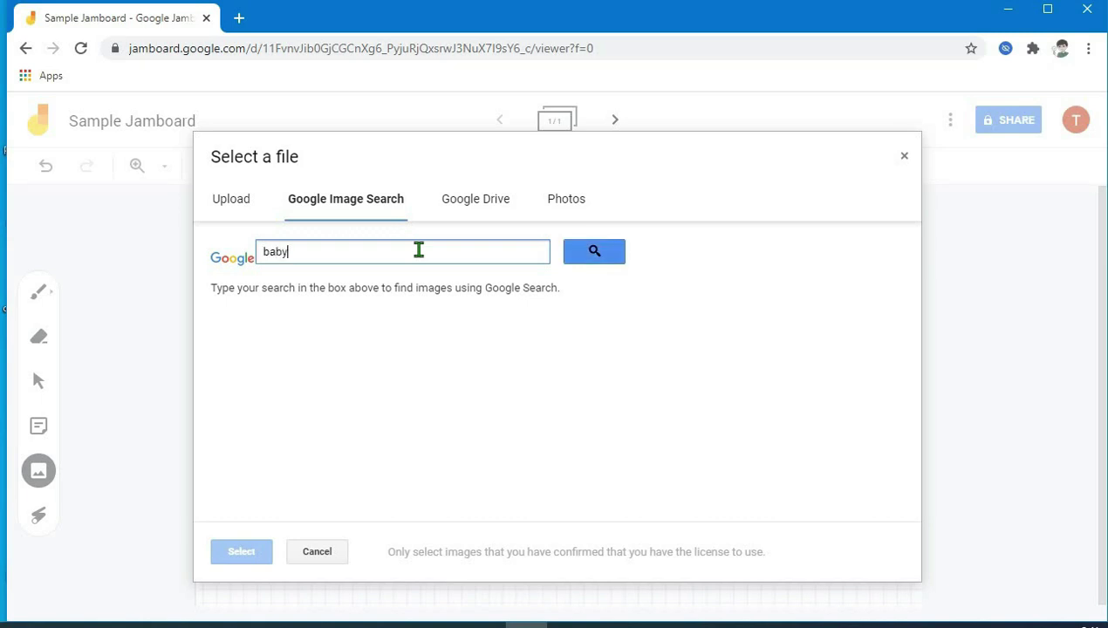
pyautogui.click(585, 252)
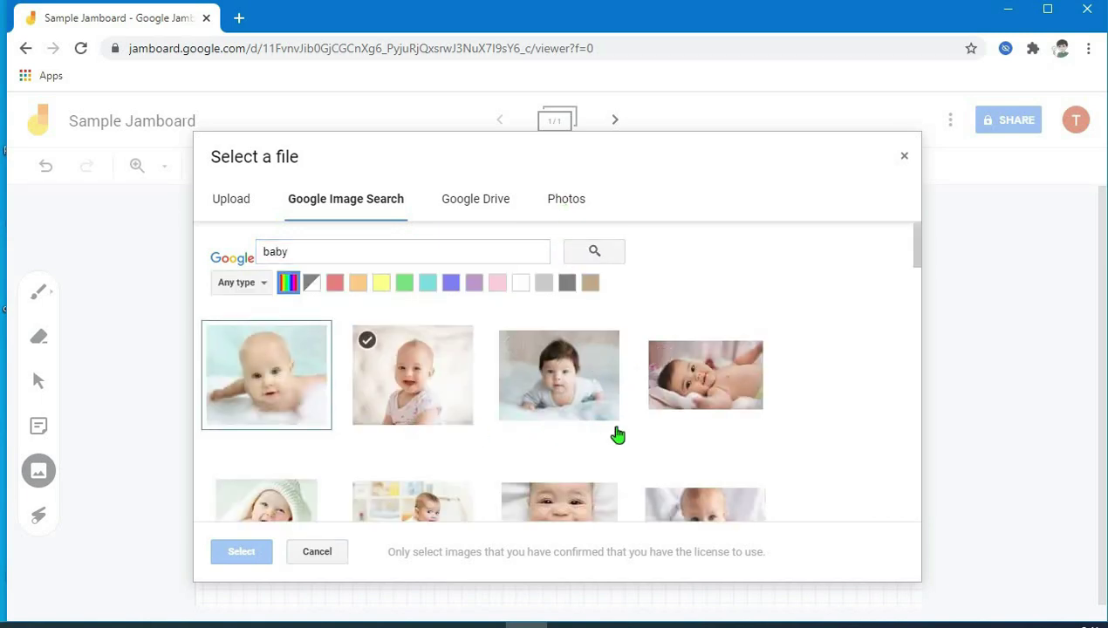
pyautogui.scroll(-1, 559, 410)
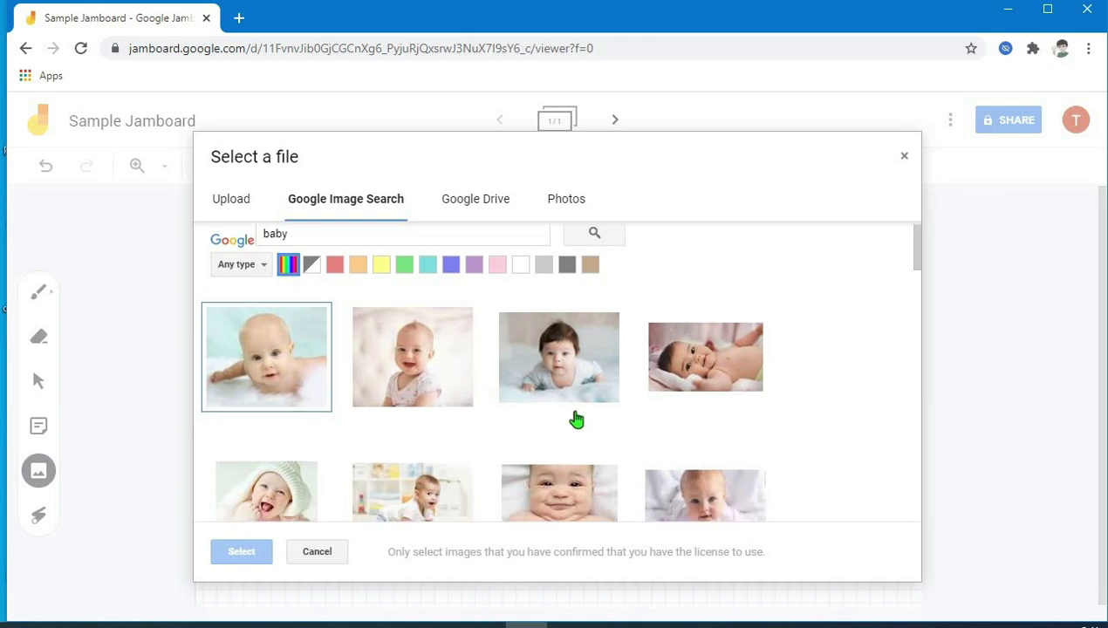
pyautogui.scroll(1, 516, 432)
pyautogui.scroll(-1, 516, 408)
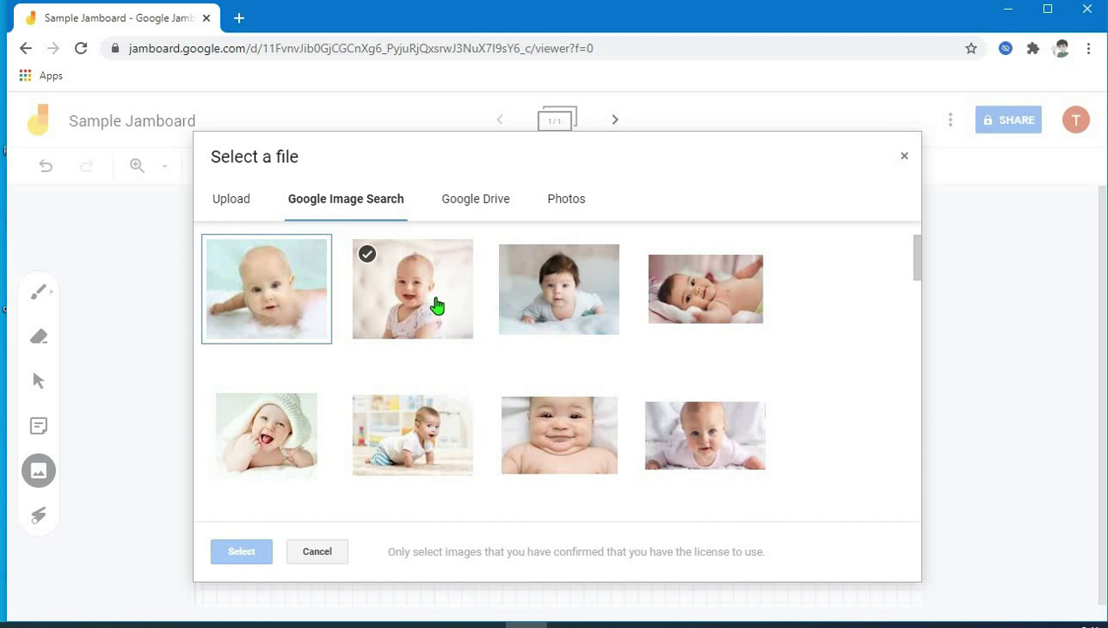
pyautogui.click(438, 311)
pyautogui.click(241, 553)
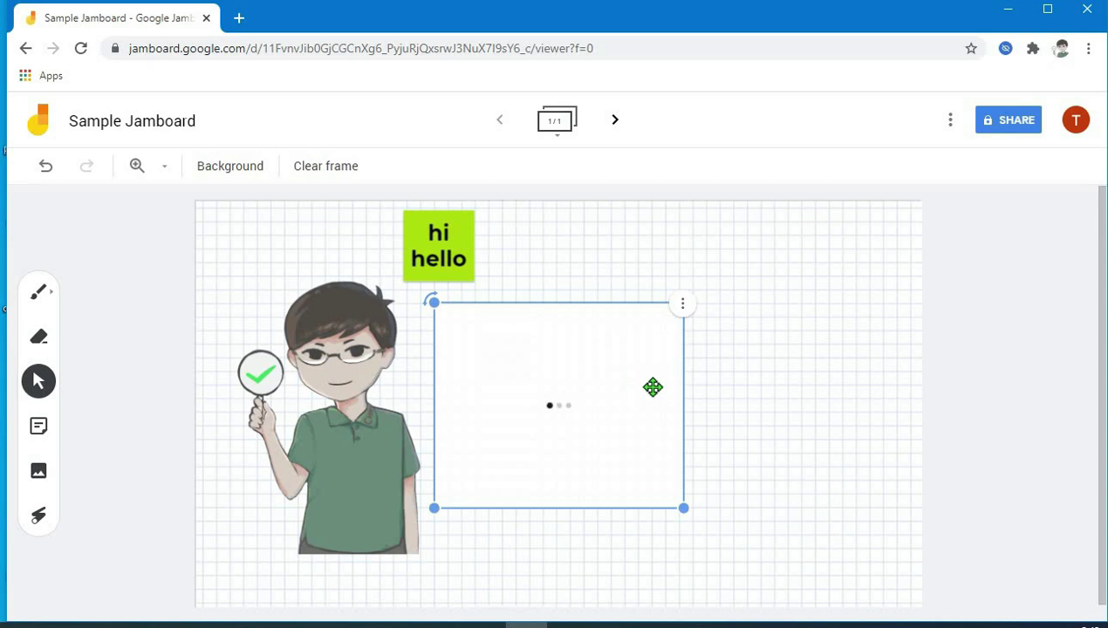
pyautogui.click(731, 324)
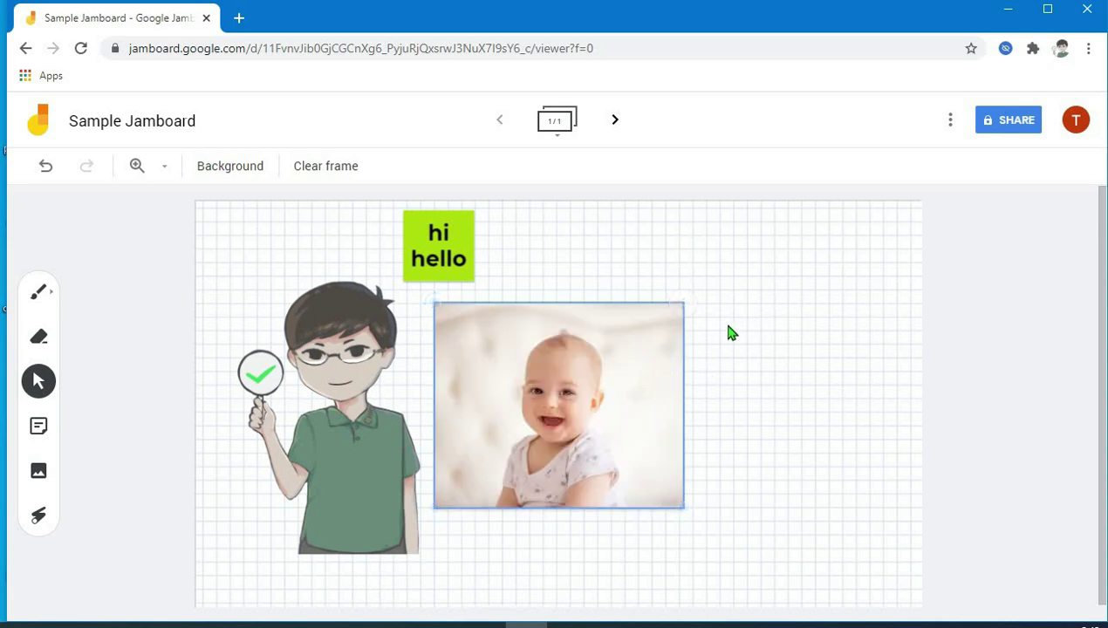
# - Straighten the baby photo, duplicate it, and delete the copy
pyautogui.click(641, 309)
pyautogui.moveTo(435, 299); pyautogui.dragTo(438, 301)
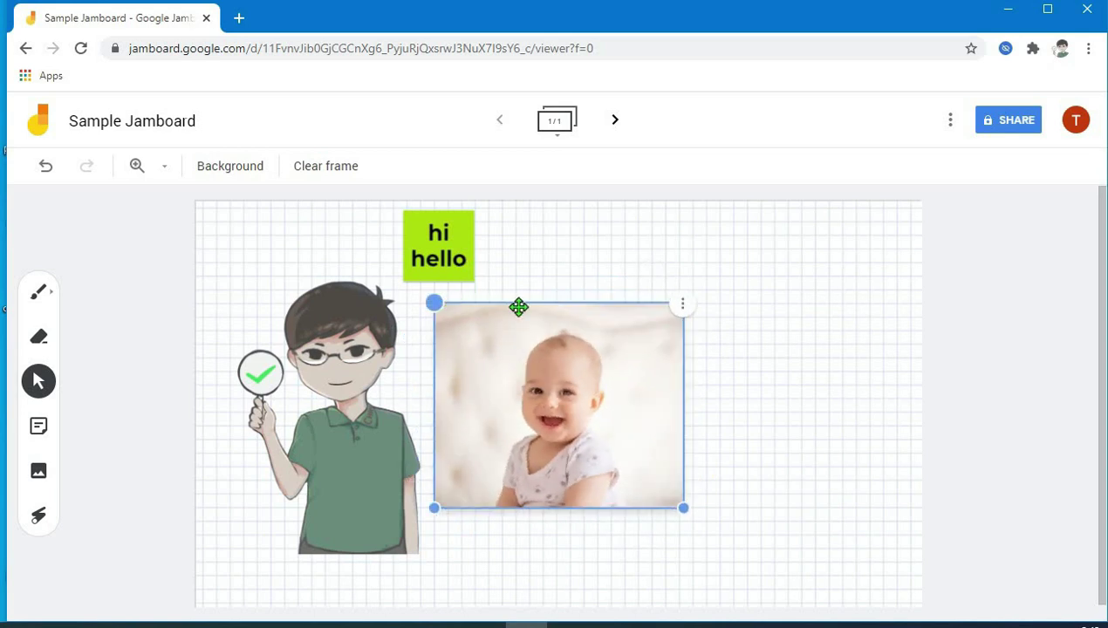
pyautogui.click(682, 304)
pyautogui.click(729, 316)
pyautogui.moveTo(643, 401); pyautogui.dragTo(794, 376)
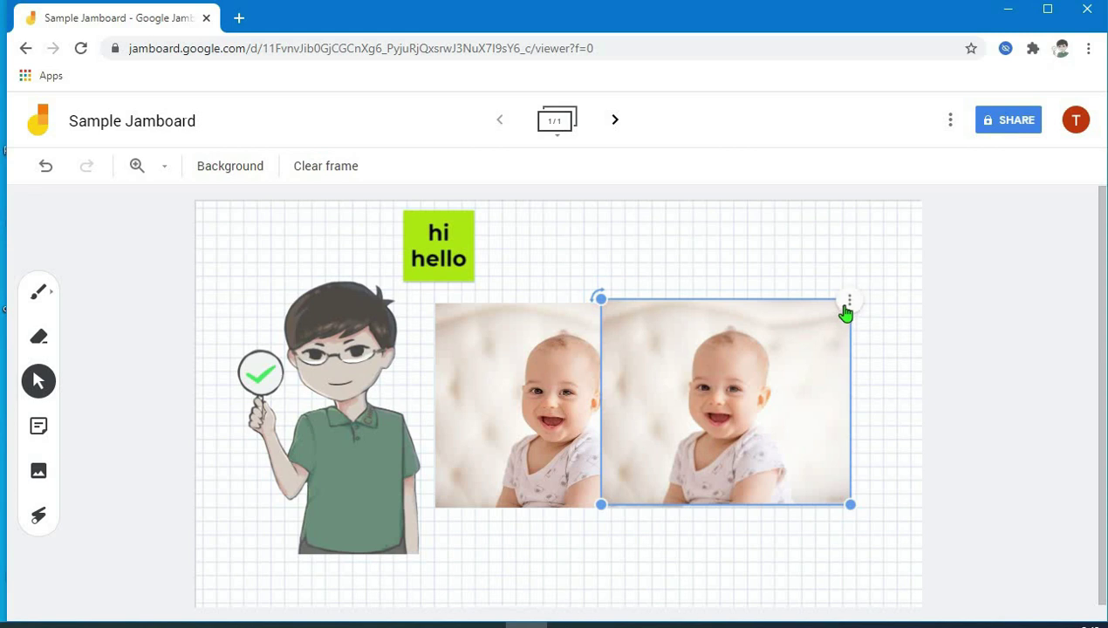
pyautogui.click(849, 301)
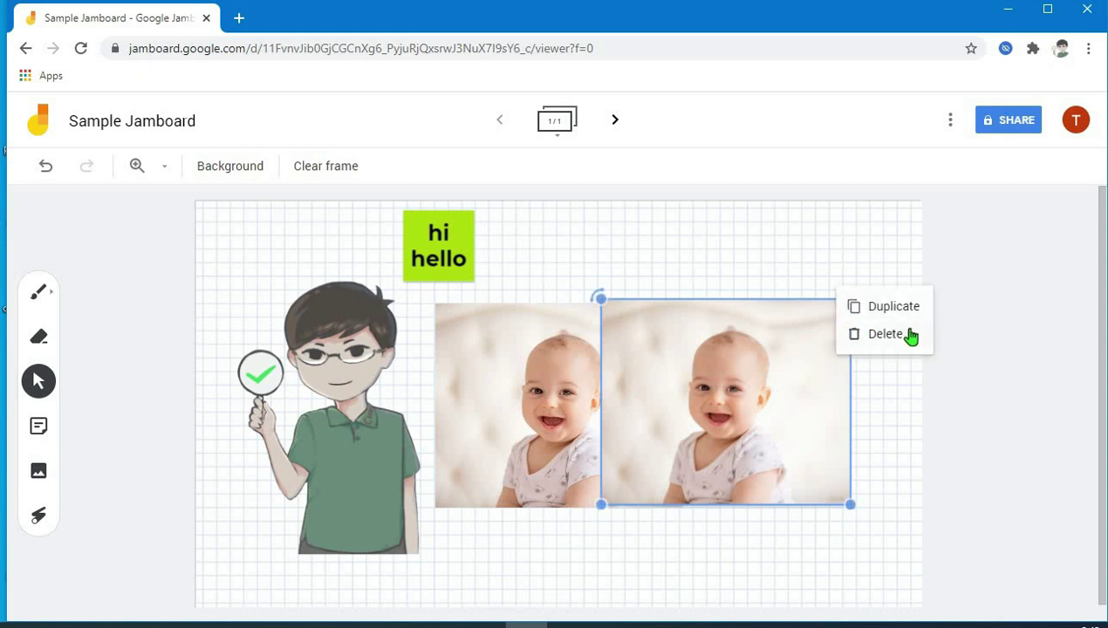
pyautogui.click(908, 333)
# - Delete and undo/redo the baby photo, then remove the extra copy so one remains
pyautogui.click(613, 423)
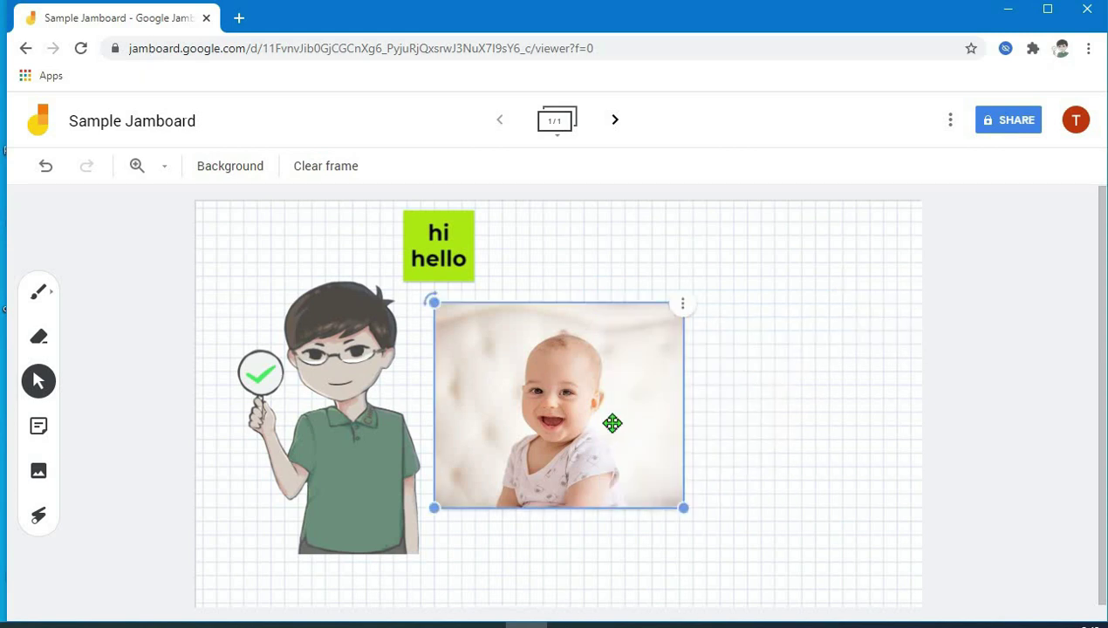
pyautogui.press('Delete')
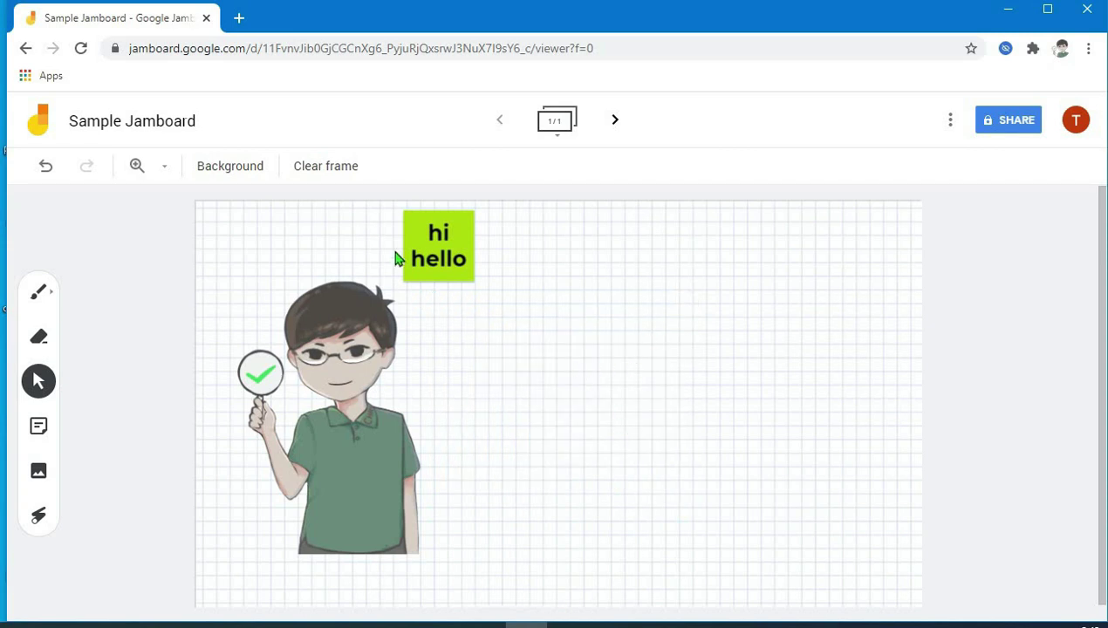
pyautogui.click(46, 166)
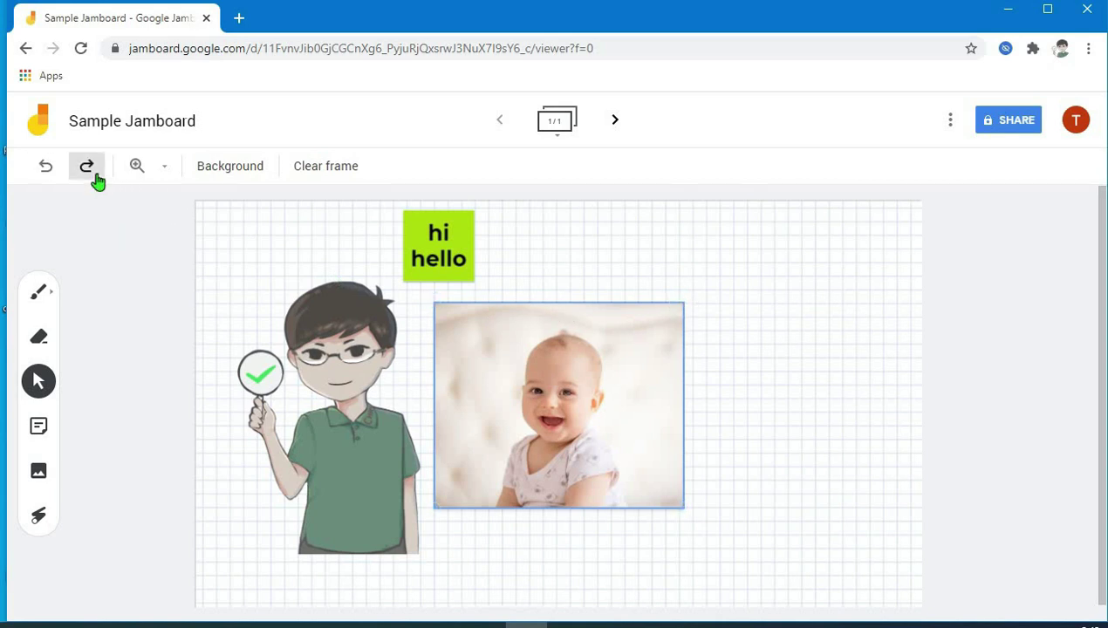
pyautogui.click(88, 174)
pyautogui.click(42, 169)
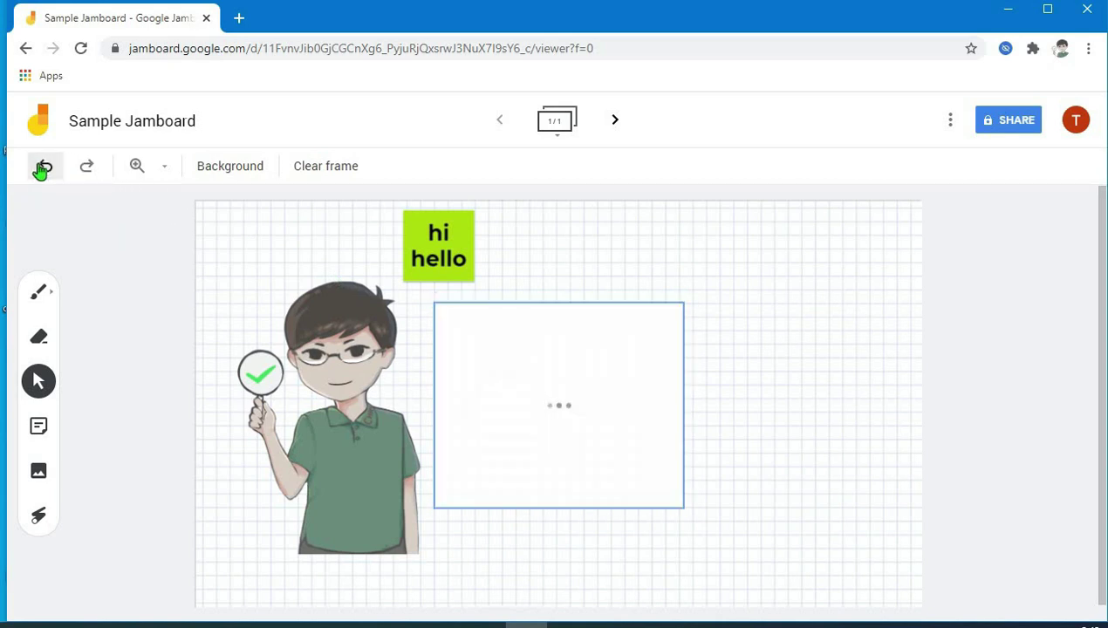
pyautogui.click(42, 169)
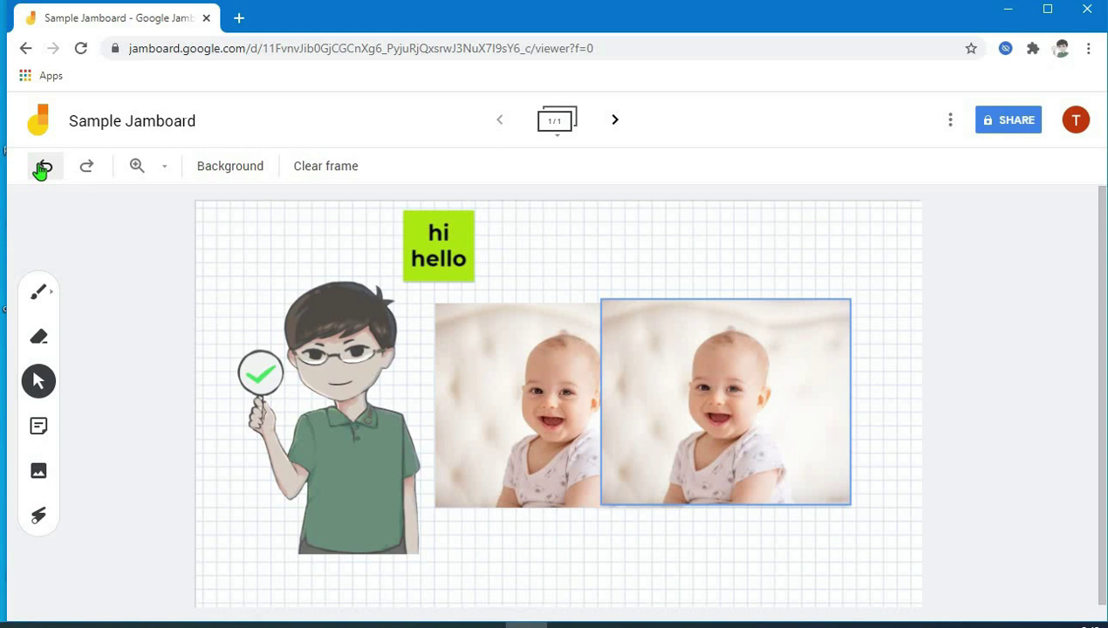
pyautogui.click(660, 354)
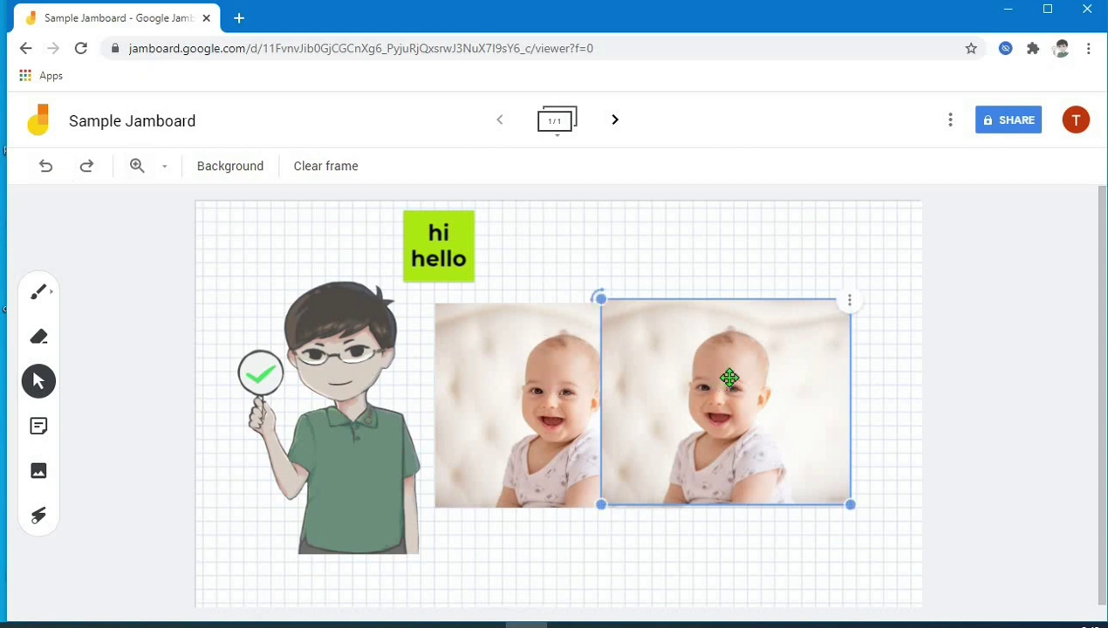
pyautogui.press('Delete')
pyautogui.click(591, 392)
pyautogui.click(93, 518)
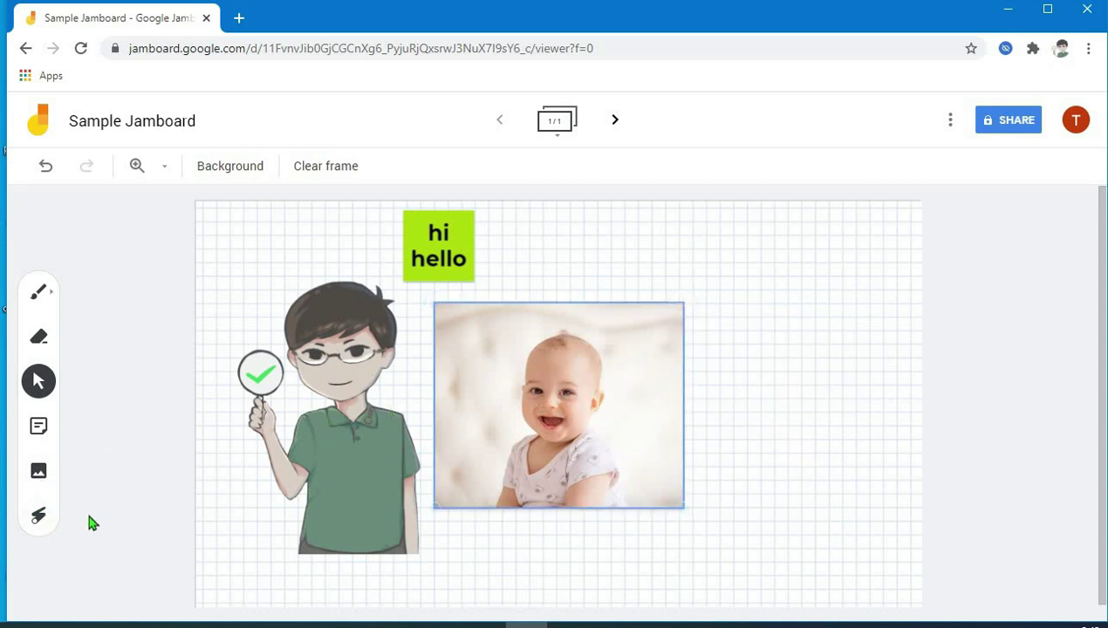
# - Use the laser pointer to trace over the baby's head, the boy and the hello sticker
pyautogui.click(40, 520)
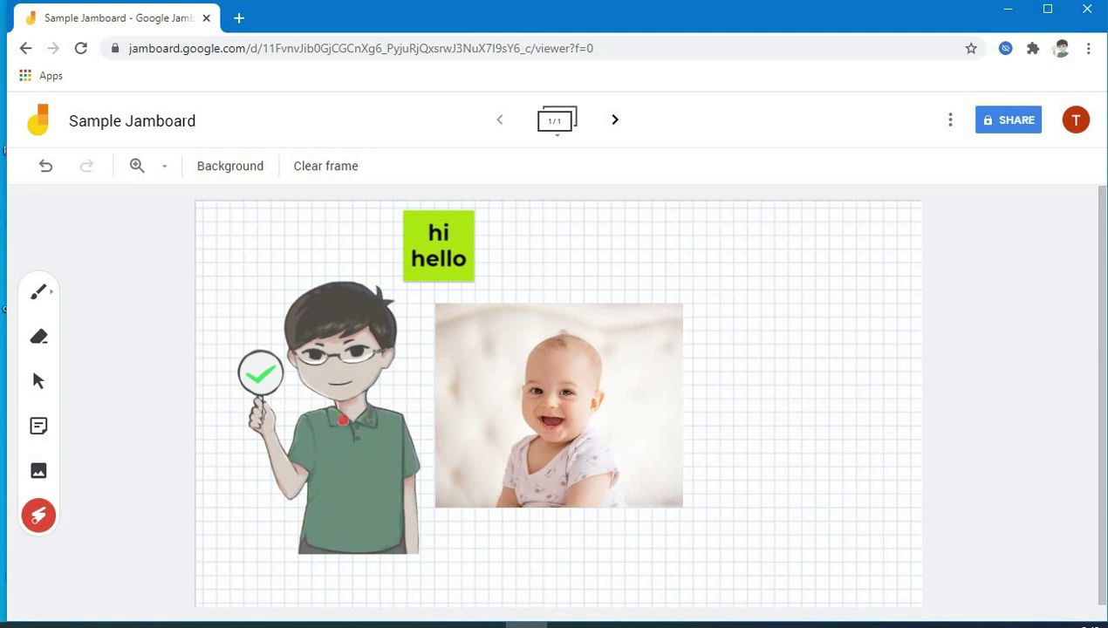
pyautogui.moveTo(498, 460)
pyautogui.mouseDown()
pyautogui.moveTo(653, 344)
pyautogui.moveTo(501, 319)
pyautogui.moveTo(468, 388)
pyautogui.moveTo(545, 452)
pyautogui.mouseUp()
pyautogui.moveTo(648, 384)
pyautogui.mouseDown()
pyautogui.moveTo(495, 338)
pyautogui.moveTo(492, 445)
pyautogui.moveTo(519, 438)
pyautogui.moveTo(559, 458)
pyautogui.mouseUp()
pyautogui.moveTo(215, 453)
pyautogui.mouseDown()
pyautogui.moveTo(414, 339)
pyautogui.moveTo(290, 267)
pyautogui.moveTo(236, 452)
pyautogui.mouseUp()
pyautogui.moveTo(399, 291)
pyautogui.mouseDown()
pyautogui.moveTo(453, 284)
pyautogui.moveTo(411, 300)
pyautogui.moveTo(515, 297)
pyautogui.mouseUp()
pyautogui.moveTo(651, 418)
pyautogui.mouseDown()
pyautogui.moveTo(815, 418)
pyautogui.moveTo(705, 470)
pyautogui.moveTo(374, 471)
pyautogui.mouseUp()
pyautogui.click(38, 515)
# - Add blank frames and duplicate the first and drawing frames in the frame bar
pyautogui.click(558, 122)
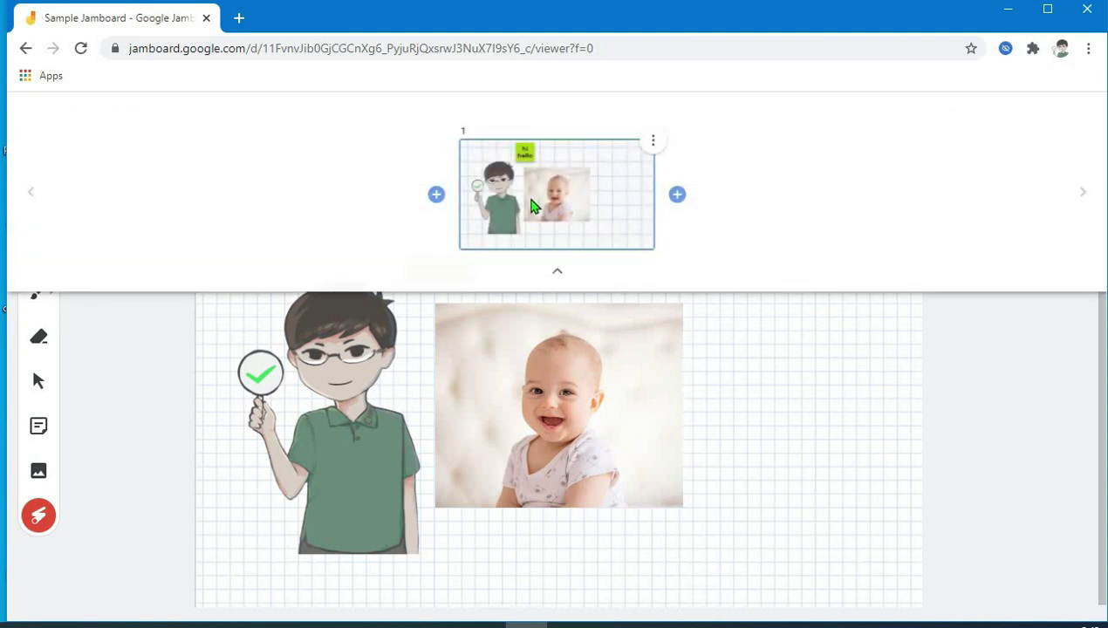
pyautogui.click(678, 196)
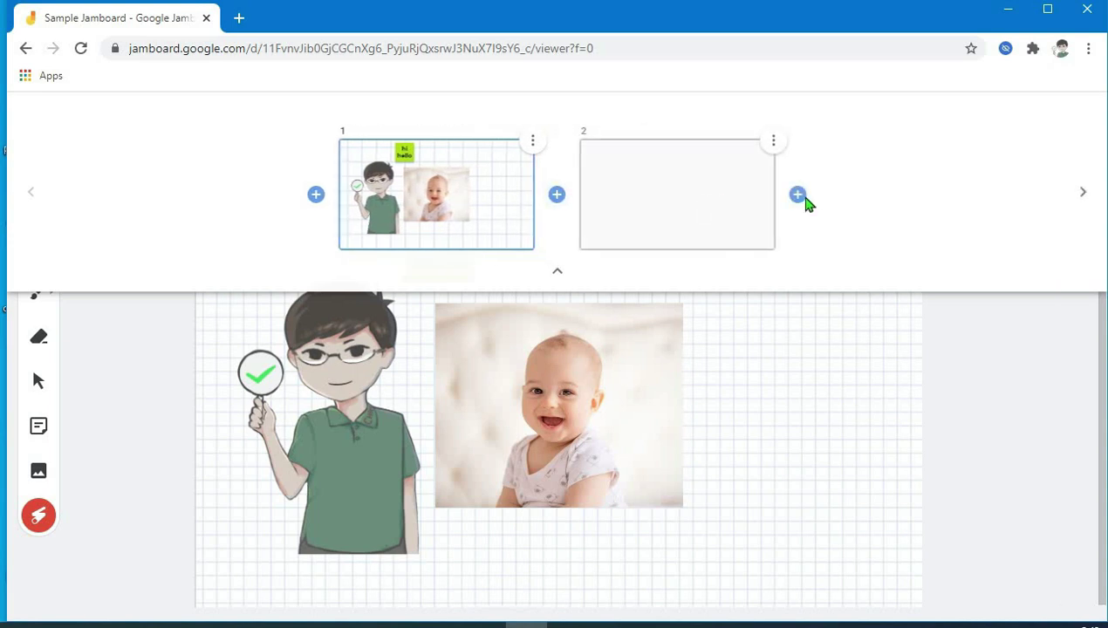
pyautogui.click(557, 199)
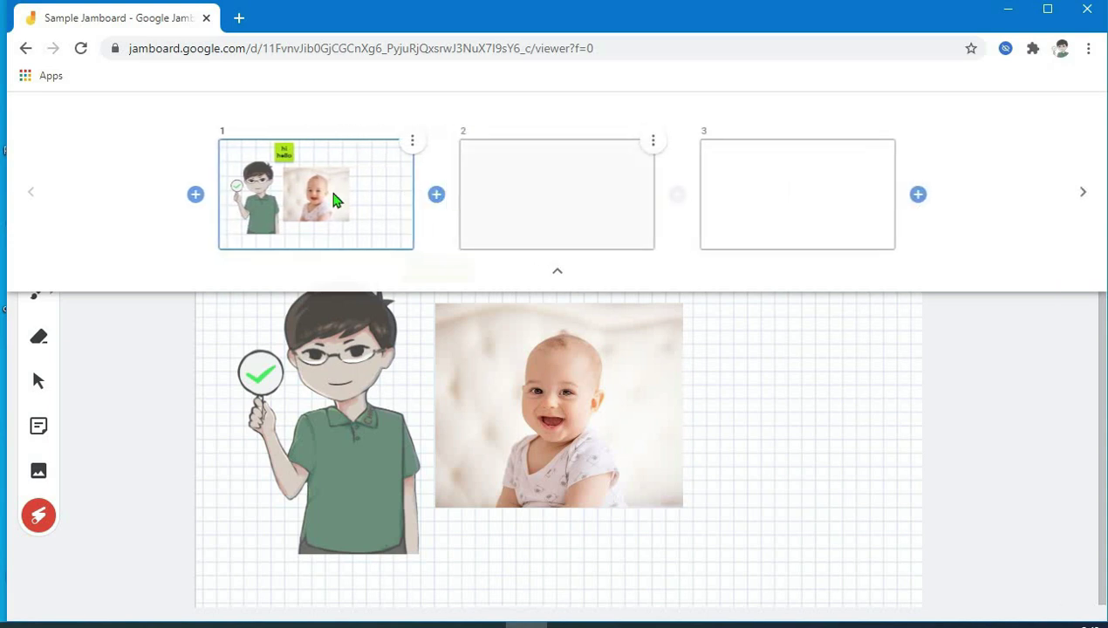
pyautogui.click(196, 195)
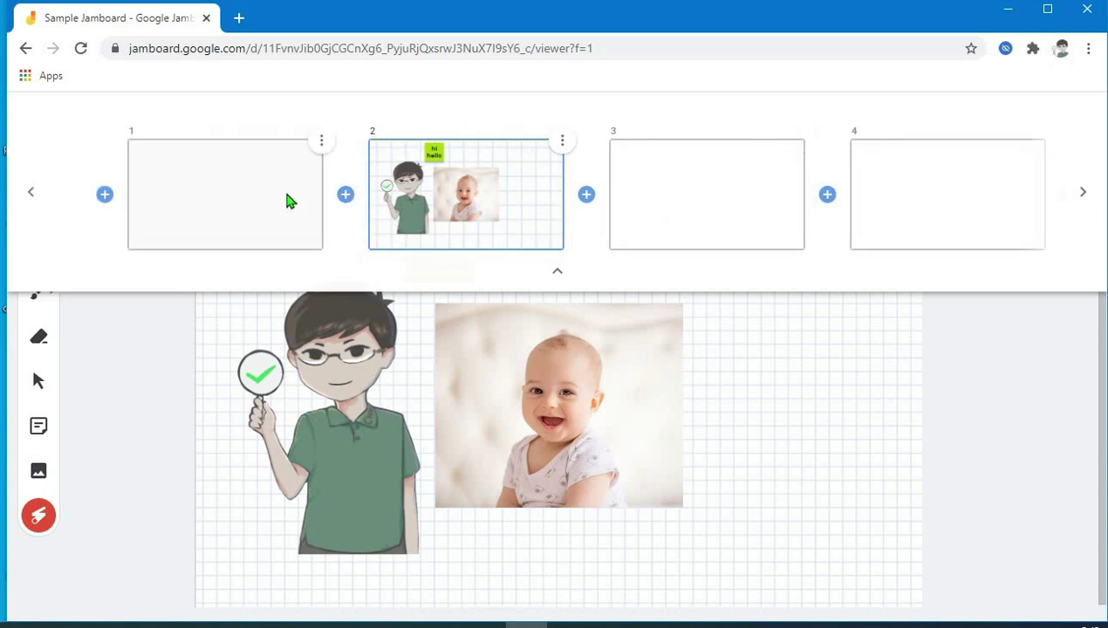
pyautogui.click(321, 141)
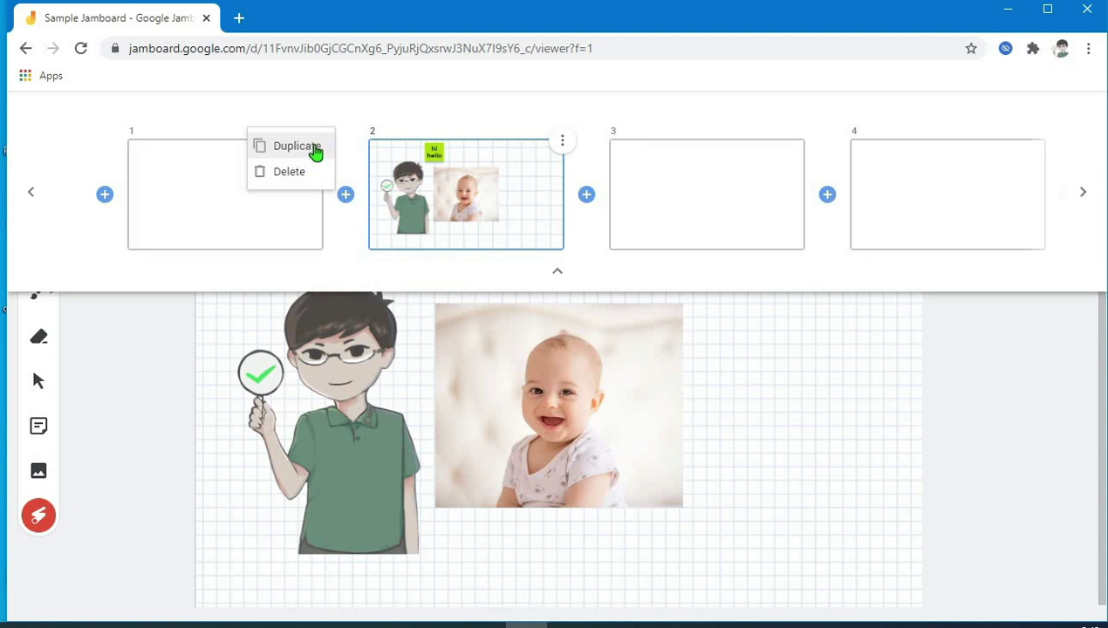
pyautogui.click(316, 152)
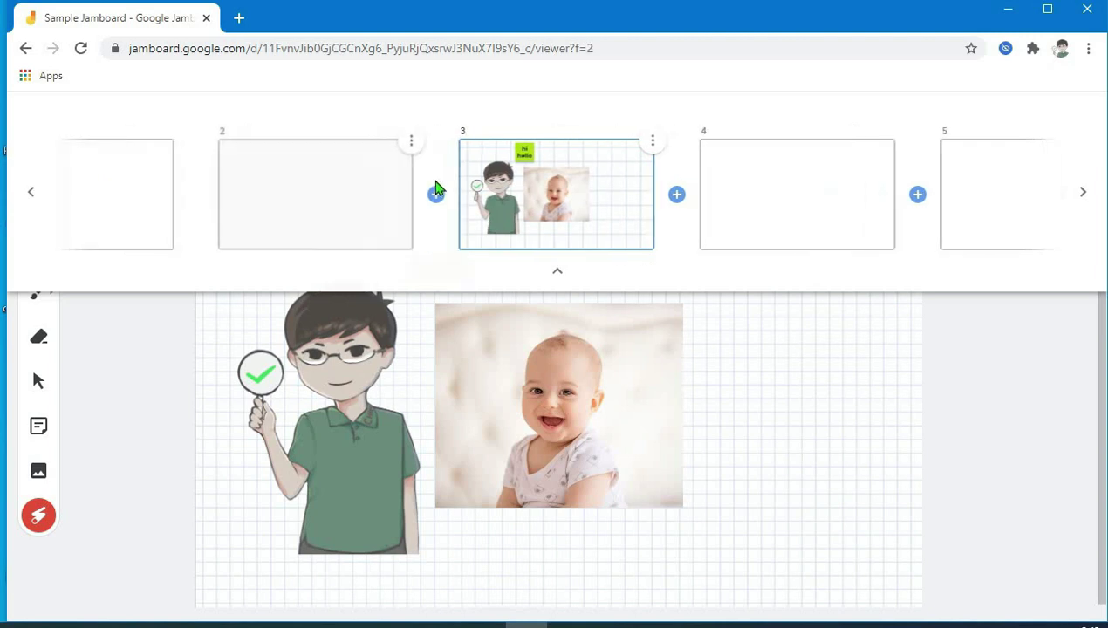
pyautogui.click(654, 142)
pyautogui.click(650, 155)
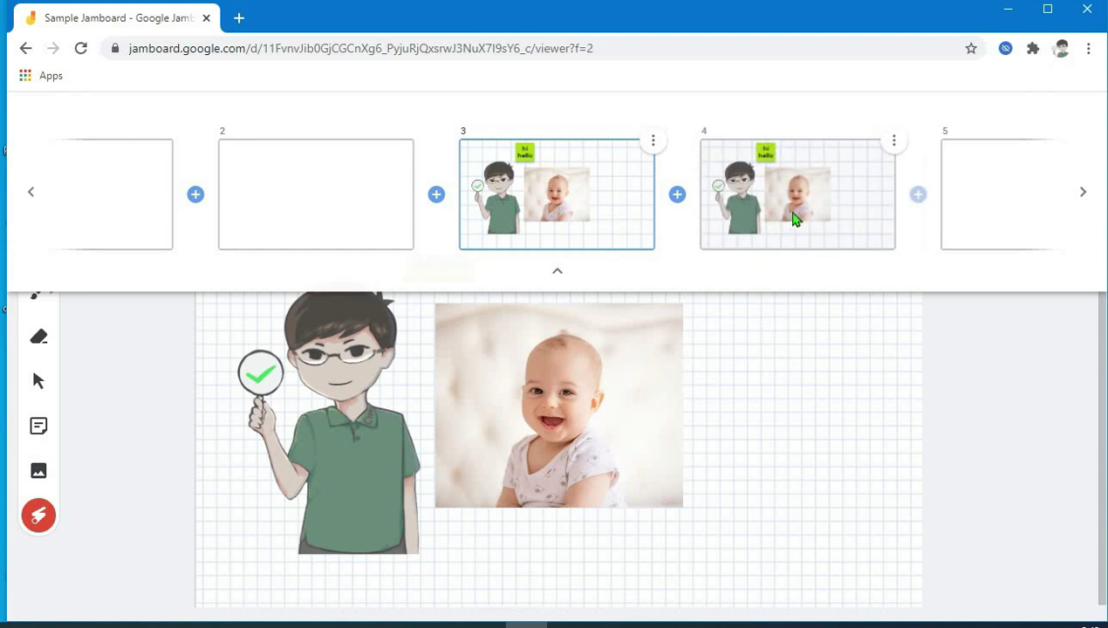
# - Delete the extra frames, leaving blank frames 1 and 3 around the picture frame
pyautogui.click(412, 141)
pyautogui.click(381, 172)
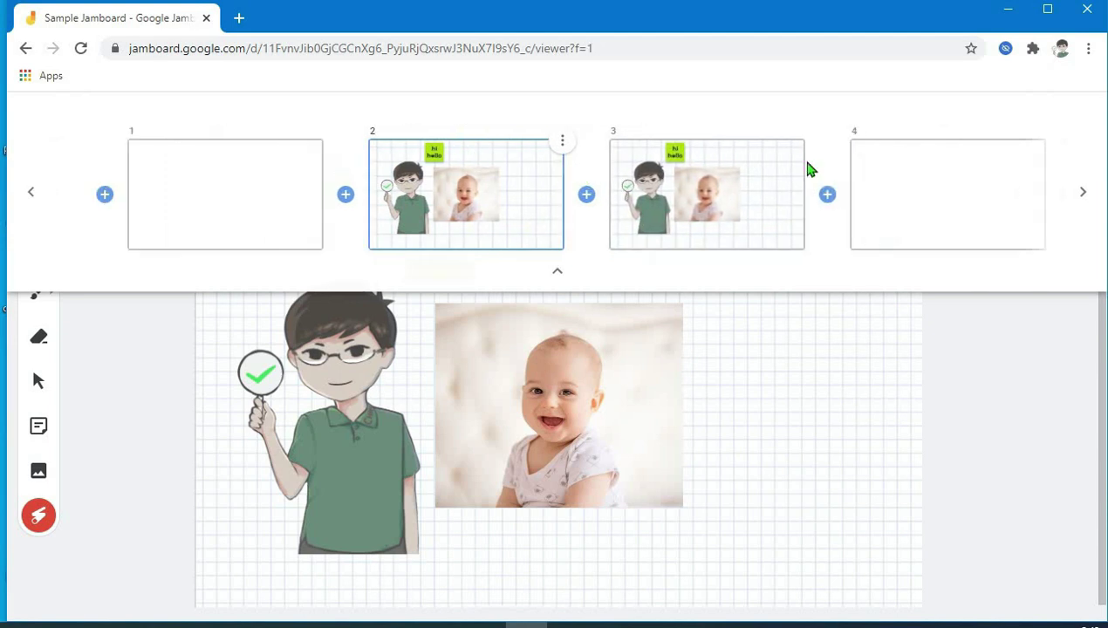
pyautogui.click(1043, 141)
pyautogui.click(1034, 172)
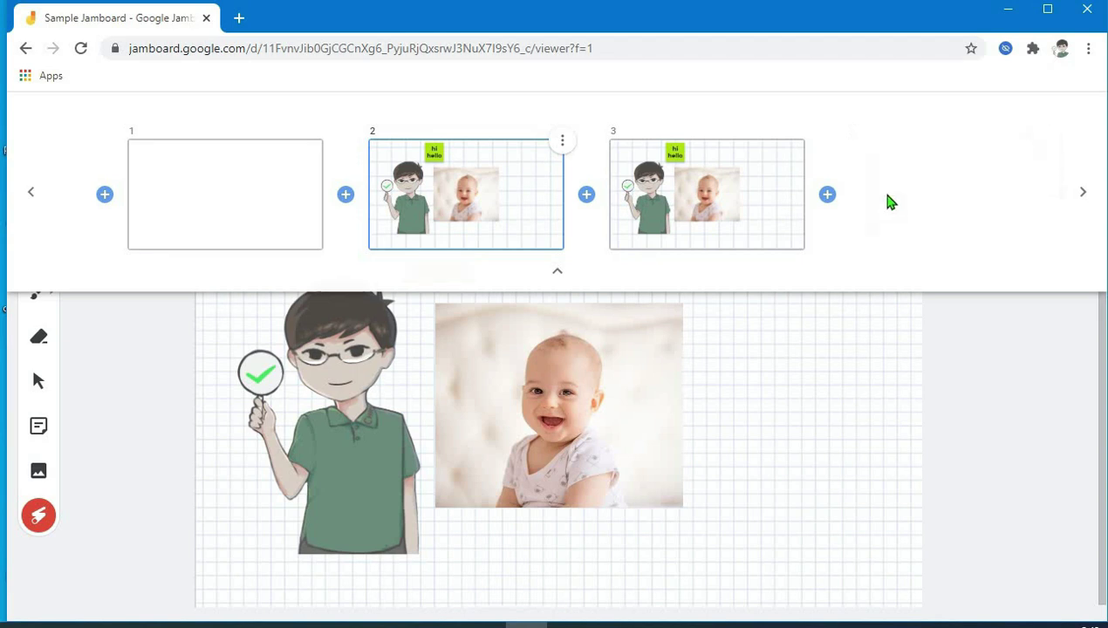
pyautogui.click(803, 141)
pyautogui.click(788, 172)
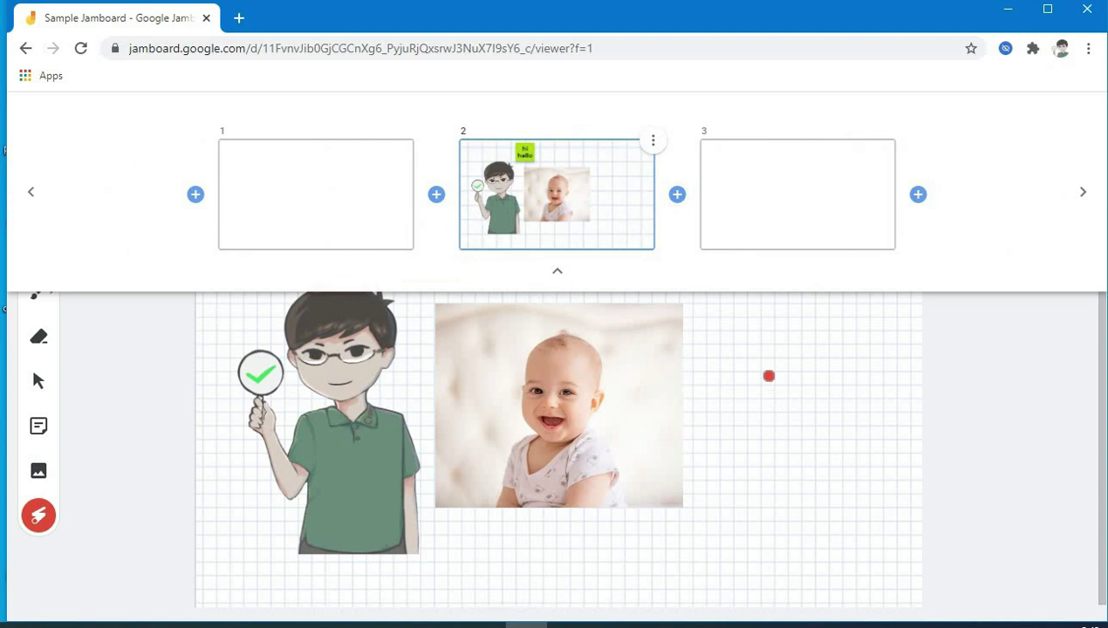
pyautogui.click(560, 274)
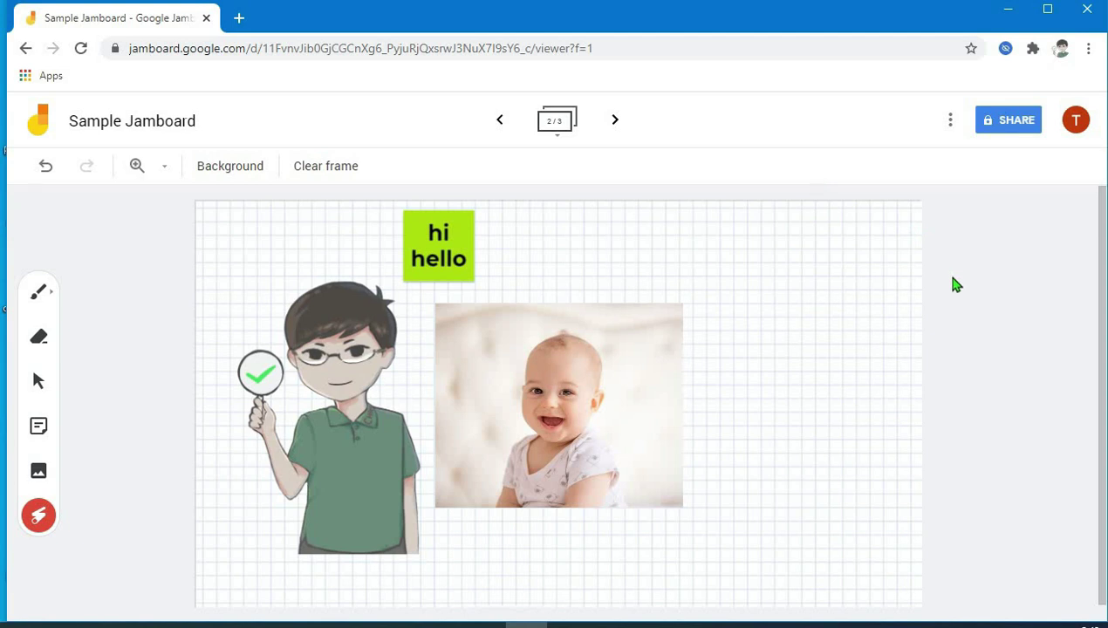
# - Rename the jam 'Chin Jamboard' through the More Actions menu
pyautogui.click(951, 122)
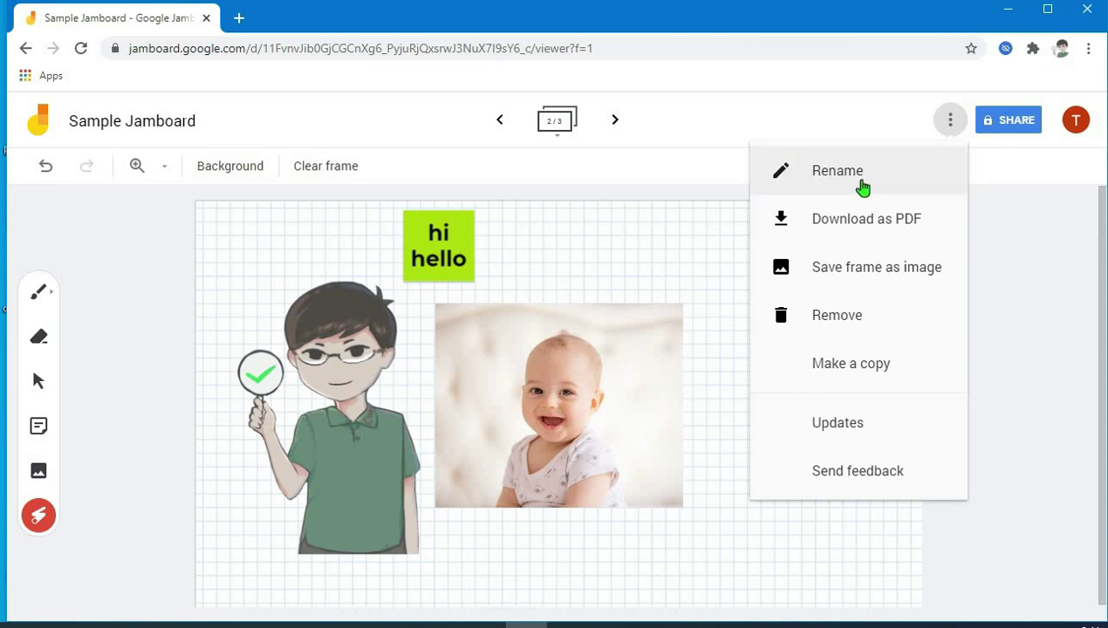
pyautogui.click(862, 185)
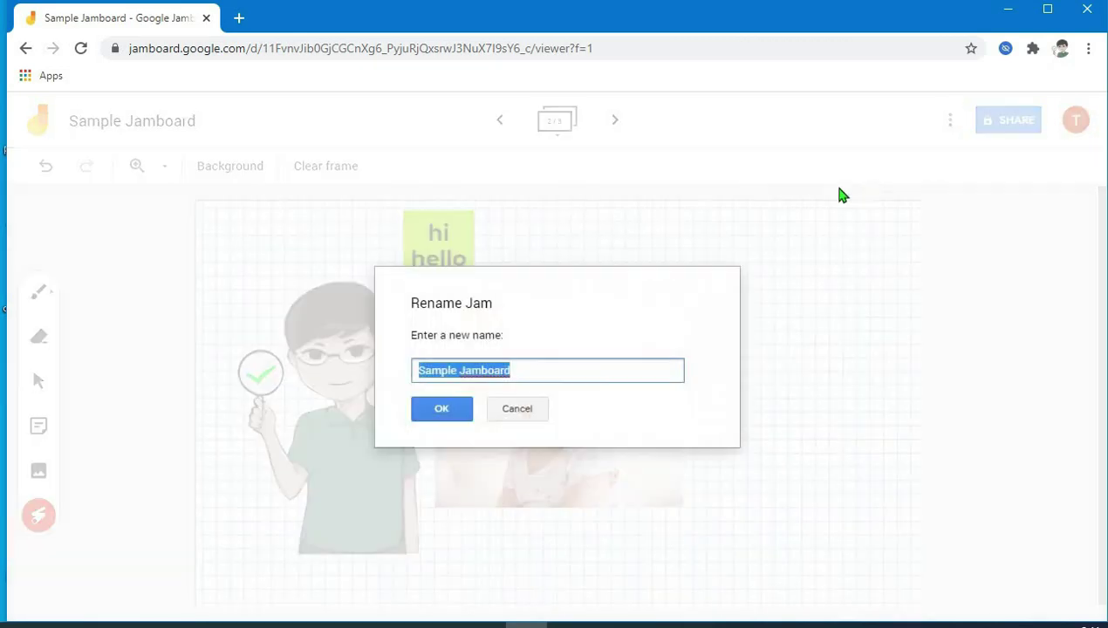
pyautogui.click(520, 367)
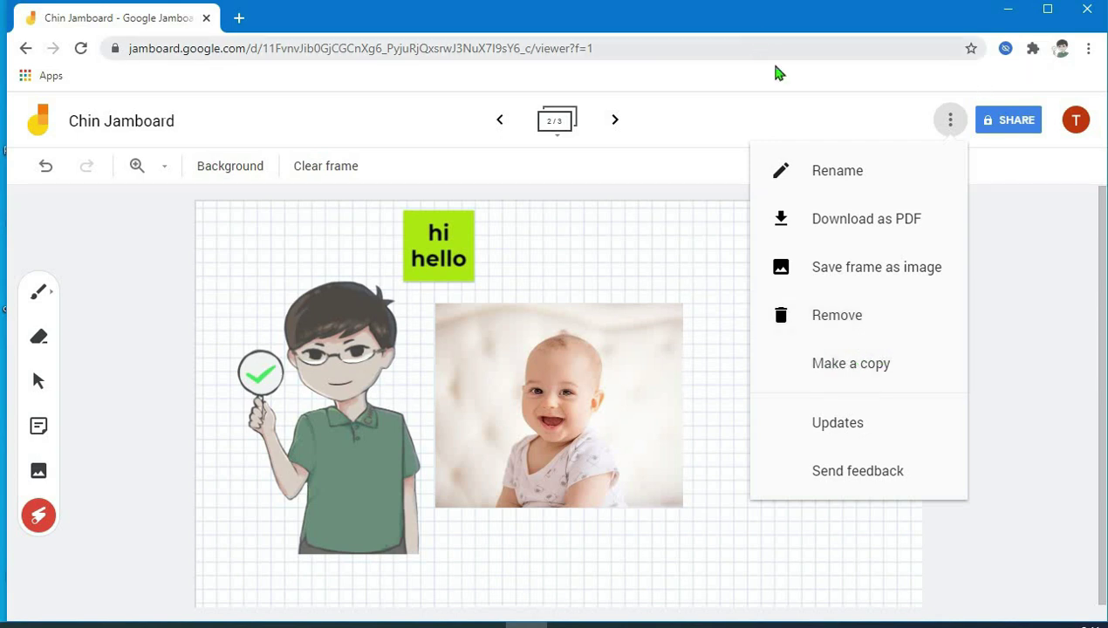
pyautogui.click(845, 111)
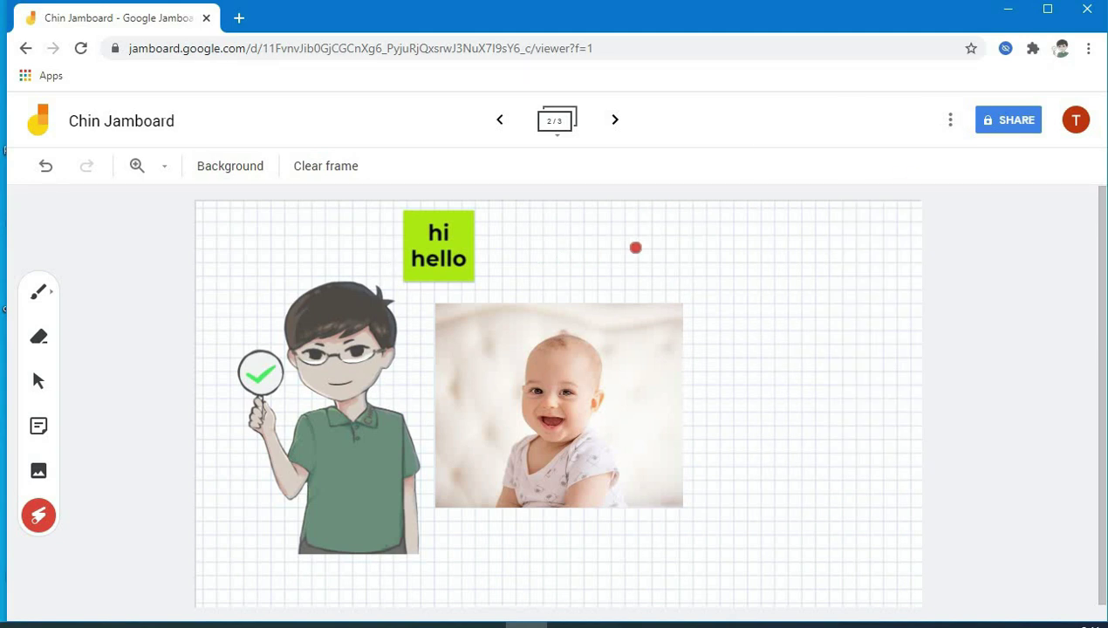
# - Share the jam so anyone with the link has Editor access
pyautogui.click(1008, 122)
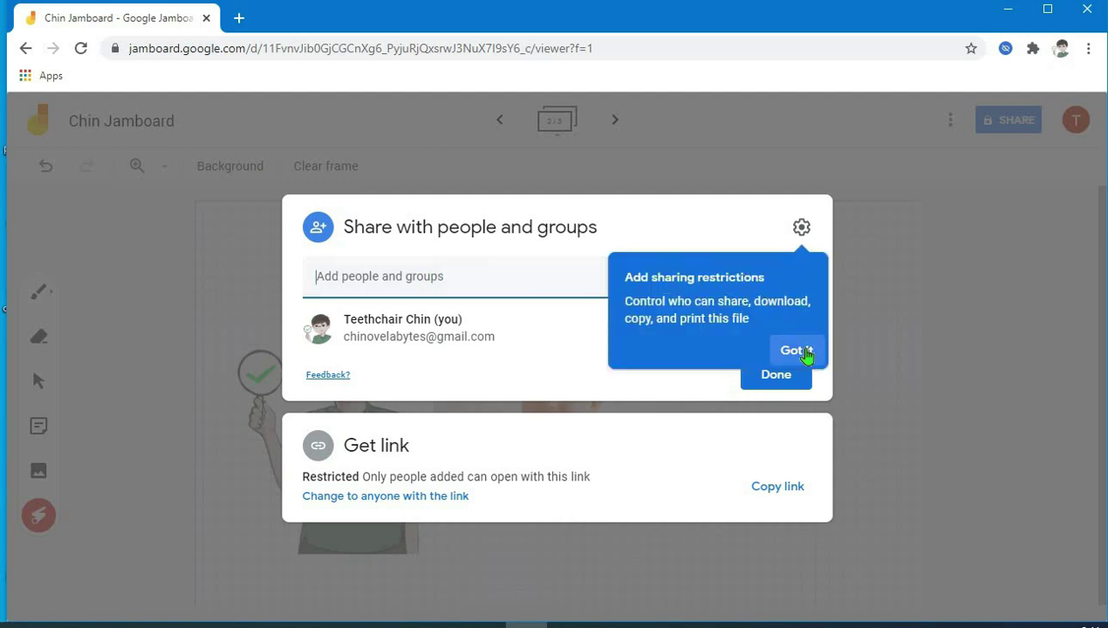
pyautogui.click(796, 350)
pyautogui.click(375, 277)
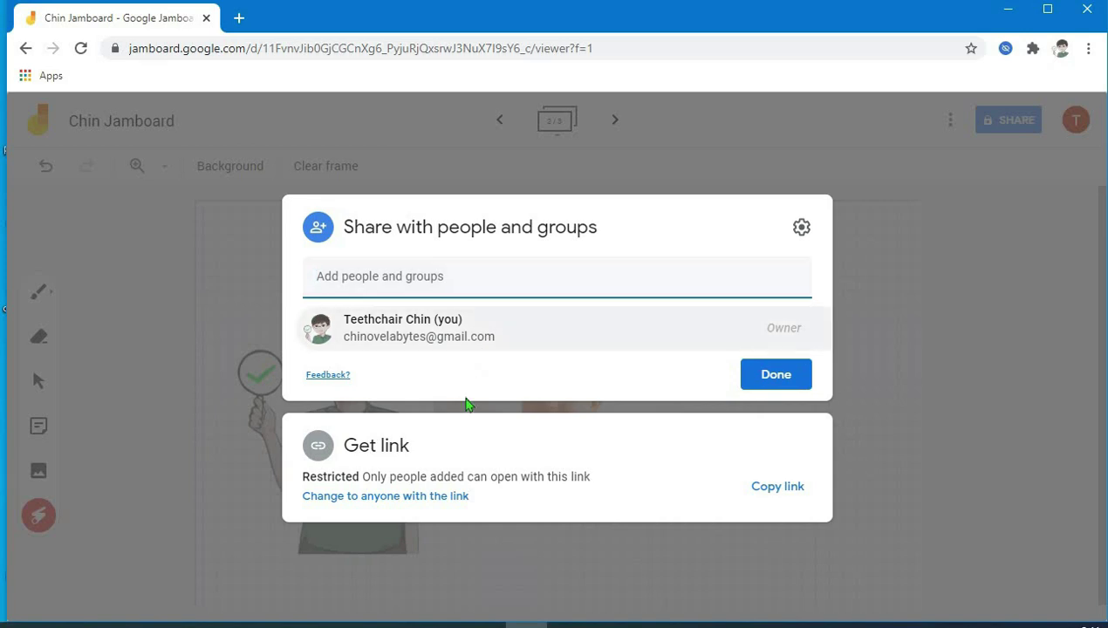
pyautogui.click(413, 506)
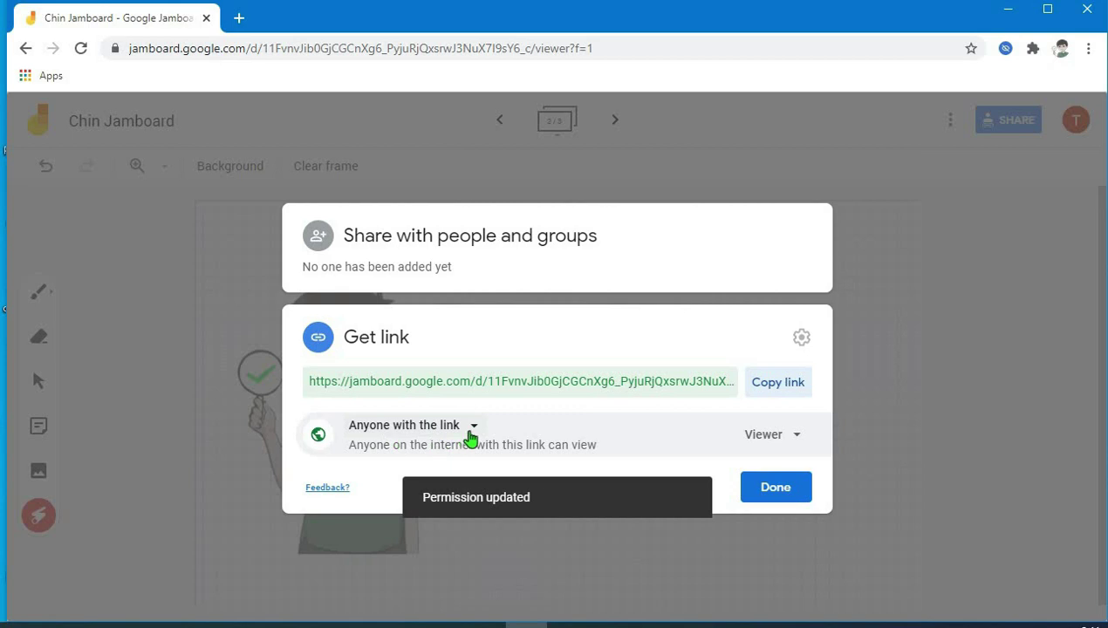
pyautogui.click(460, 430)
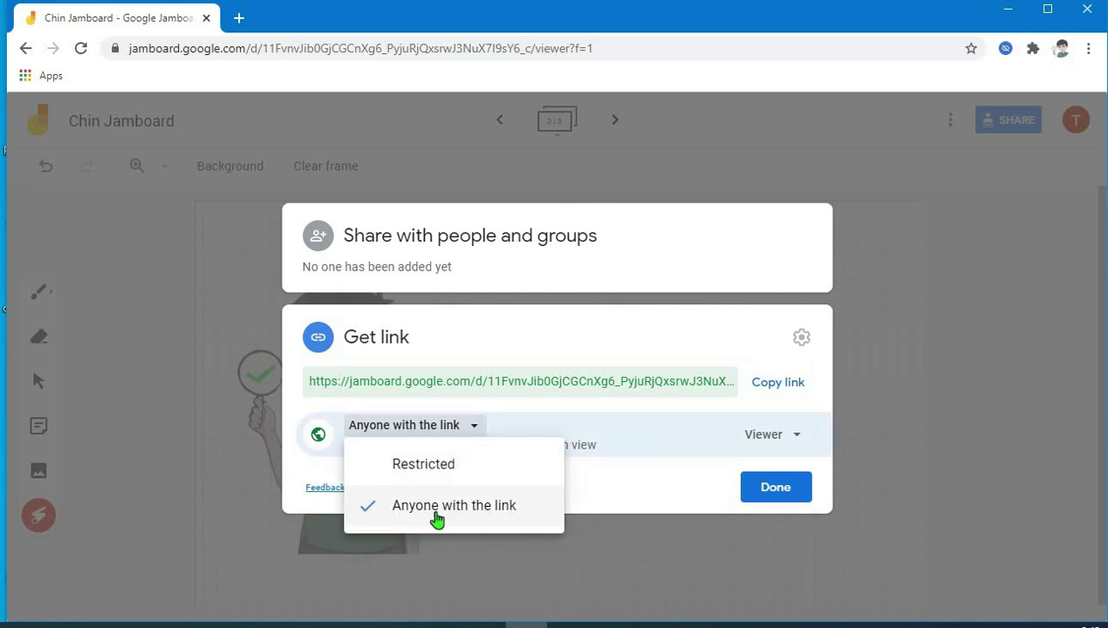
pyautogui.click(485, 515)
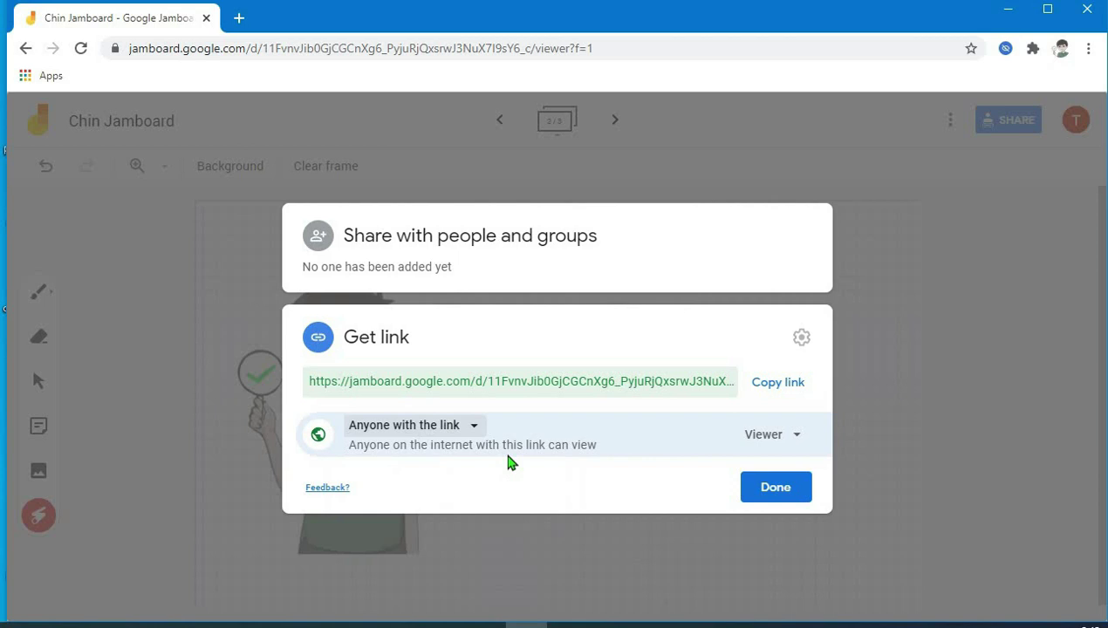
pyautogui.click(785, 441)
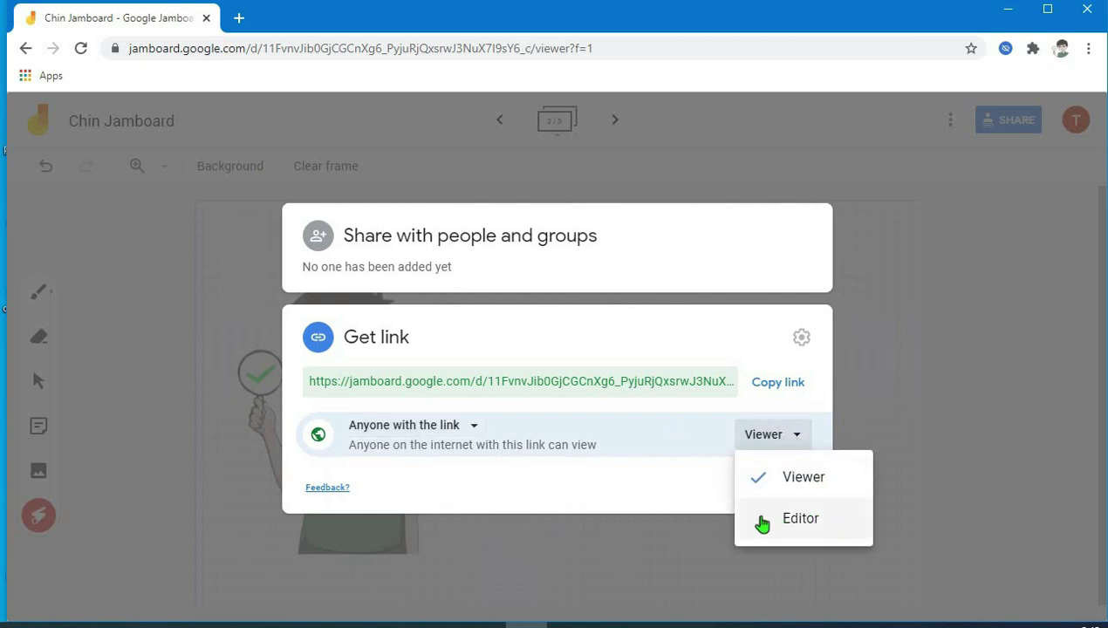
pyautogui.click(799, 519)
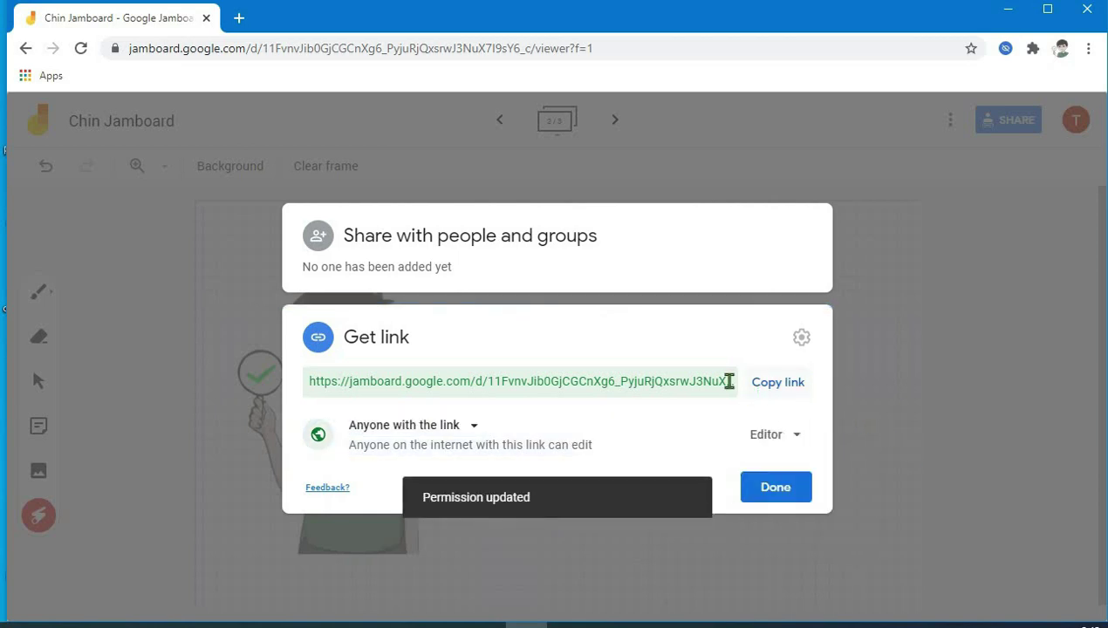
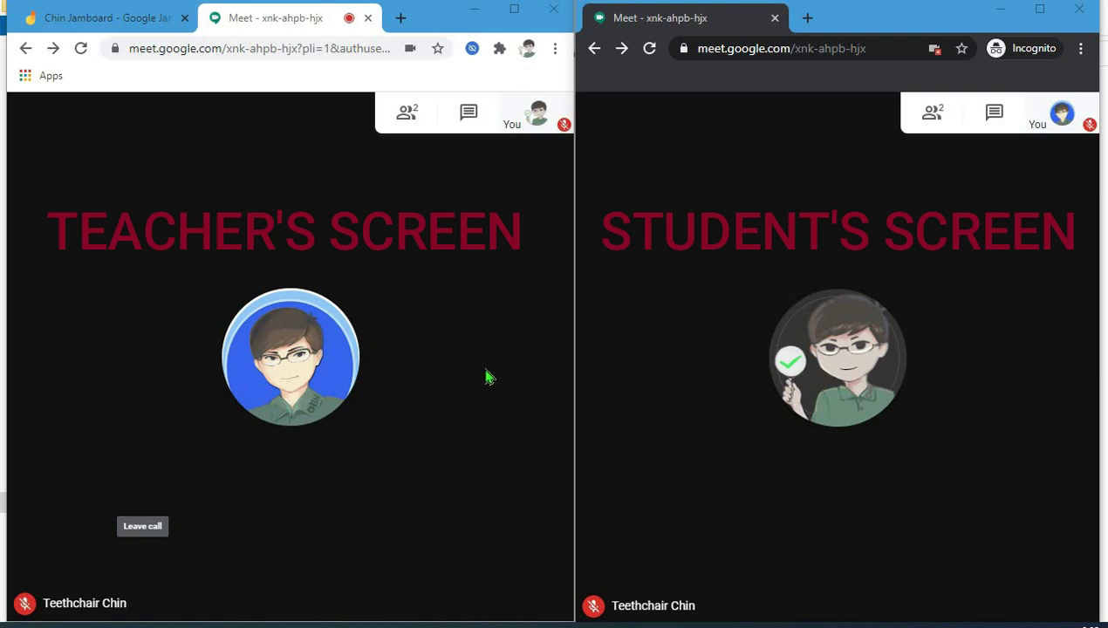
# - Bring the teacher's Chrome window and the student's Incognito window, both in the Meet call, to the front
pyautogui.moveTo(526, 283)
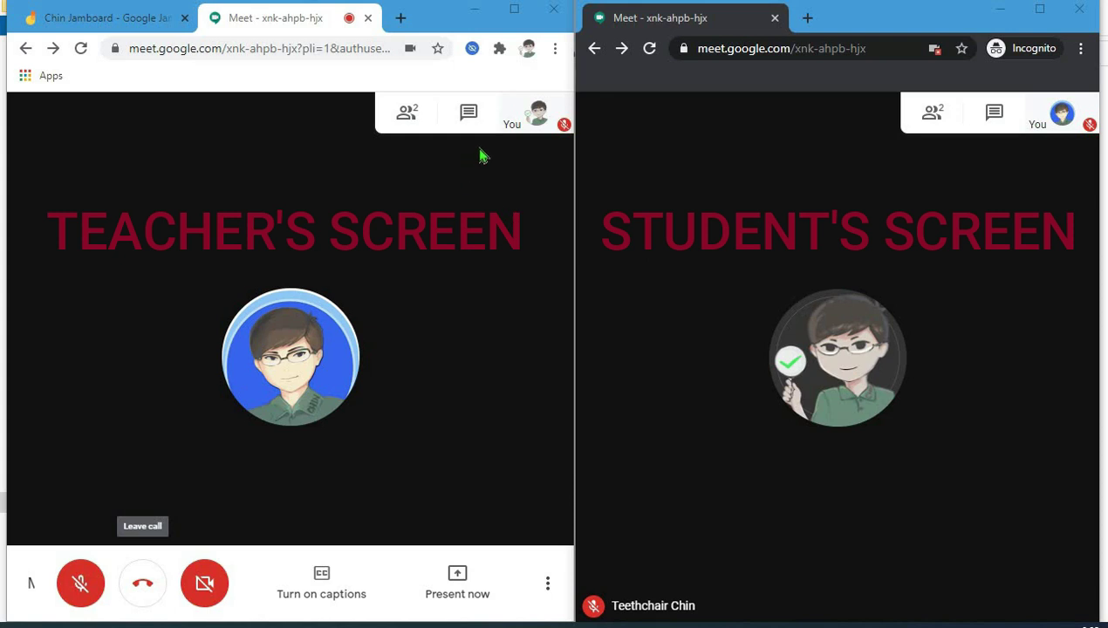
pyautogui.click(440, 381)
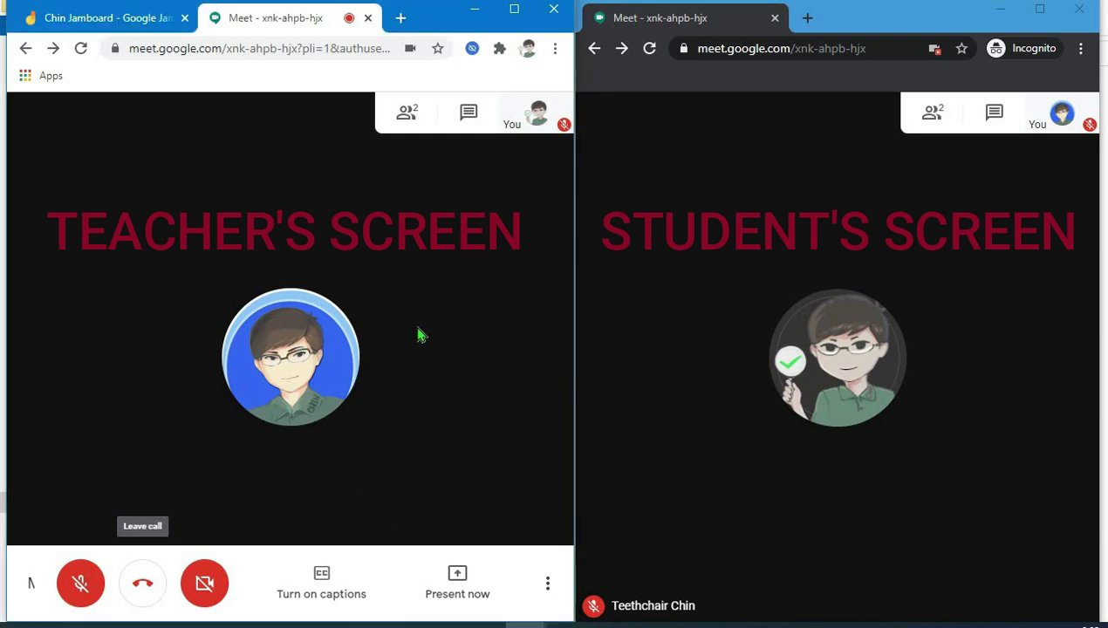
pyautogui.click(712, 440)
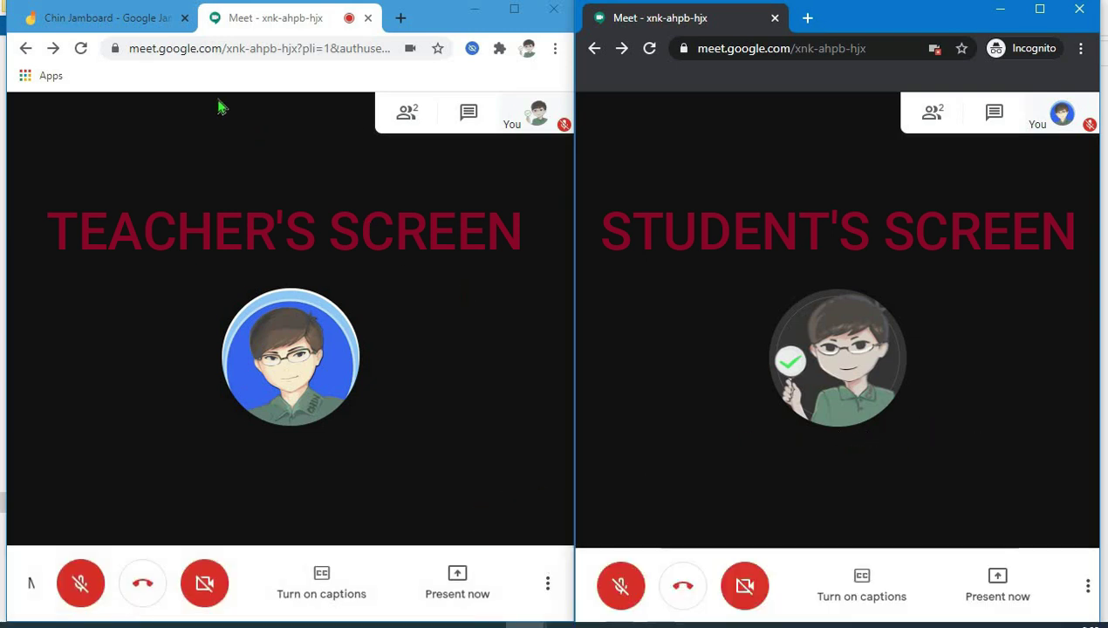
# - Copy the Chin Jamboard share link, keeping Anyone with the link set as Editor
pyautogui.click(122, 19)
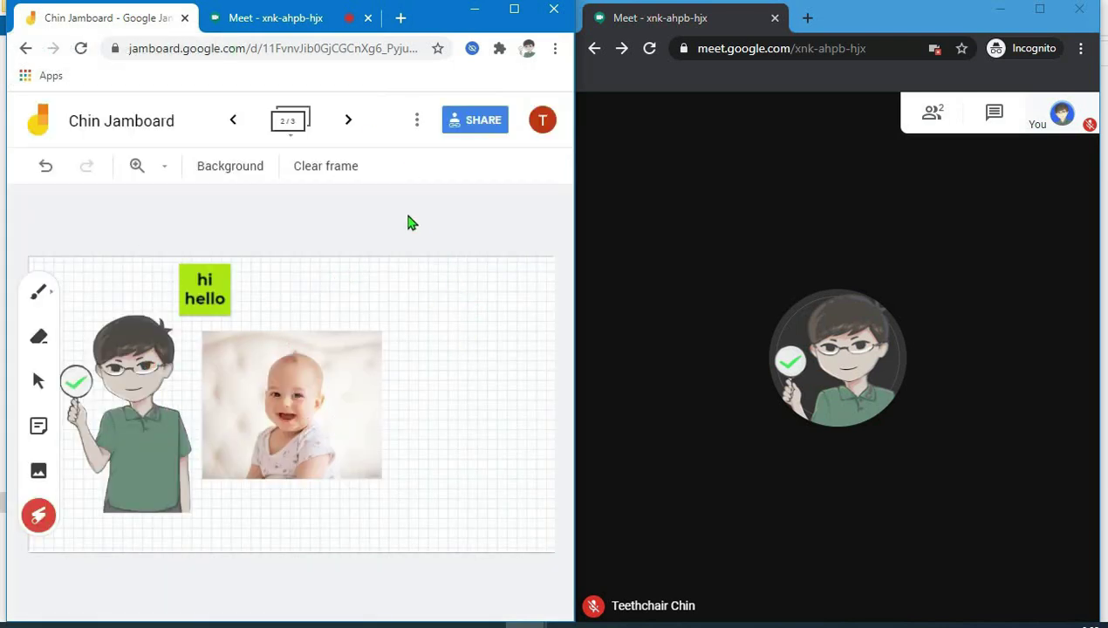
pyautogui.click(494, 141)
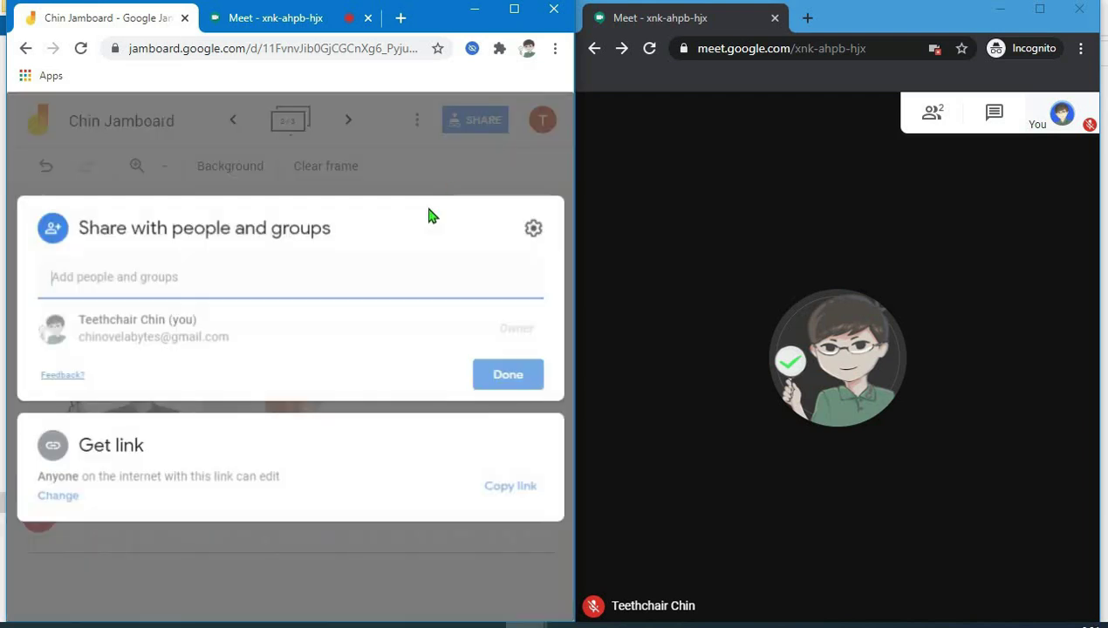
pyautogui.click(460, 419)
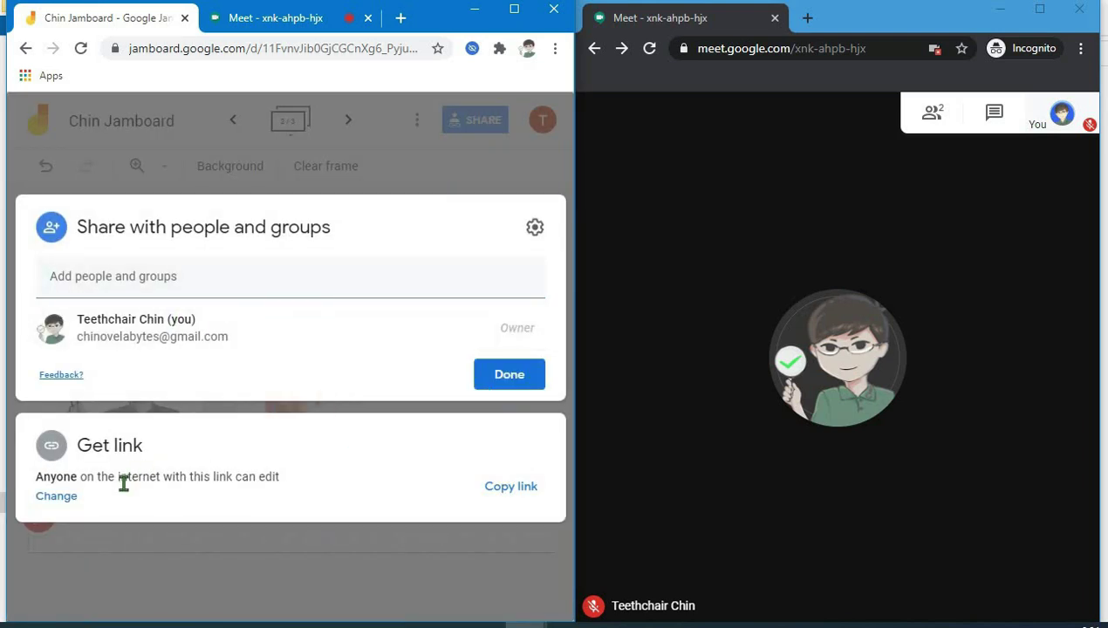
pyautogui.click(56, 497)
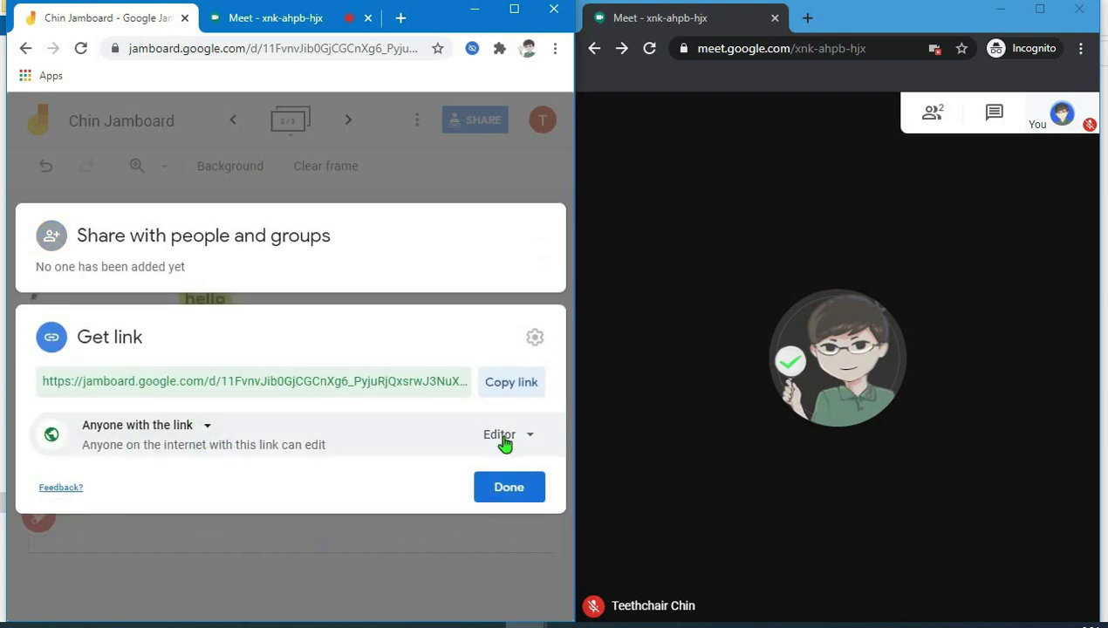
pyautogui.click(507, 383)
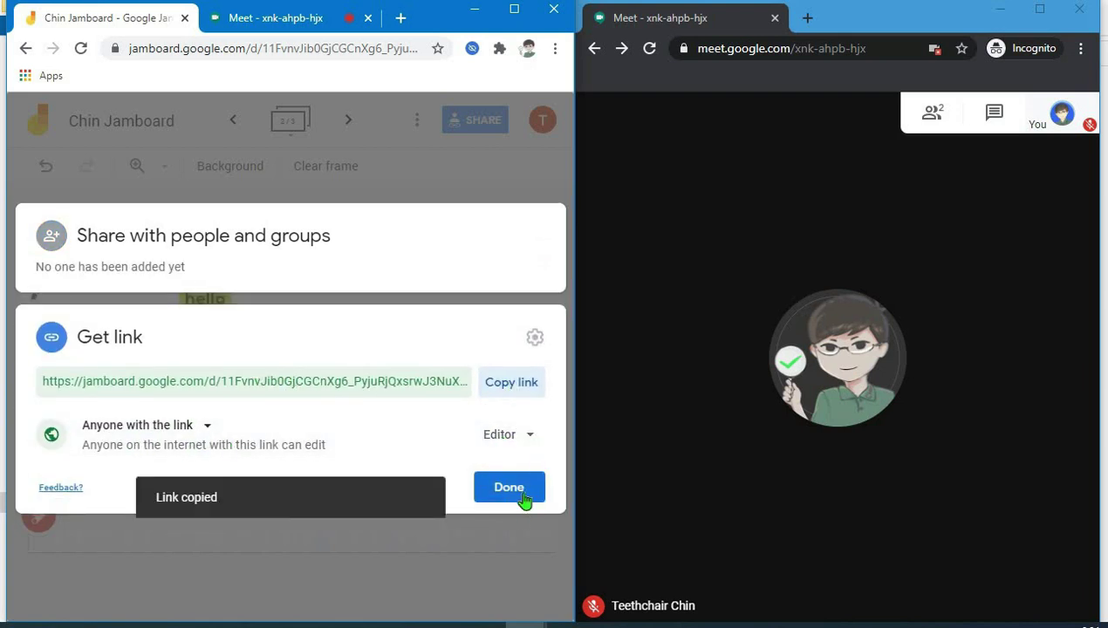
pyautogui.click(510, 487)
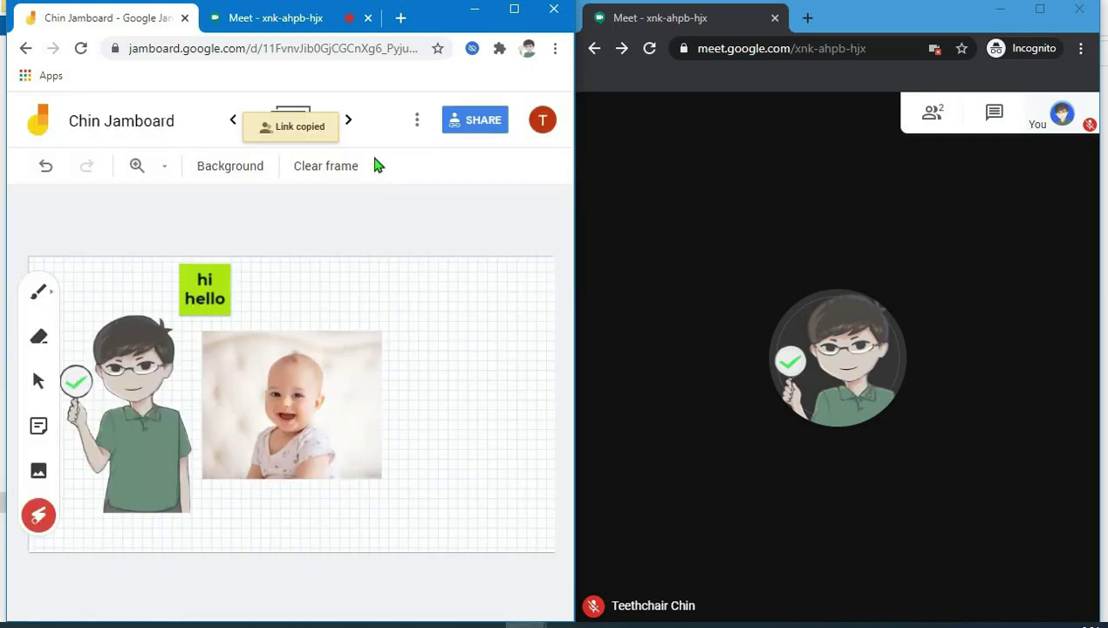
pyautogui.click(302, 26)
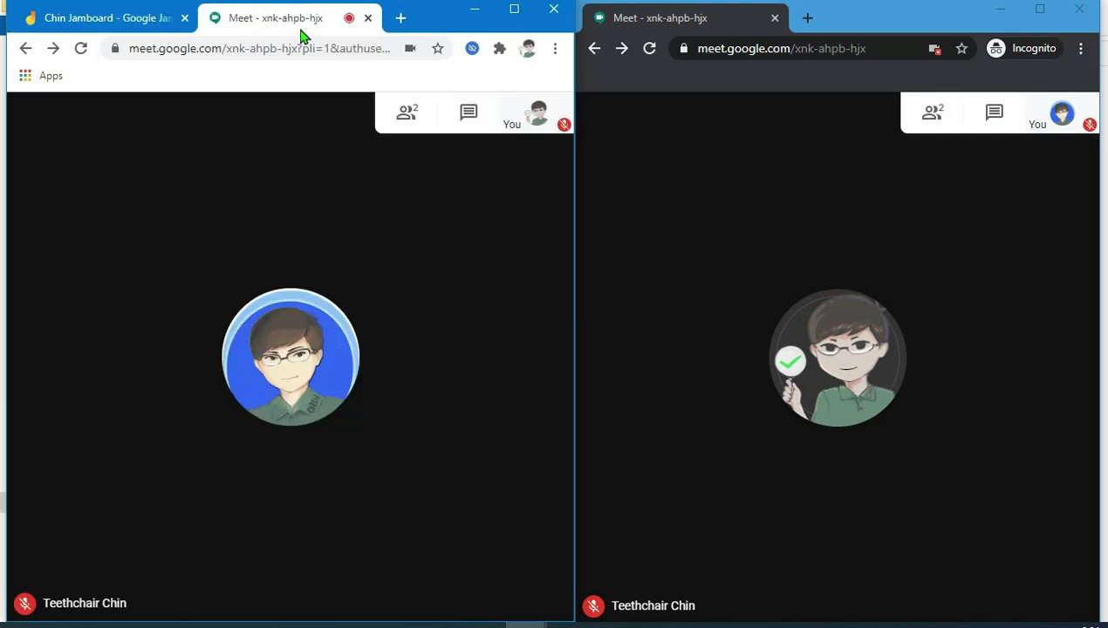
# - Send 'answer this activity' and the pasted Jamboard link in Meet chat, then show chat for the student
pyautogui.click(469, 115)
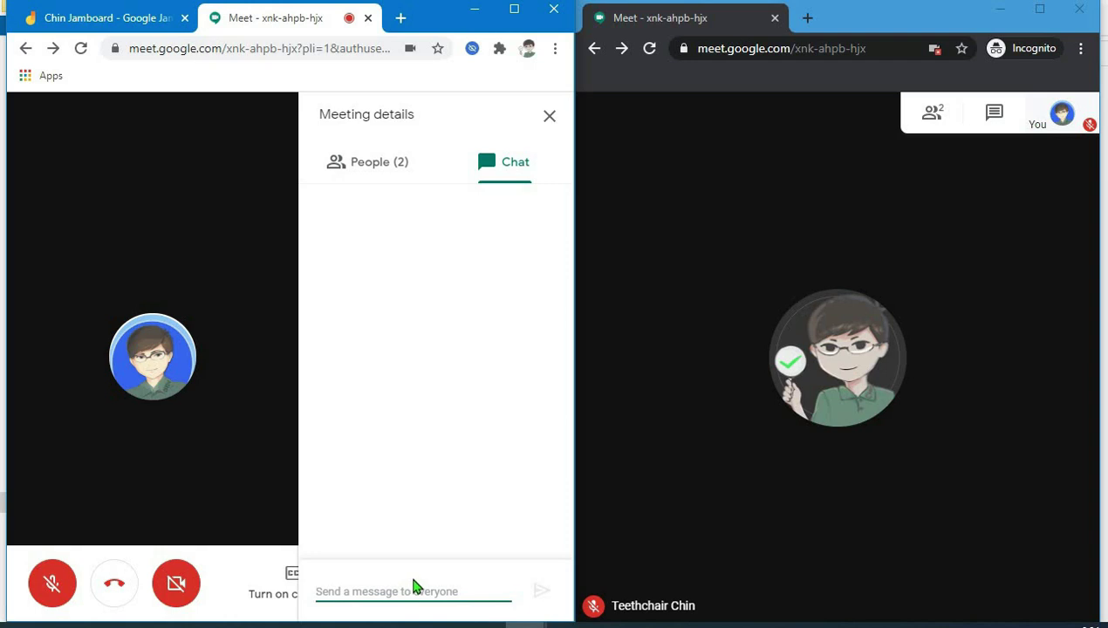
pyautogui.write('answer this activity')
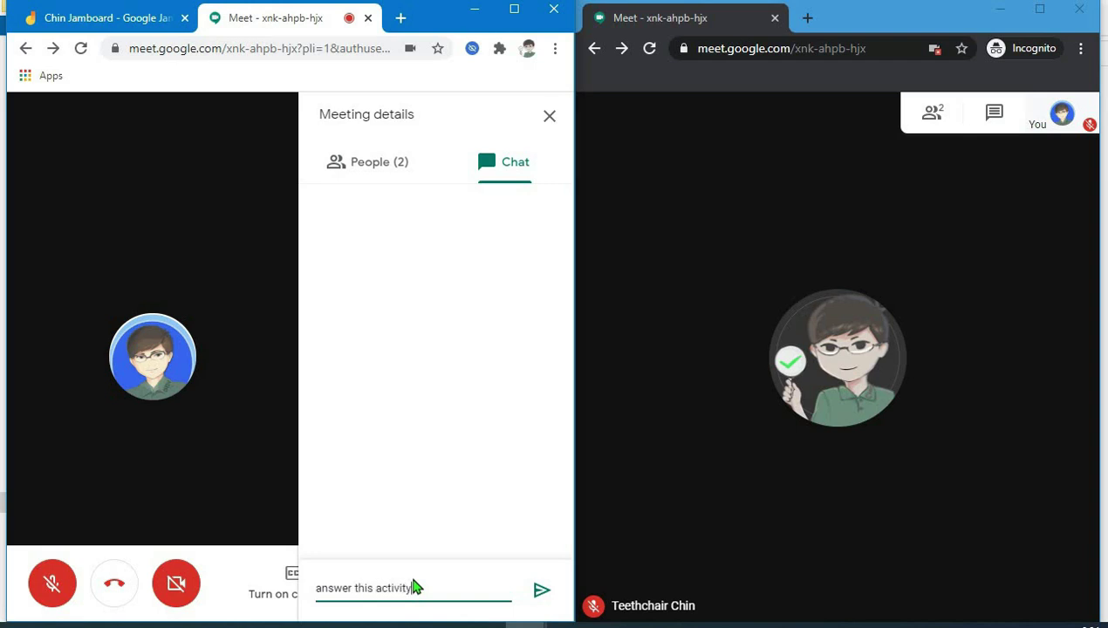
pyautogui.press('Return')
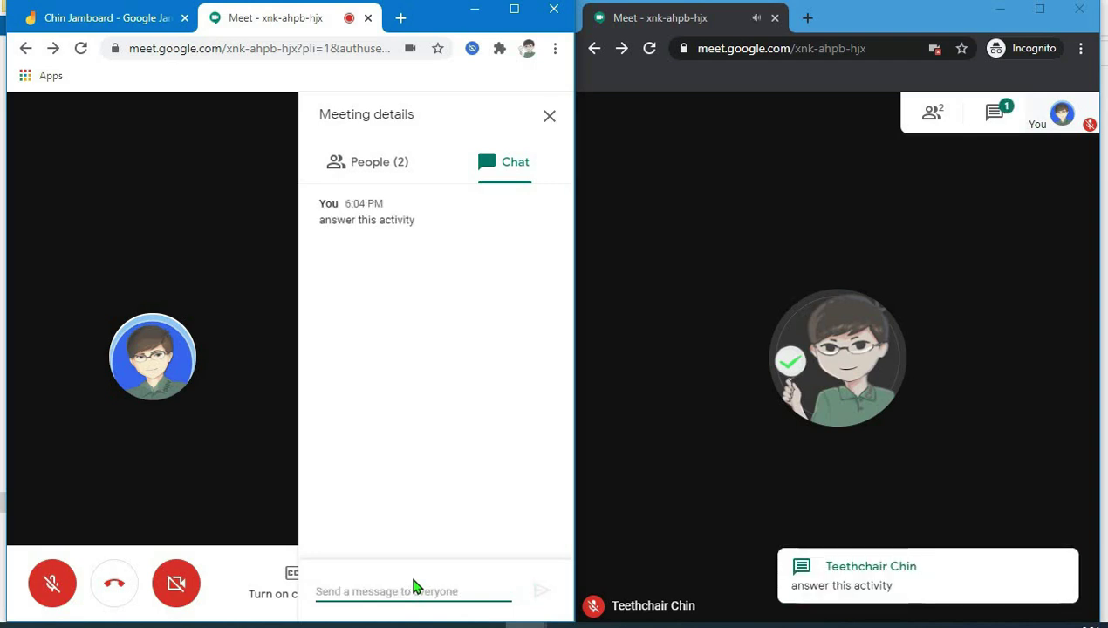
pyautogui.hotkey('ctrl', 'v')
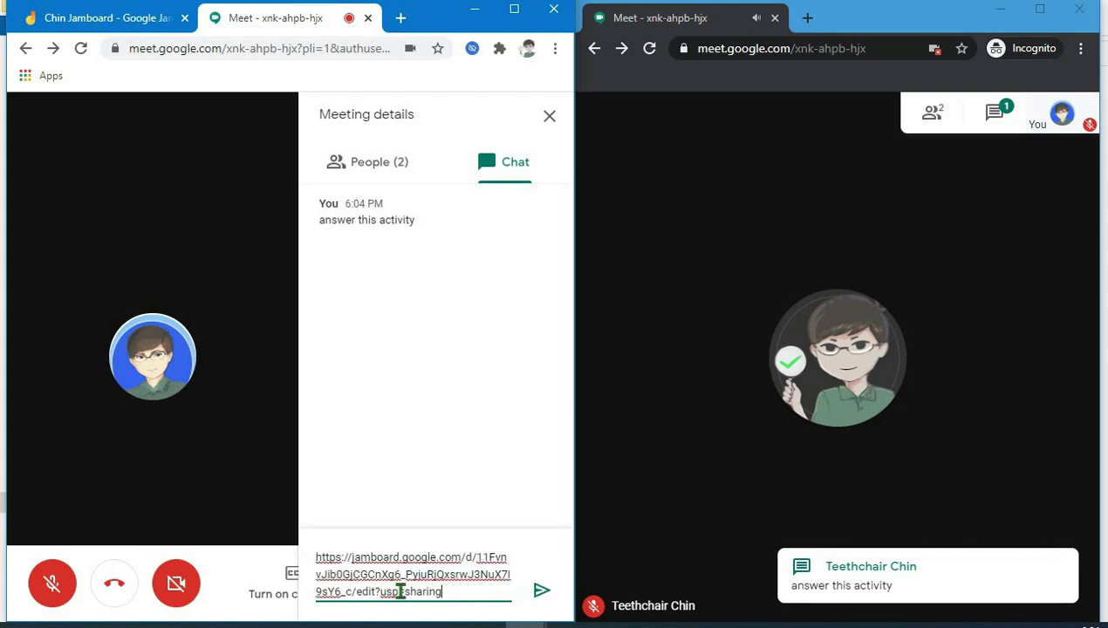
pyautogui.press('Return')
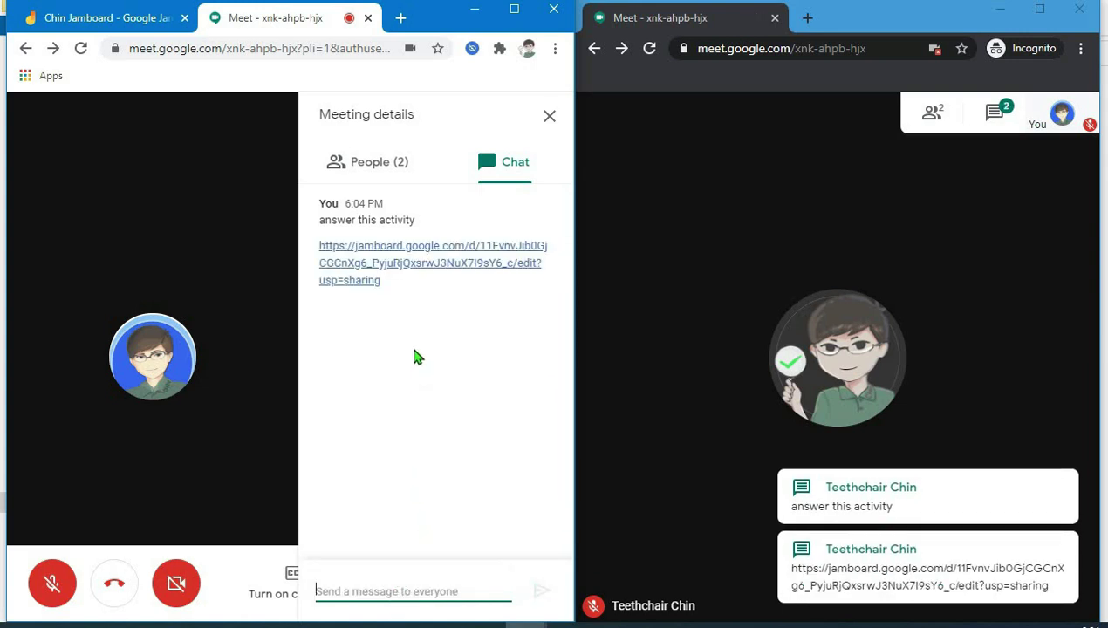
pyautogui.click(997, 118)
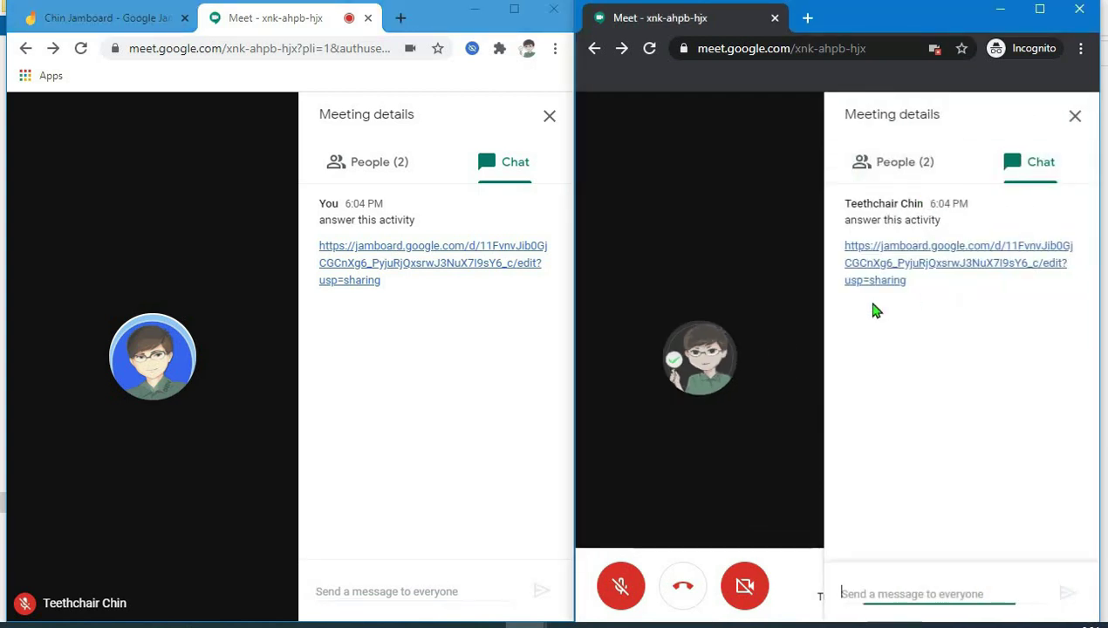
# - As the student, open the shared board, move to frame 2 of 3, and pick a teal pen
pyautogui.click(916, 263)
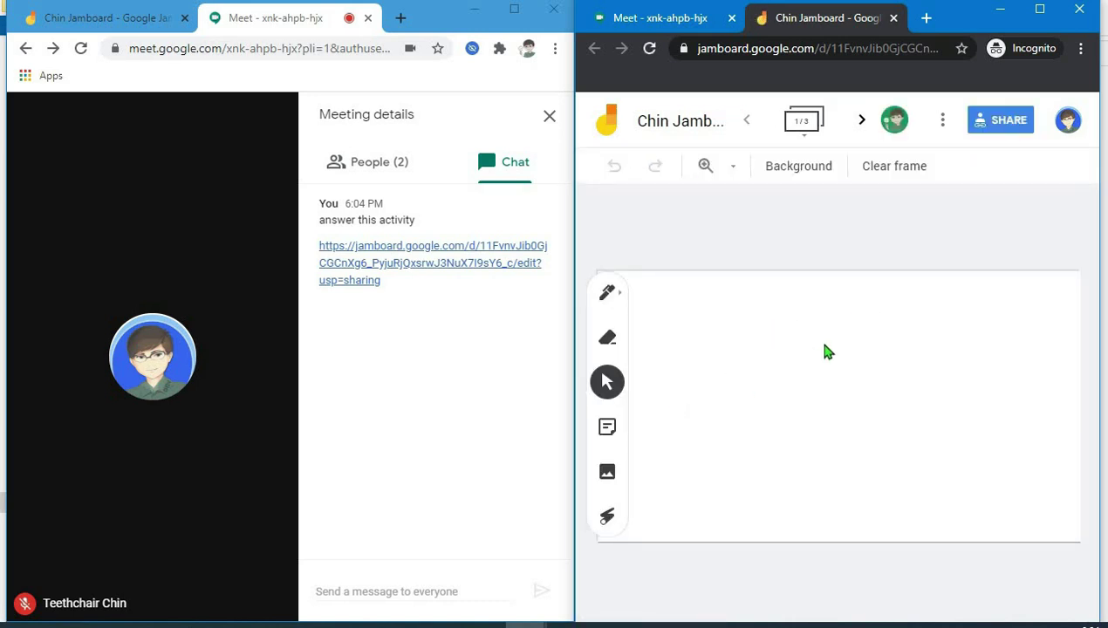
pyautogui.click(859, 123)
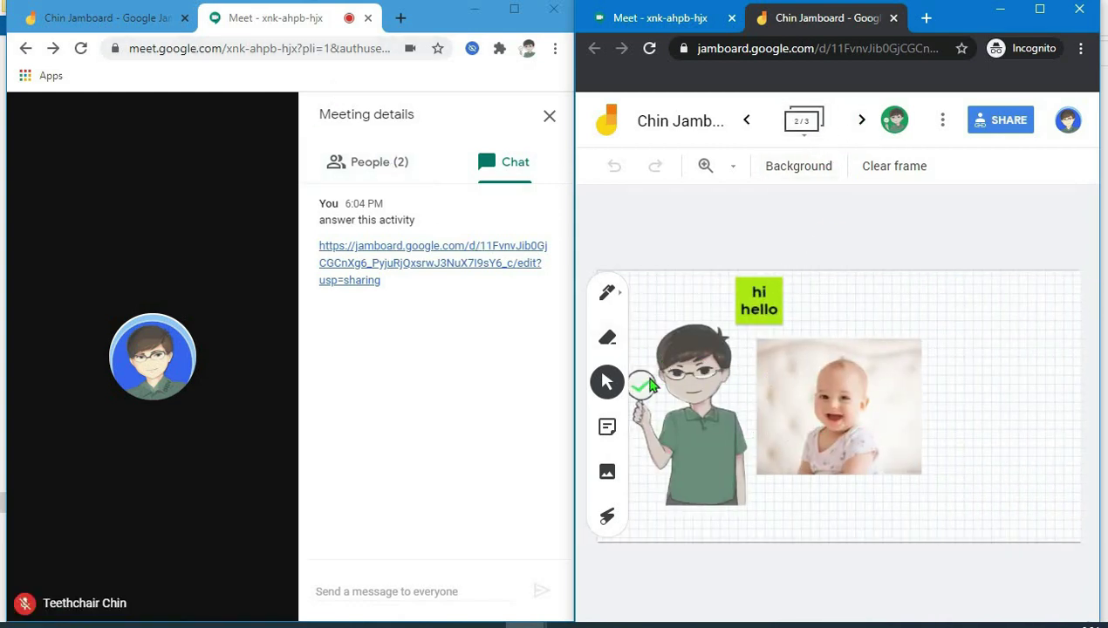
pyautogui.click(608, 293)
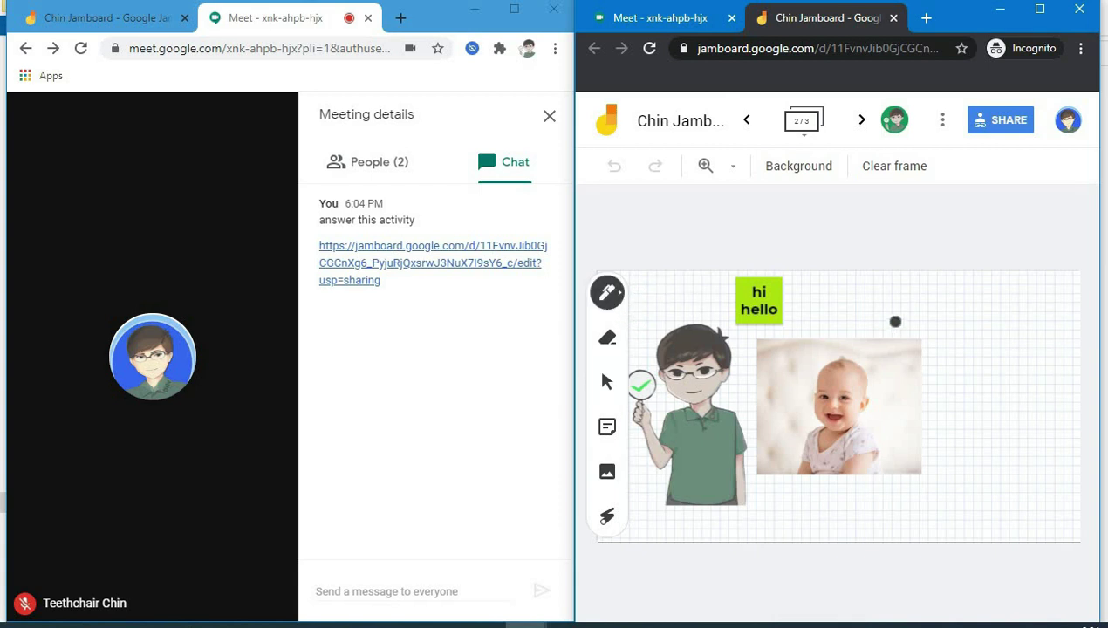
pyautogui.click(613, 294)
pyautogui.click(698, 340)
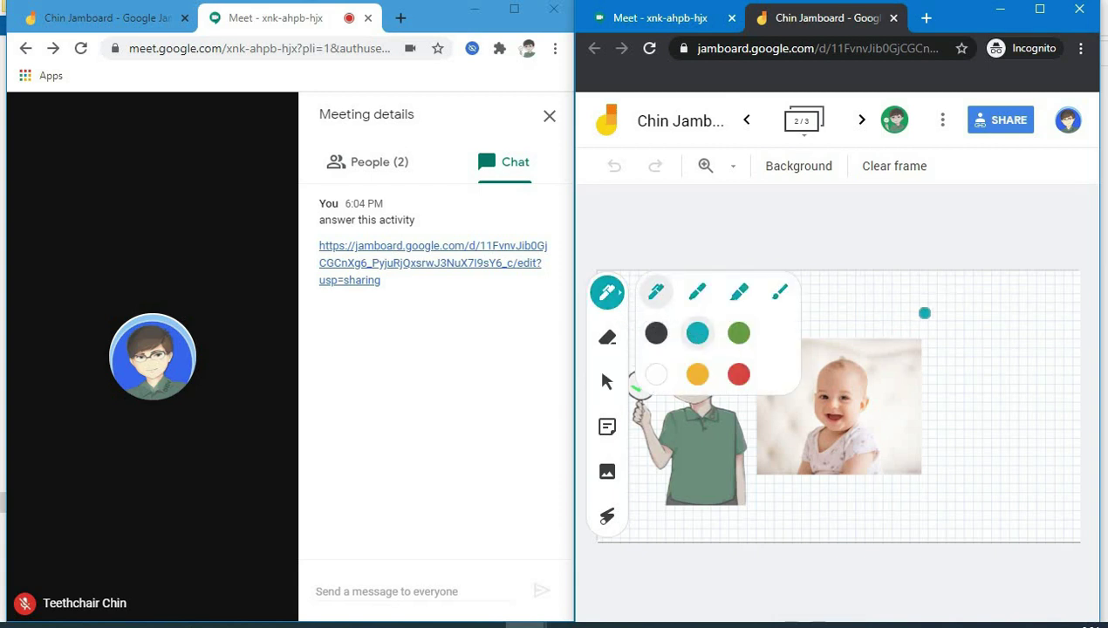
# - Handwrite 'Hi sir!' in teal beside the baby photo
pyautogui.click(922, 316)
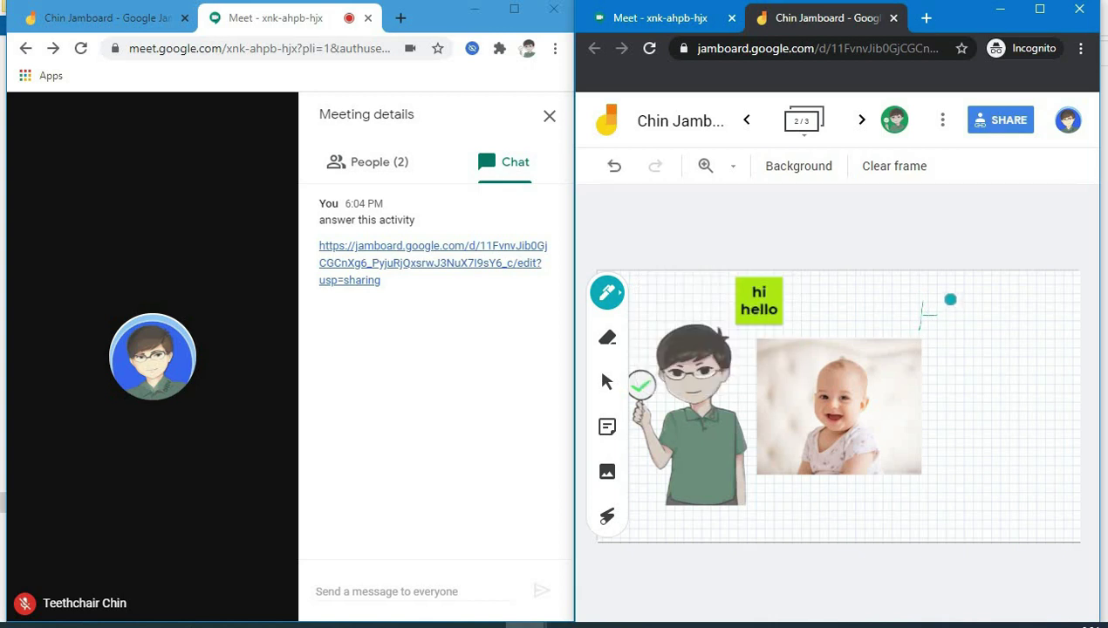
pyautogui.moveTo(934, 329); pyautogui.dragTo(942, 301)
pyautogui.moveTo(985, 322)
pyautogui.mouseDown()
pyautogui.moveTo(1000, 298)
pyautogui.moveTo(1008, 322)
pyautogui.moveTo(1040, 329)
pyautogui.mouseUp()
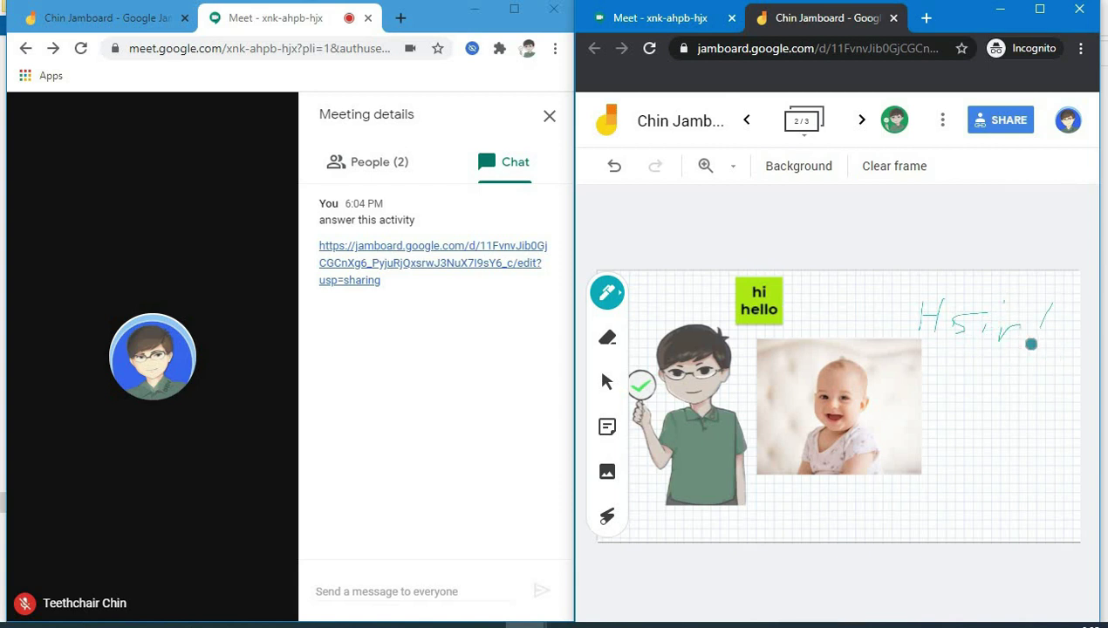
pyautogui.click(152, 27)
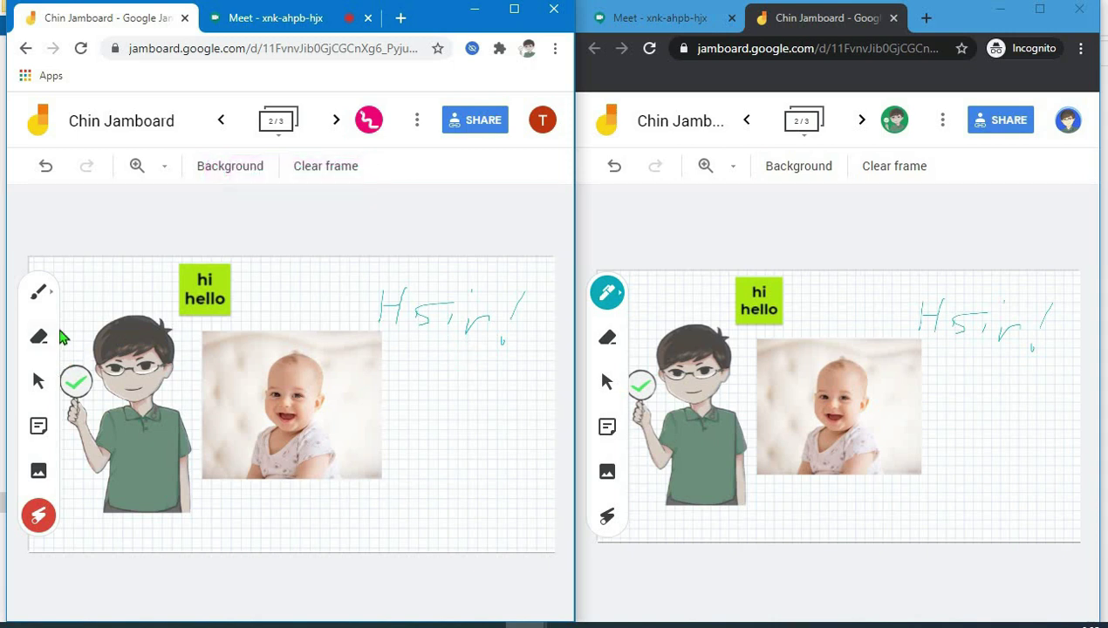
# - Draw a yellow line, a smile curve beneath it, and a short lower line on the frame's right
pyautogui.click(39, 297)
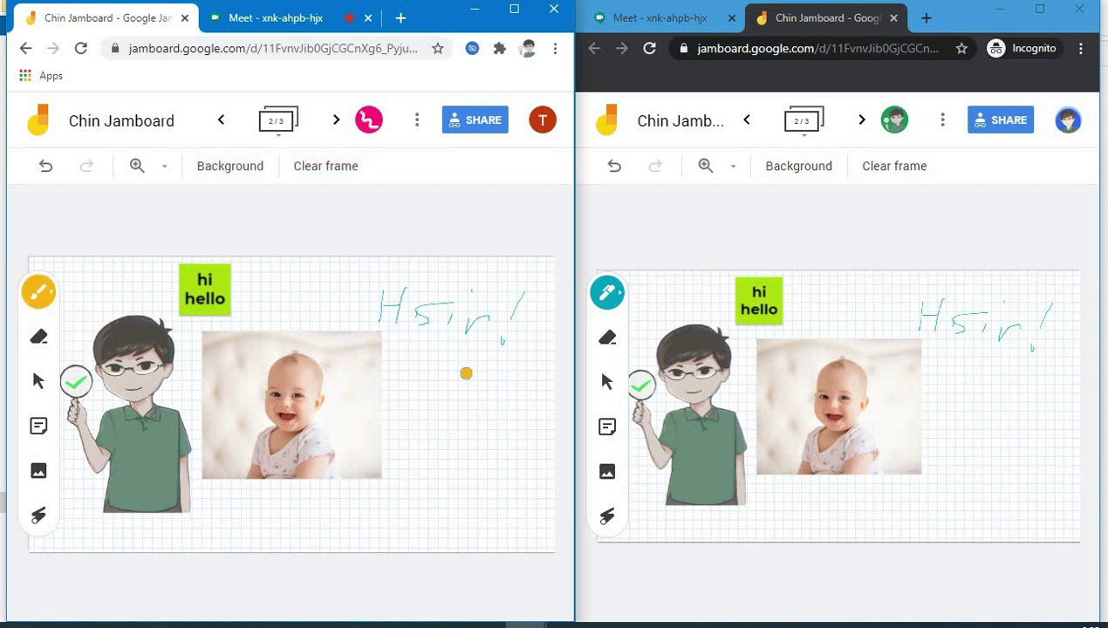
pyautogui.moveTo(408, 382); pyautogui.dragTo(539, 398)
pyautogui.moveTo(443, 413); pyautogui.dragTo(527, 420)
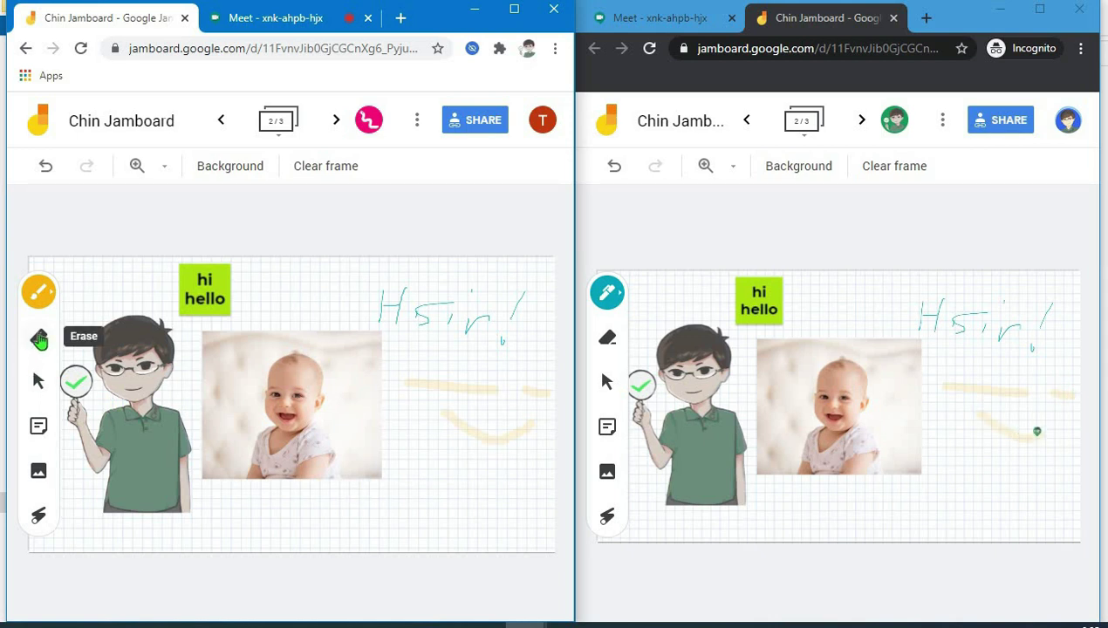
pyautogui.click(38, 293)
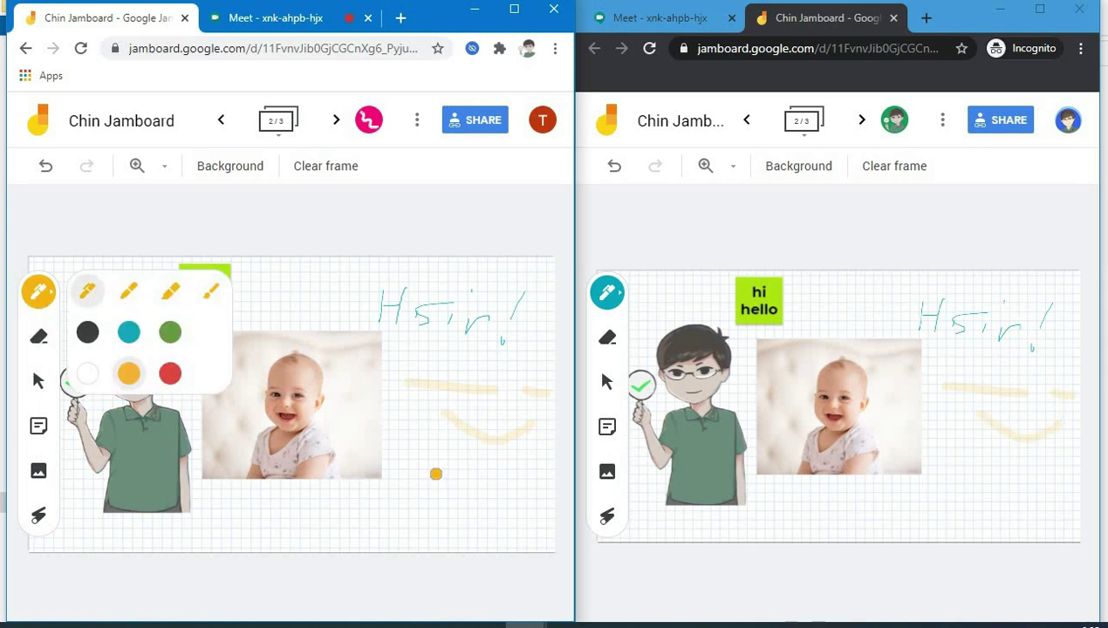
pyautogui.moveTo(502, 470); pyautogui.dragTo(420, 472)
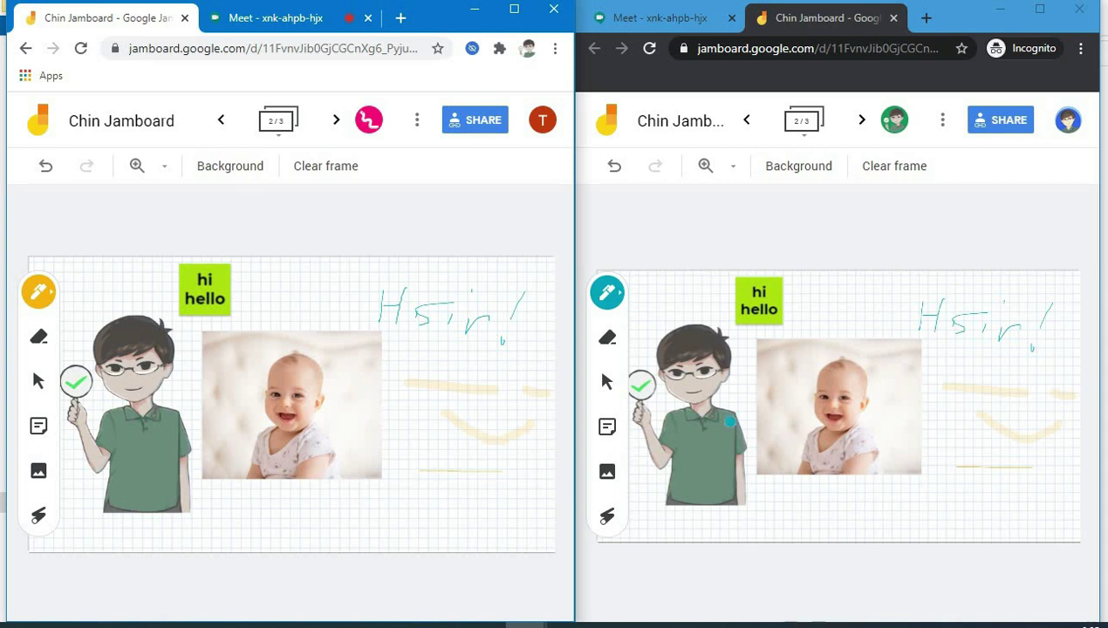
# - On the student's board, use the Eraser to rub out most of 'Hi sir!' and the yellow smiley
pyautogui.click(608, 291)
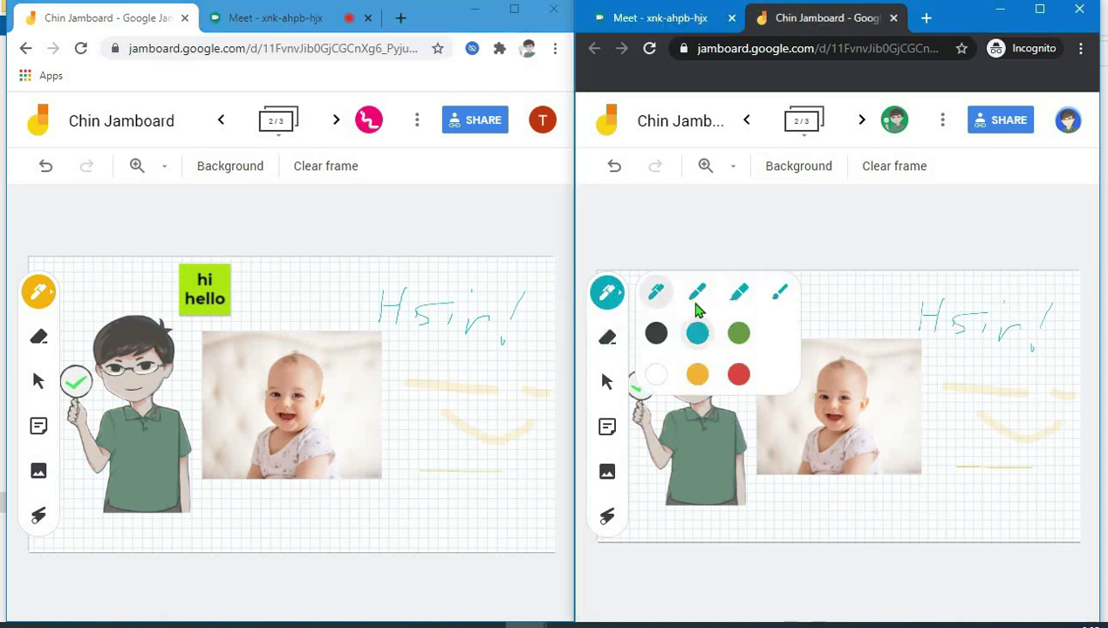
pyautogui.click(739, 335)
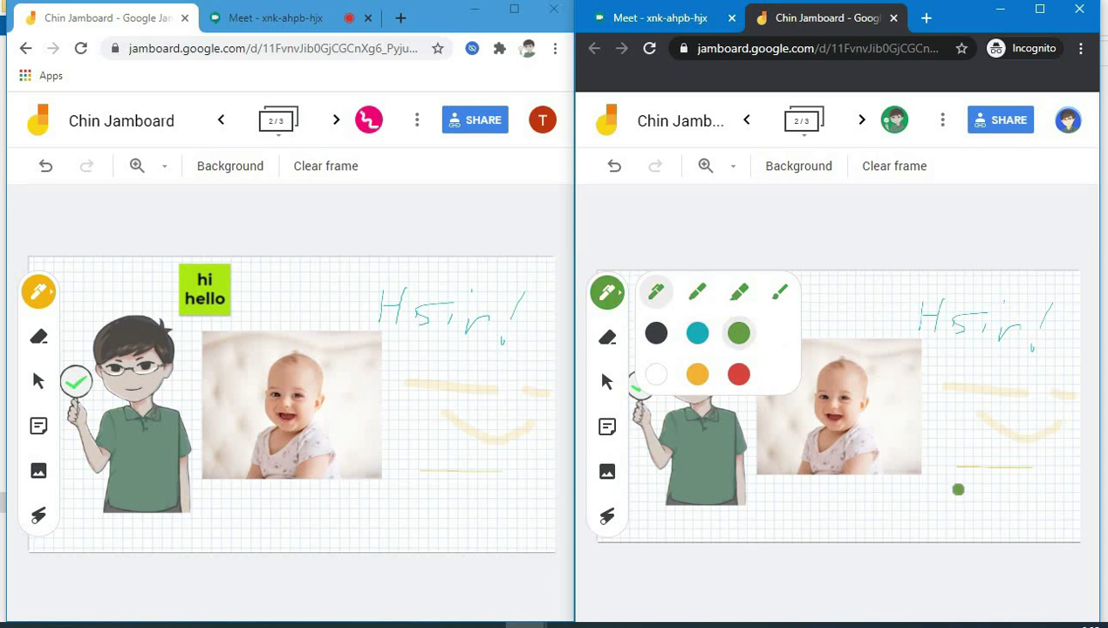
pyautogui.click(607, 337)
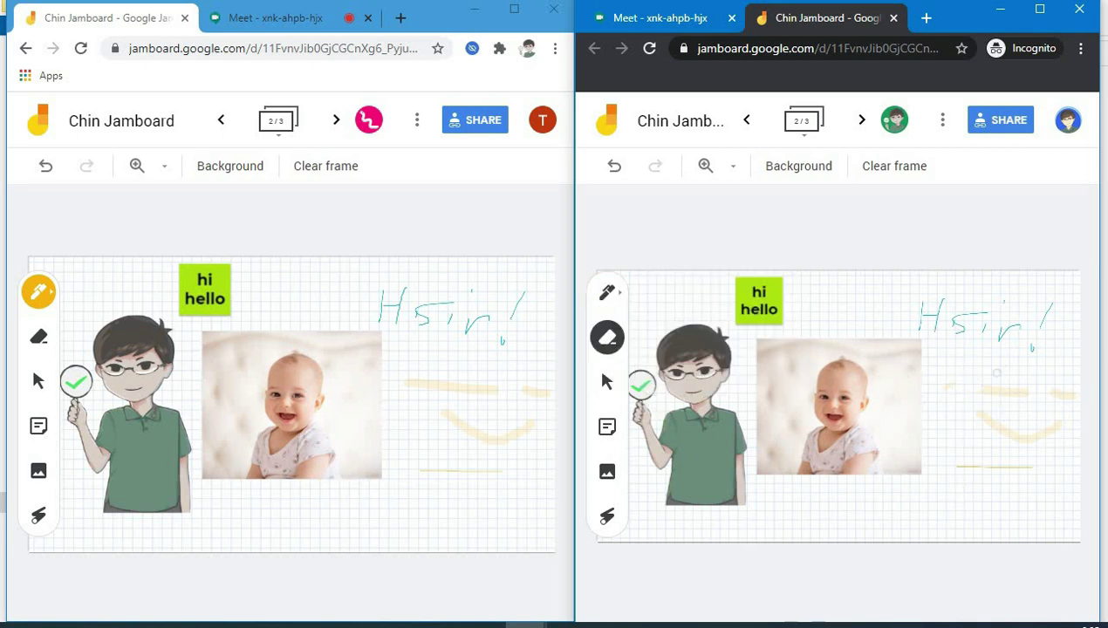
pyautogui.moveTo(968, 375); pyautogui.dragTo(1001, 403)
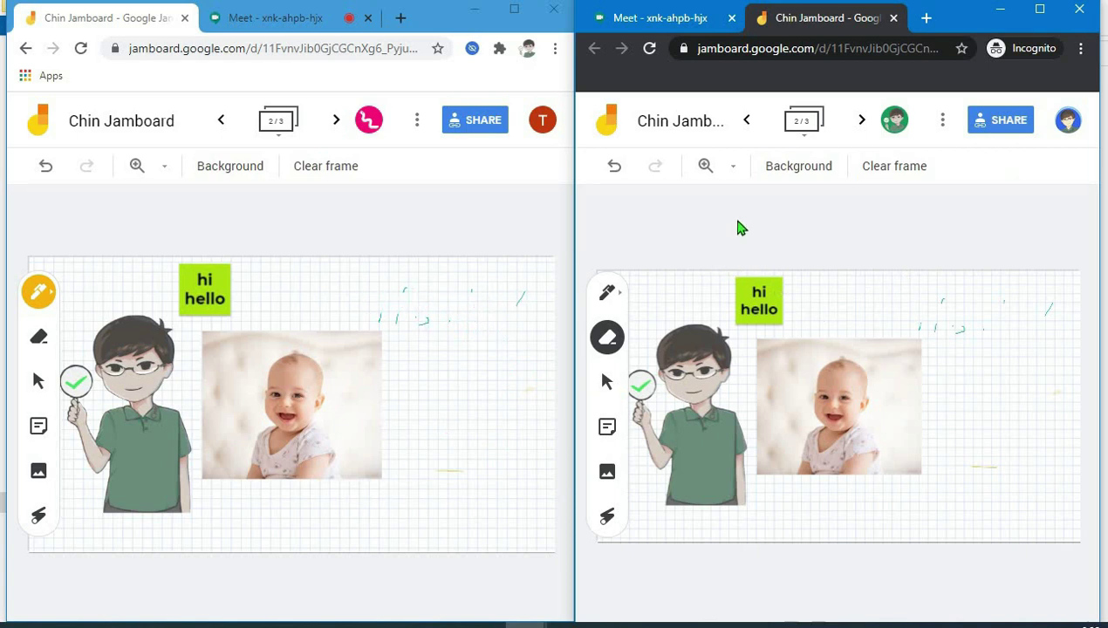
# - Change the share link from Editor to Viewer and reload the student's board as View only
pyautogui.click(465, 127)
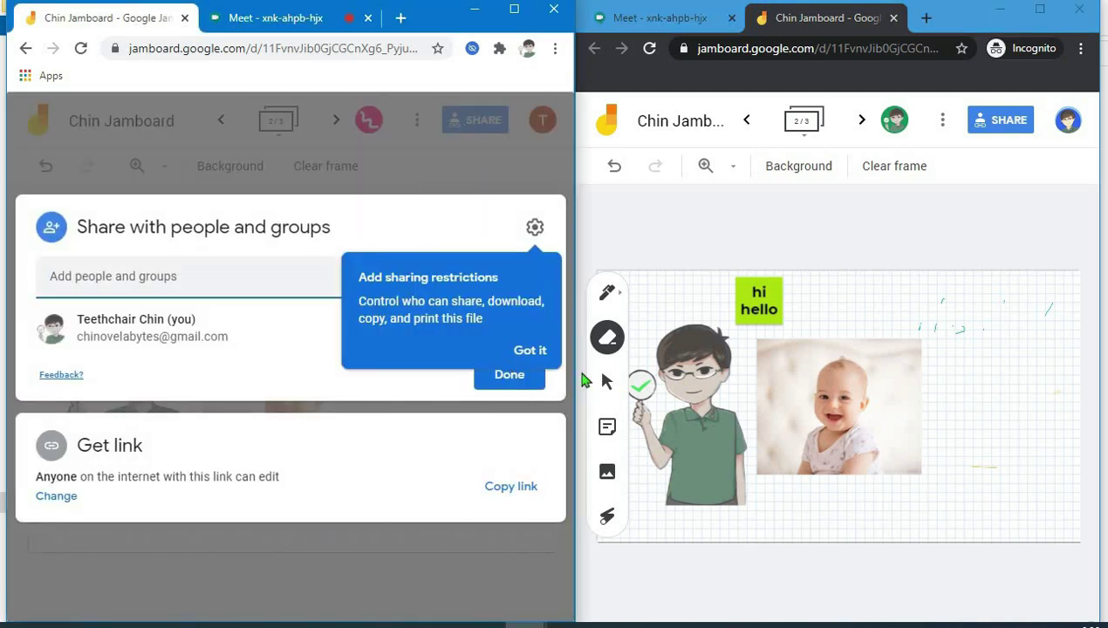
pyautogui.click(529, 350)
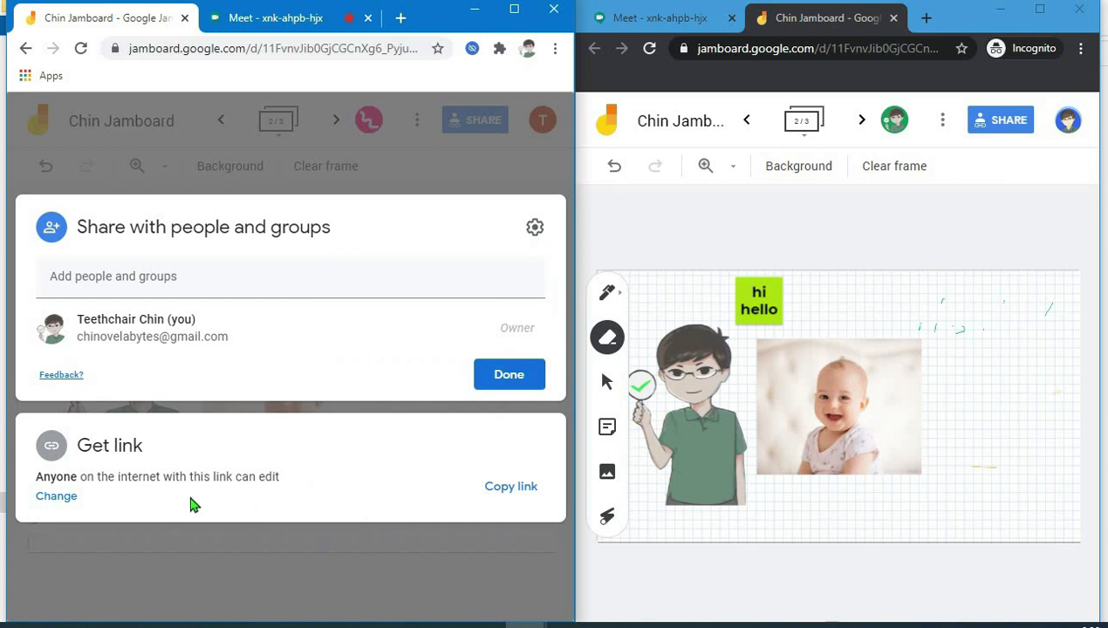
pyautogui.click(157, 482)
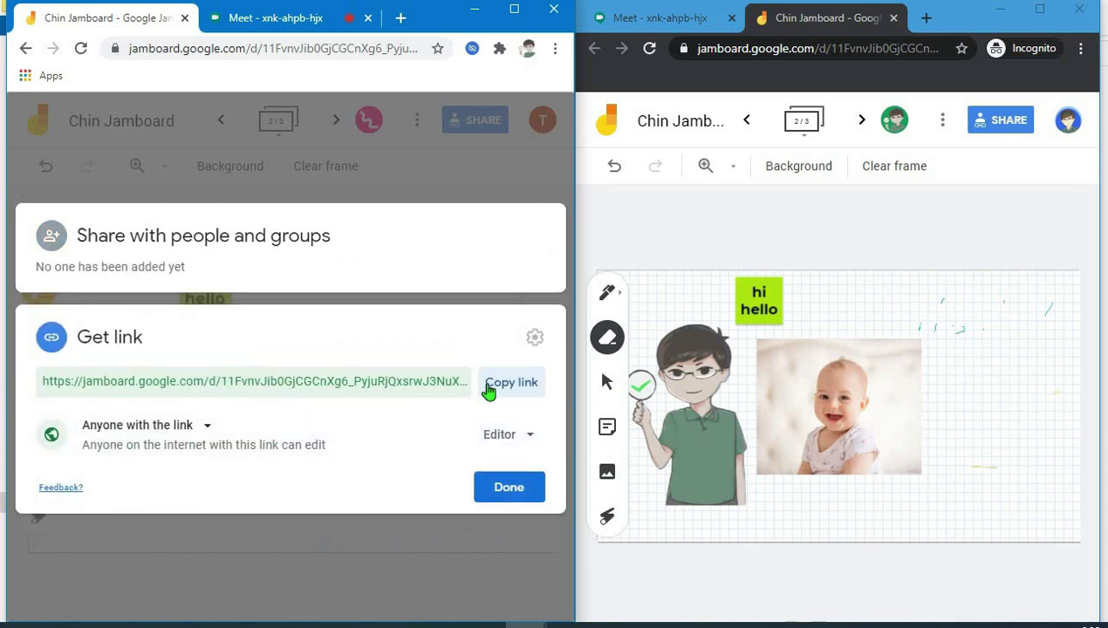
pyautogui.click(513, 435)
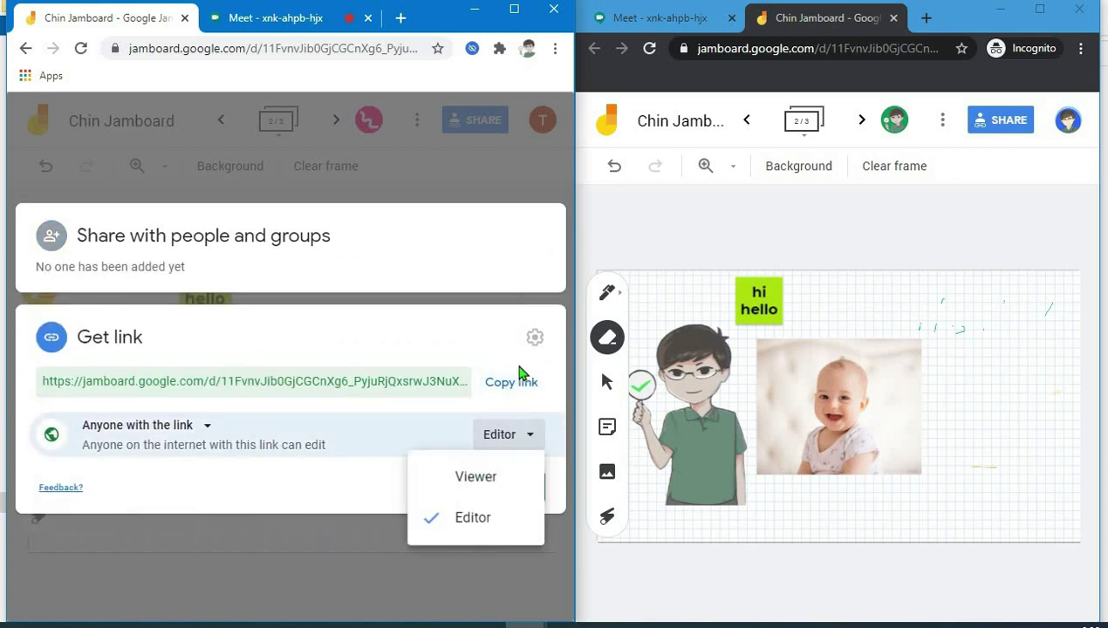
pyautogui.click(478, 479)
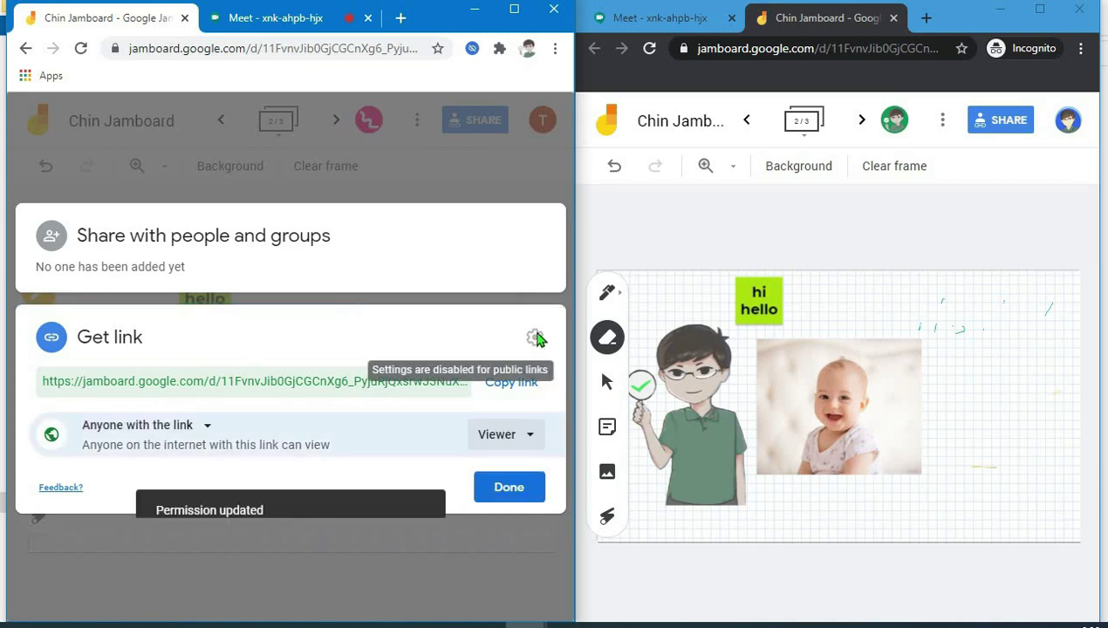
pyautogui.click(515, 485)
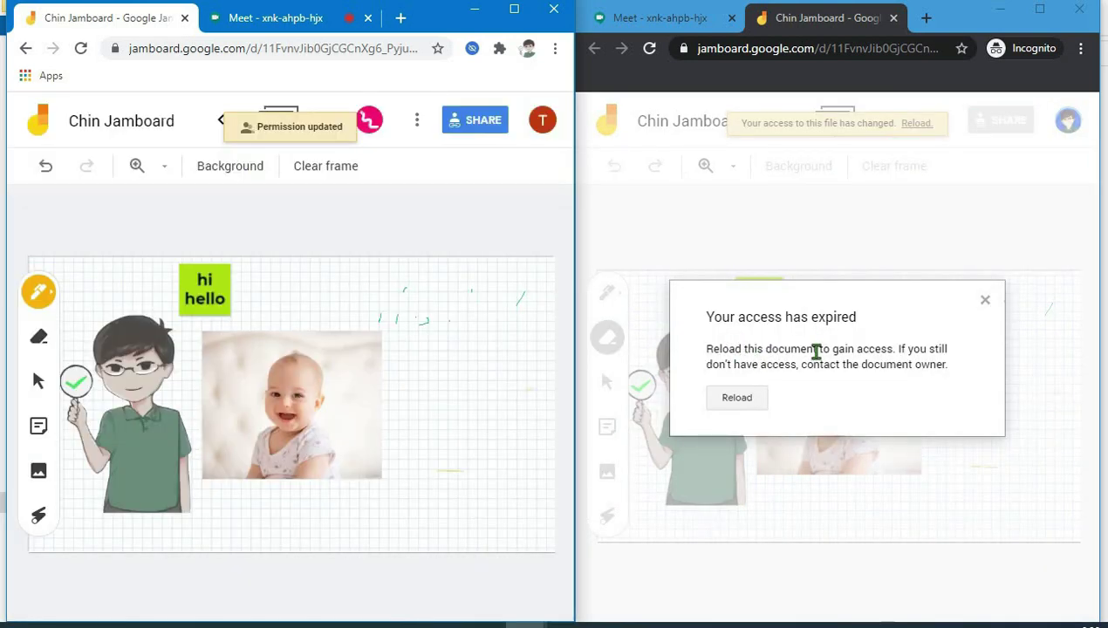
pyautogui.click(737, 398)
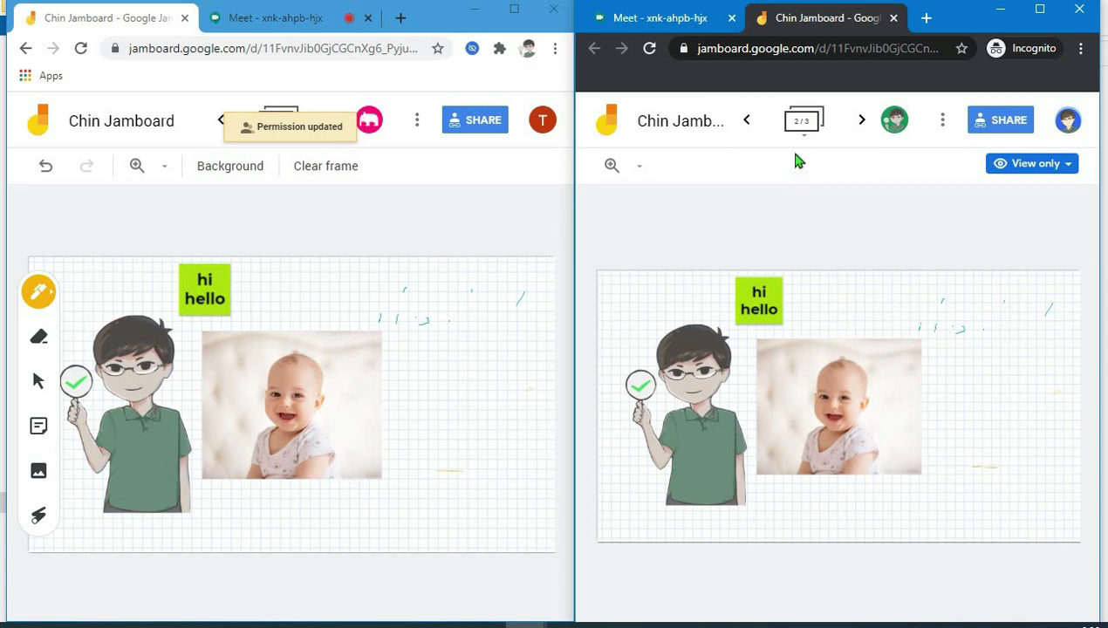
# - Flip between frames on both boards and return each to frame 2
pyautogui.click(745, 120)
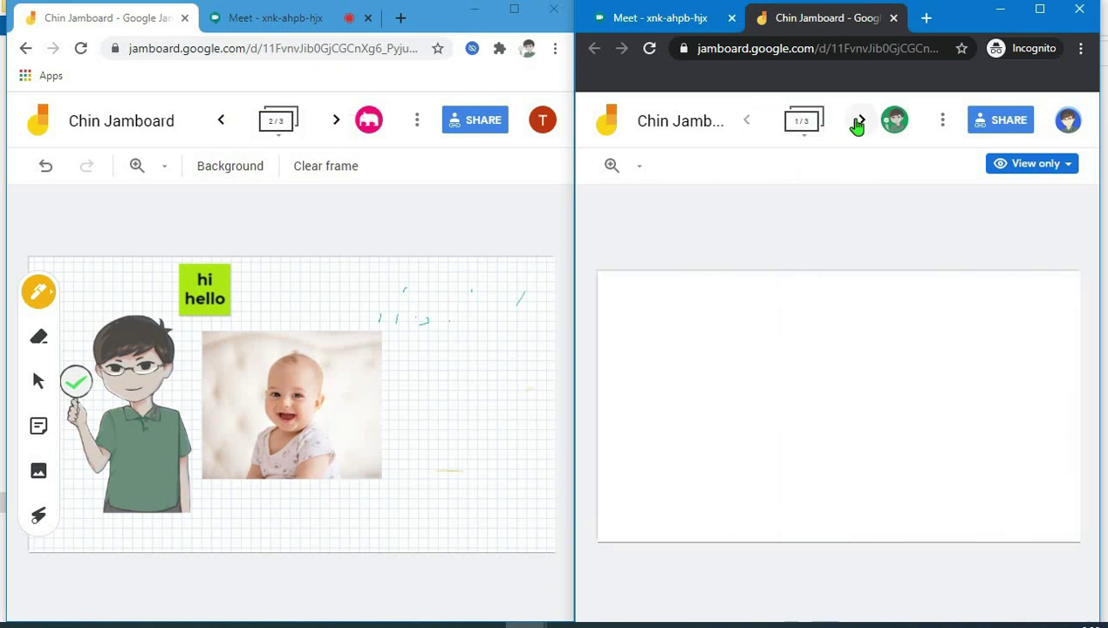
pyautogui.click(859, 121)
pyautogui.click(224, 120)
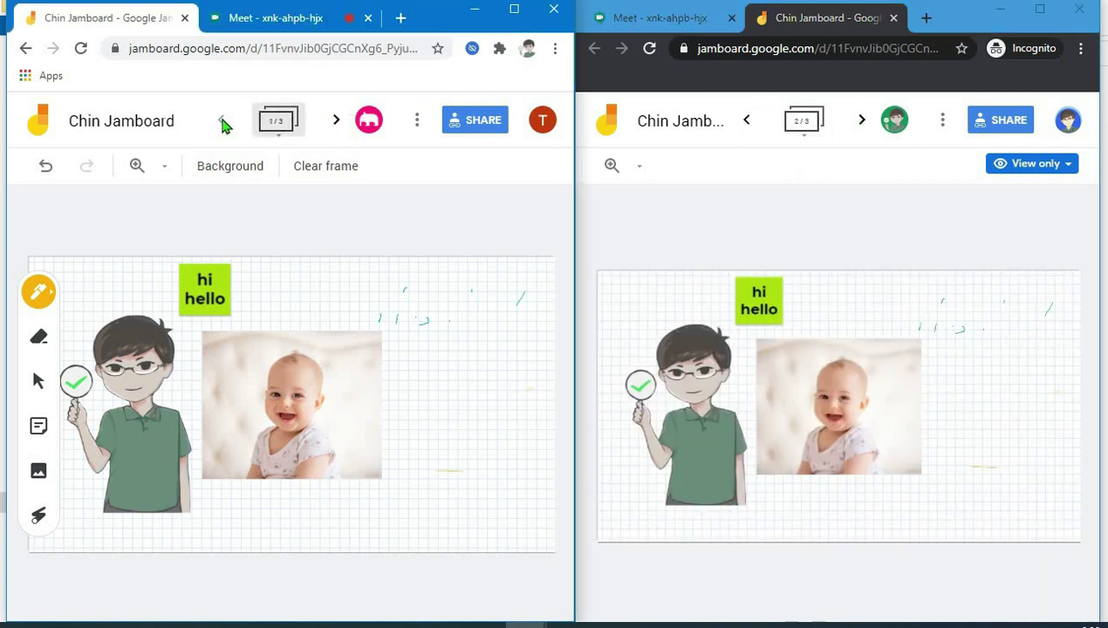
pyautogui.click(336, 122)
pyautogui.click(336, 121)
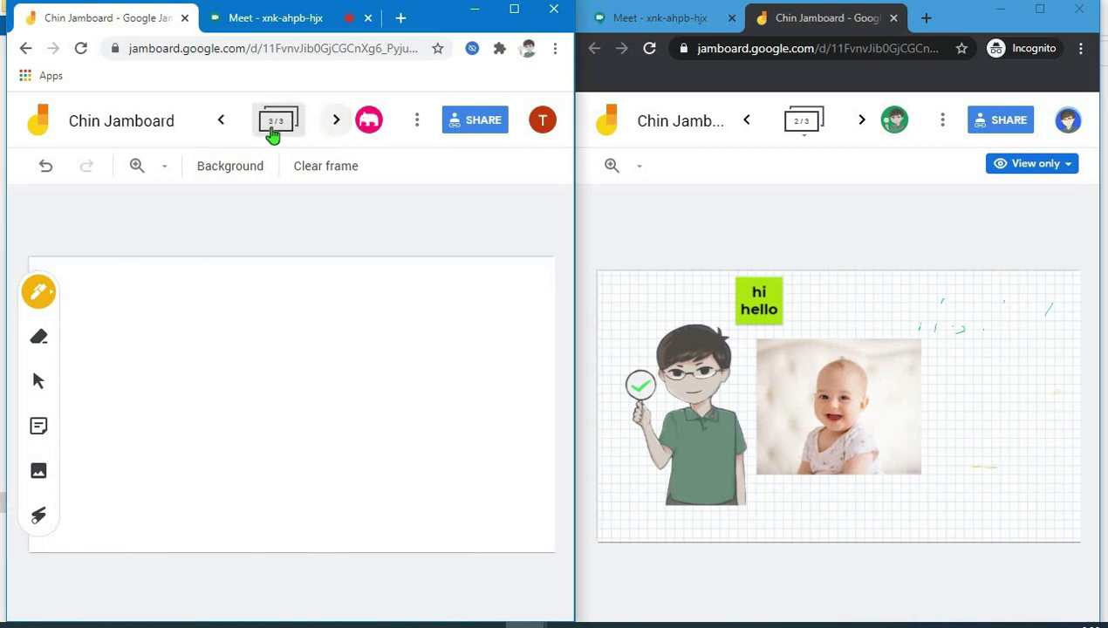
pyautogui.click(223, 122)
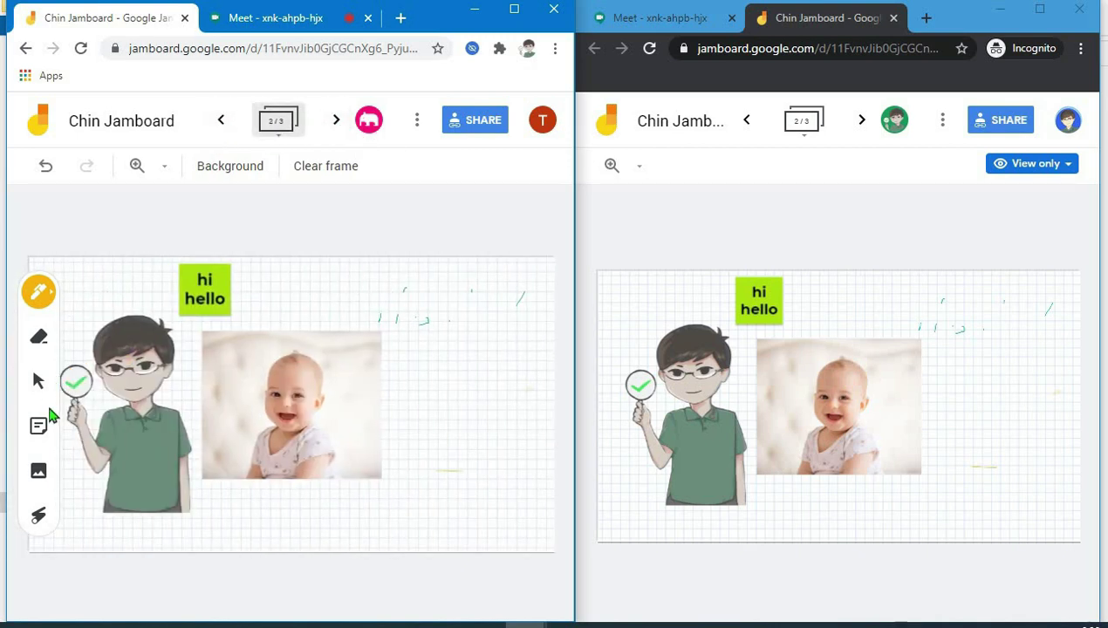
# - Switch to a teal highlighter and scribble a thick stroke below the baby photo
pyautogui.click(37, 301)
pyautogui.click(128, 331)
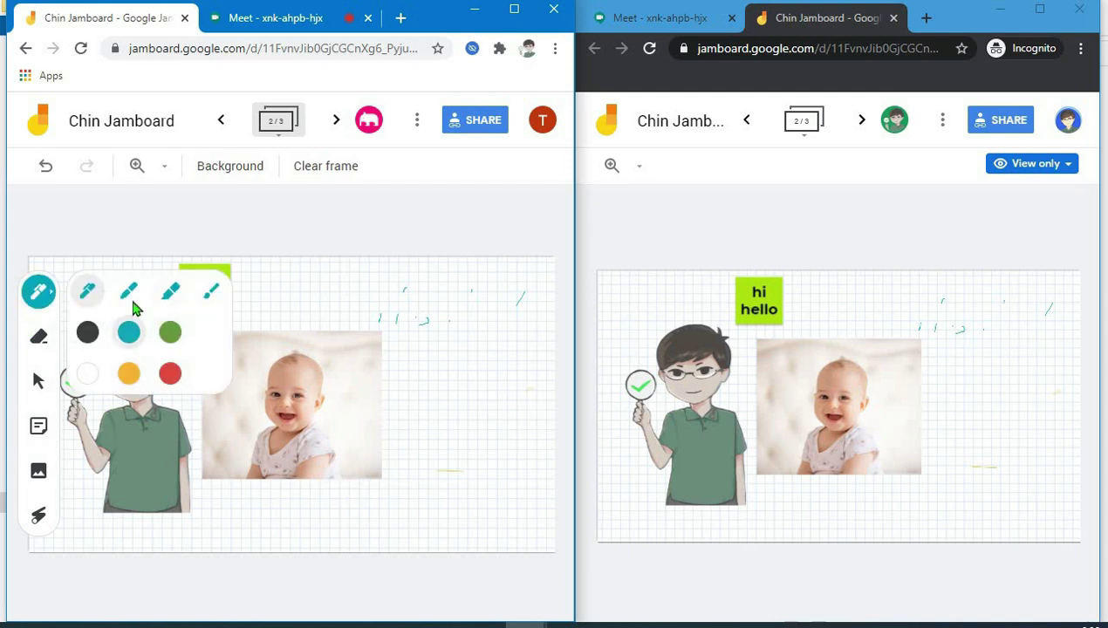
pyautogui.click(128, 291)
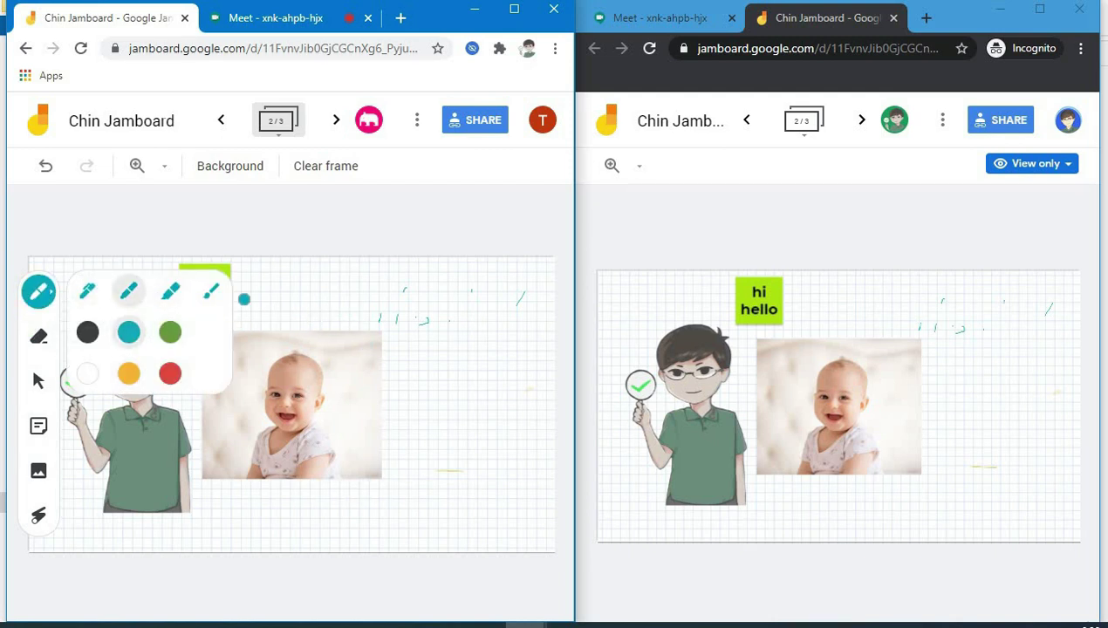
pyautogui.click(171, 294)
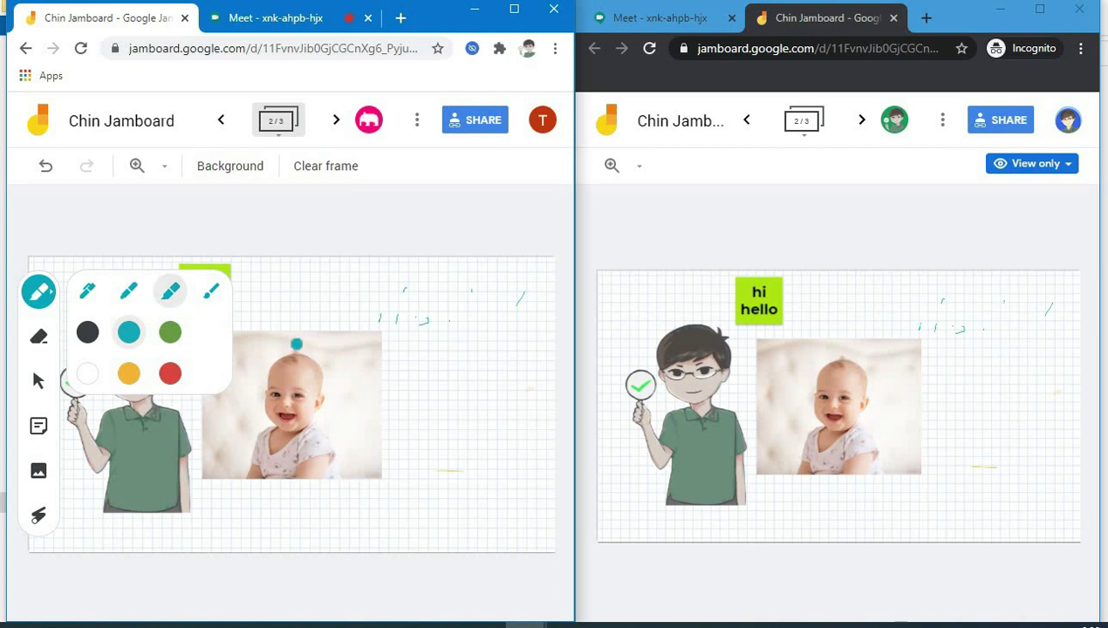
pyautogui.moveTo(255, 495)
pyautogui.mouseDown()
pyautogui.moveTo(331, 477)
pyautogui.moveTo(248, 490)
pyautogui.mouseUp()
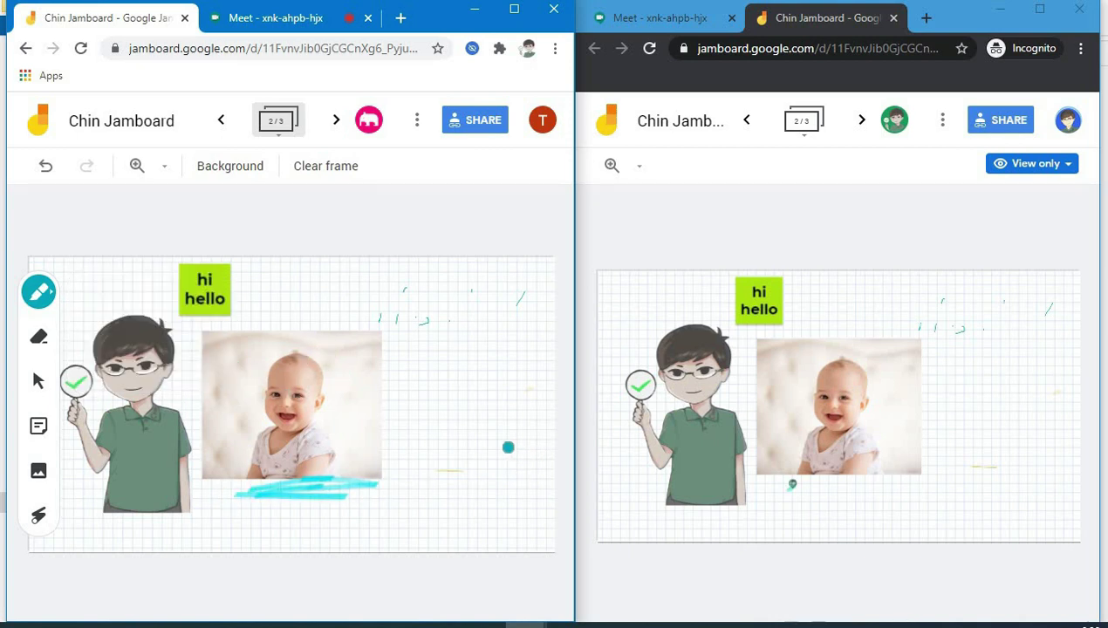